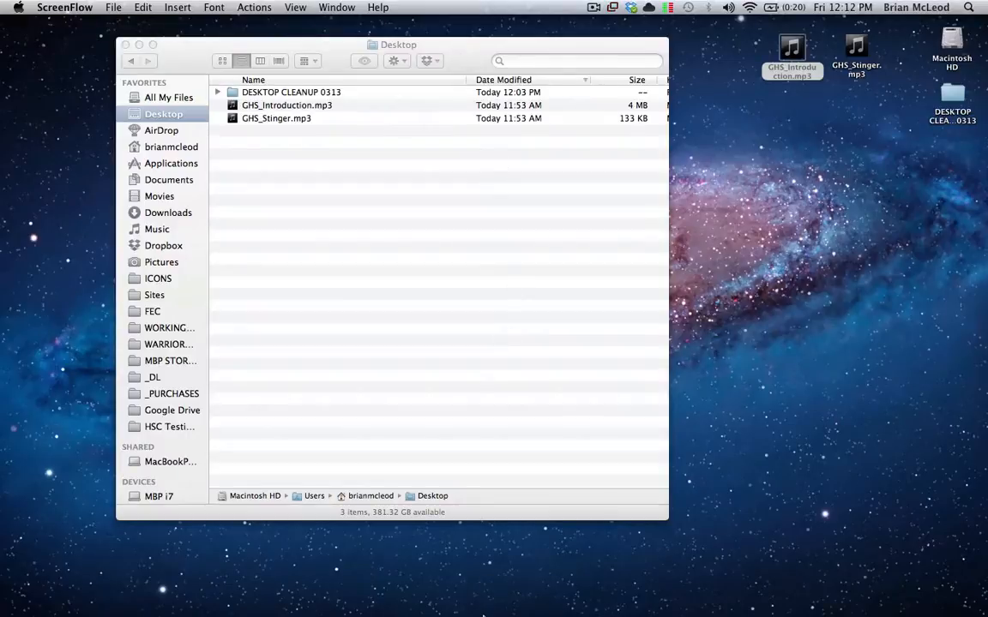
Switch to GarageBand and start a new project from the Podcast template.
mouse_move(481, 614)
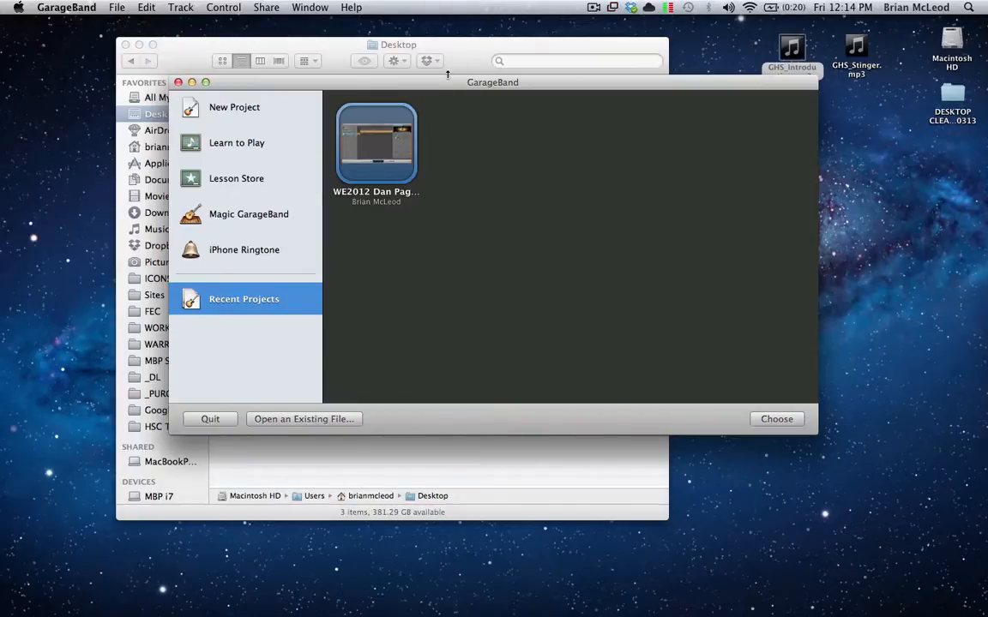
drag(446, 85, 393, 47)
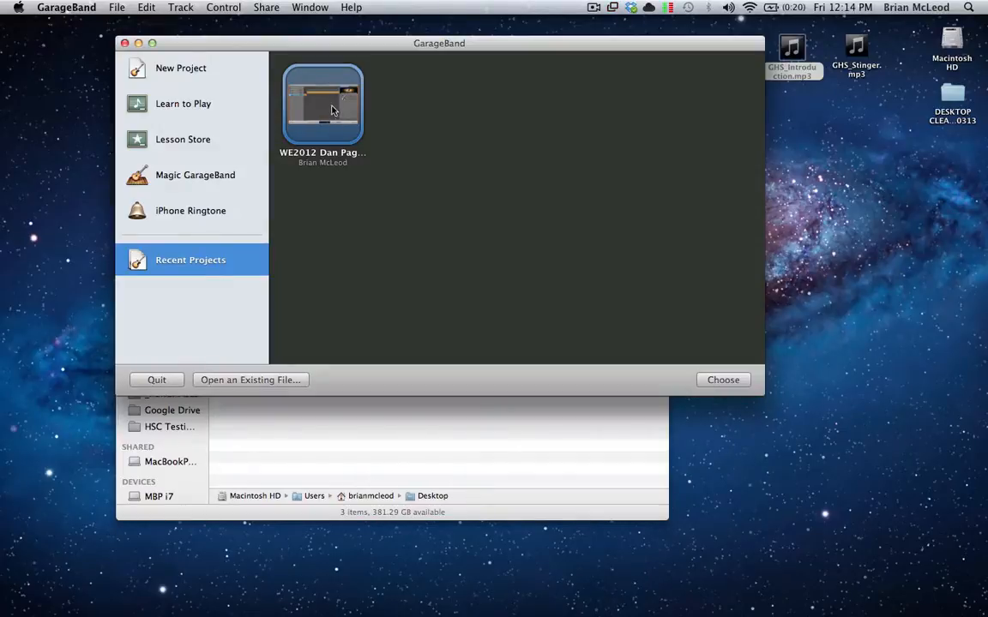
click(200, 68)
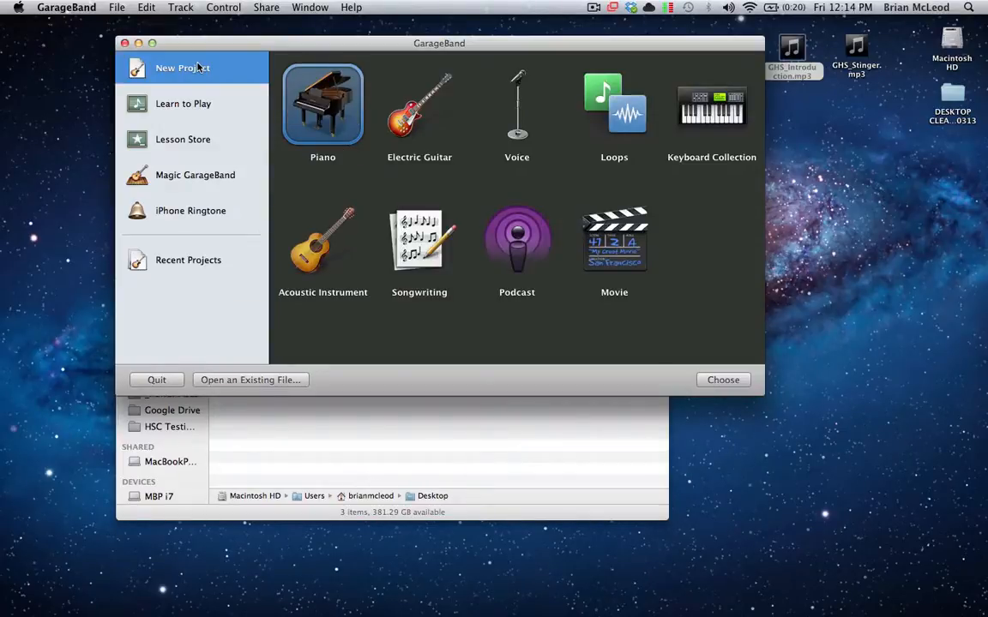
click(472, 230)
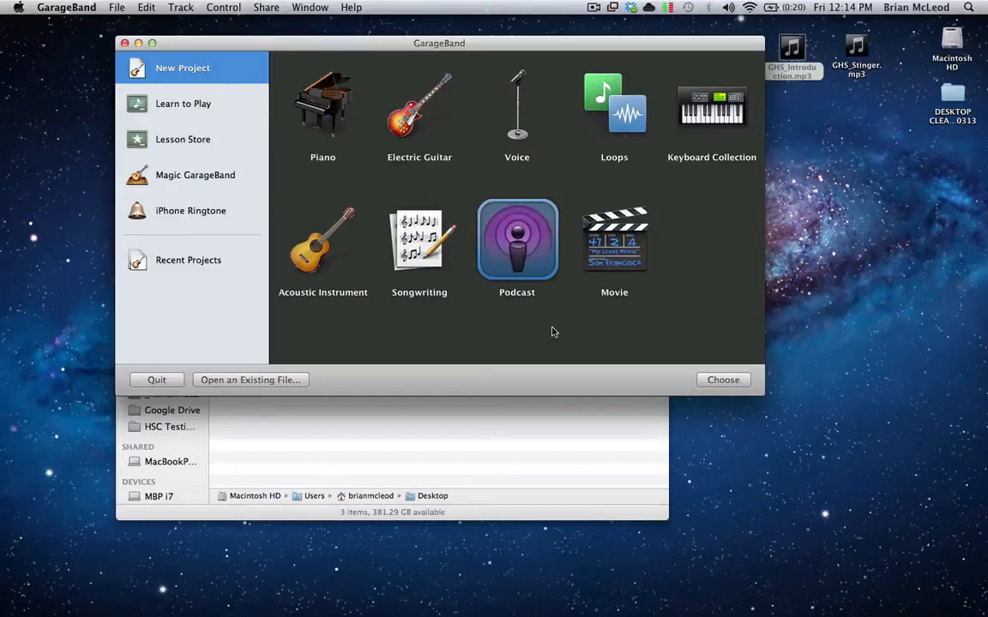
click(722, 380)
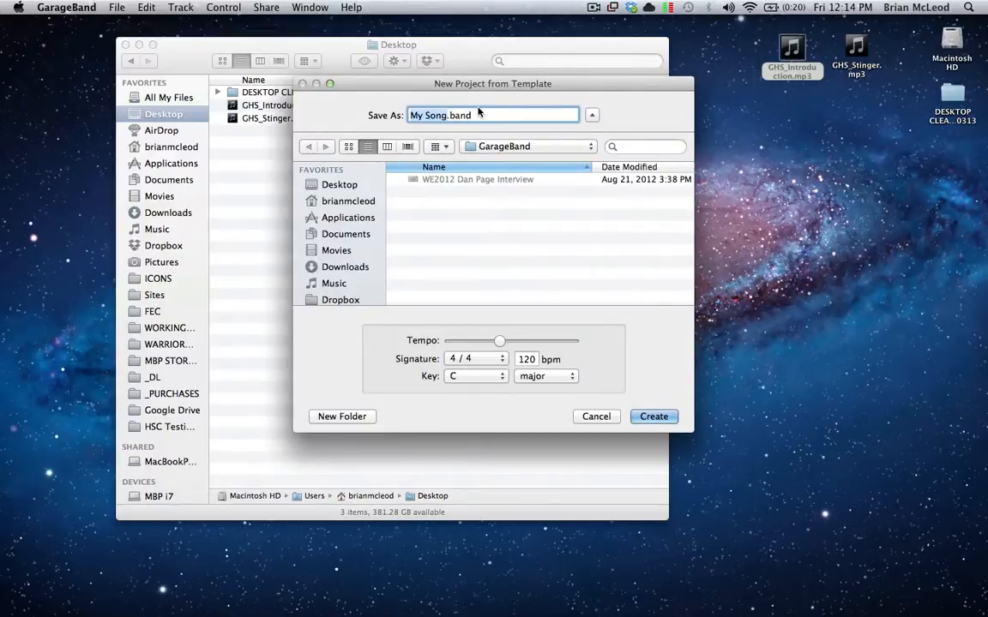
Name the new project StaffordAudio, choose the Desktop as its location and create it.
text(Stafford)
click(339, 184)
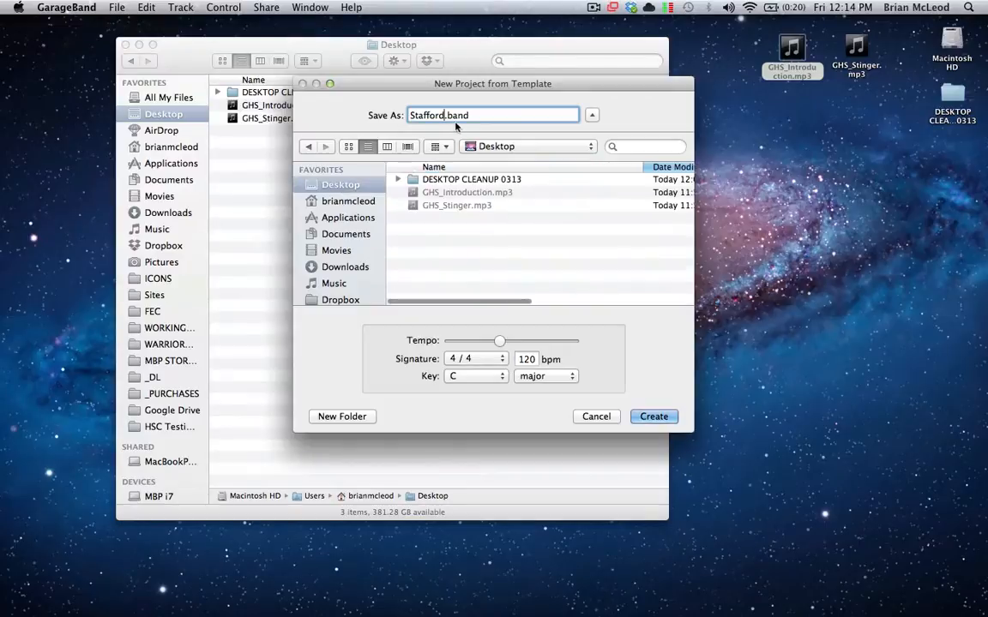
text(Audio)
key(Return)
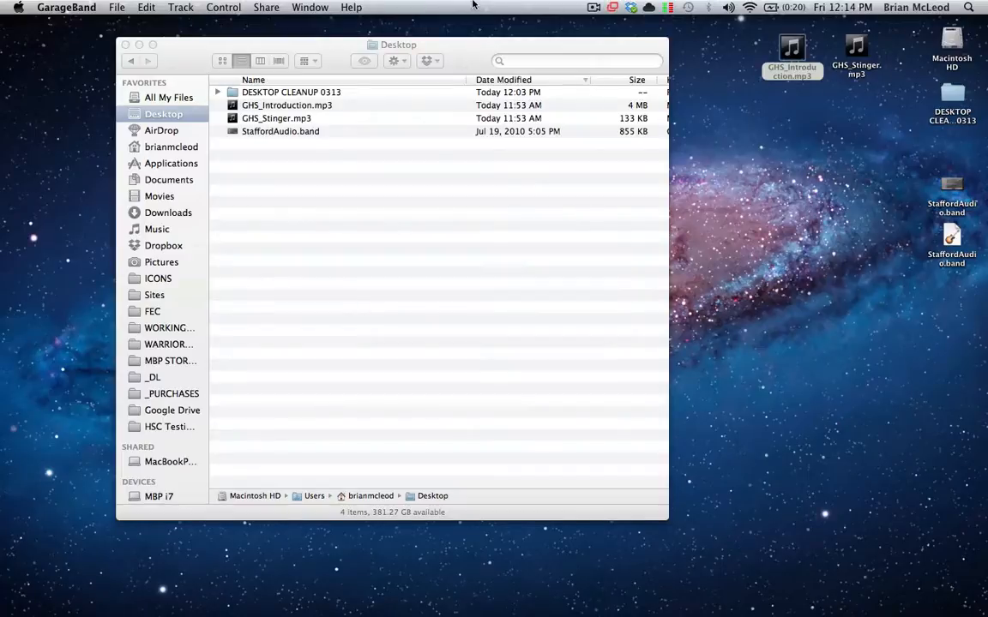
key(XF86AudioRaiseVolume)
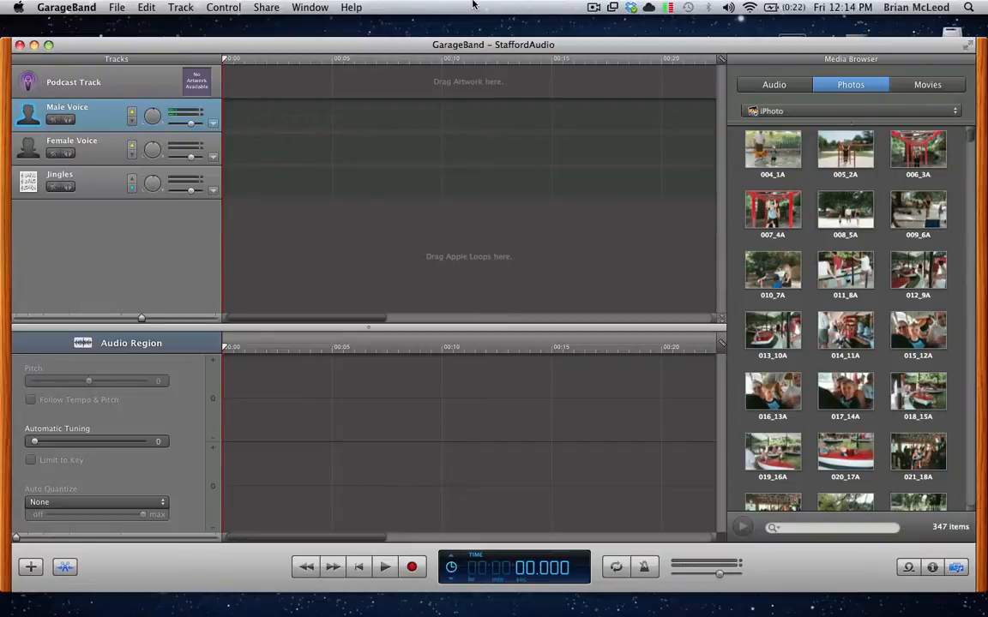
Browse the iPhoto pictures available in the media browser.
click(845, 398)
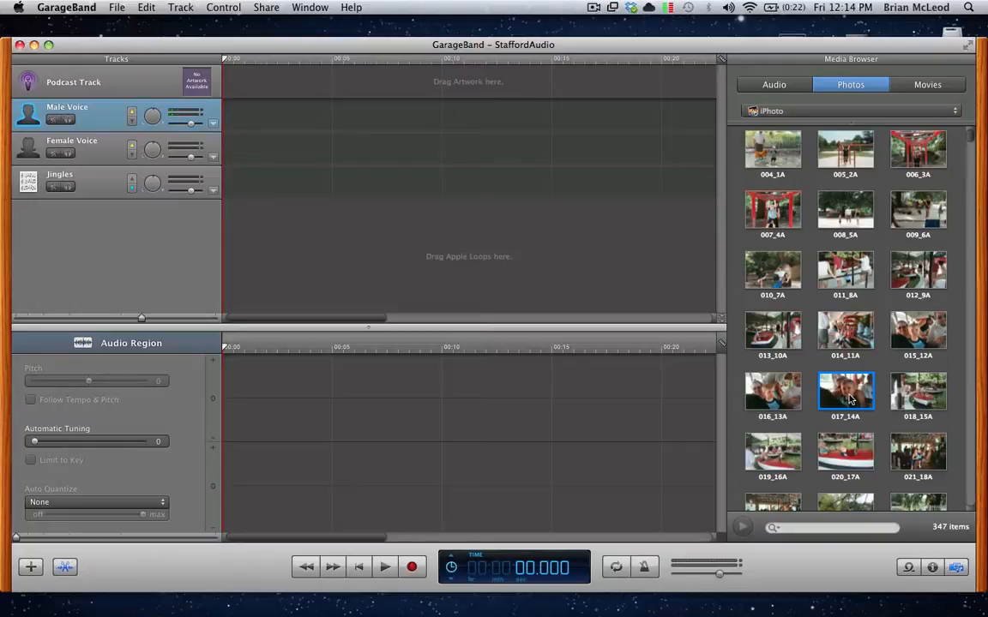
scroll(851, 400, down, 1)
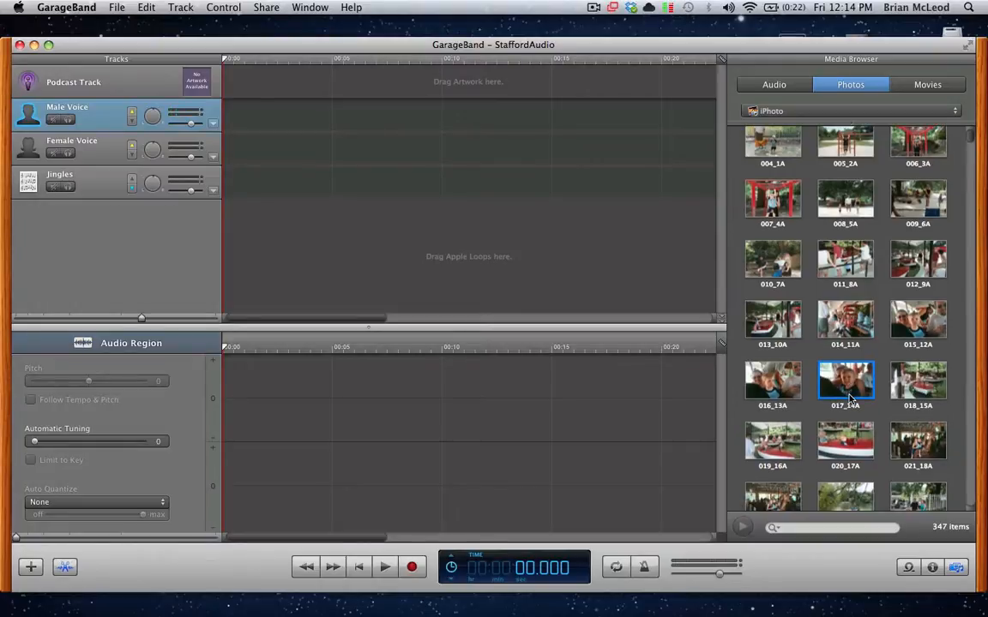
scroll(850, 400, down, 8)
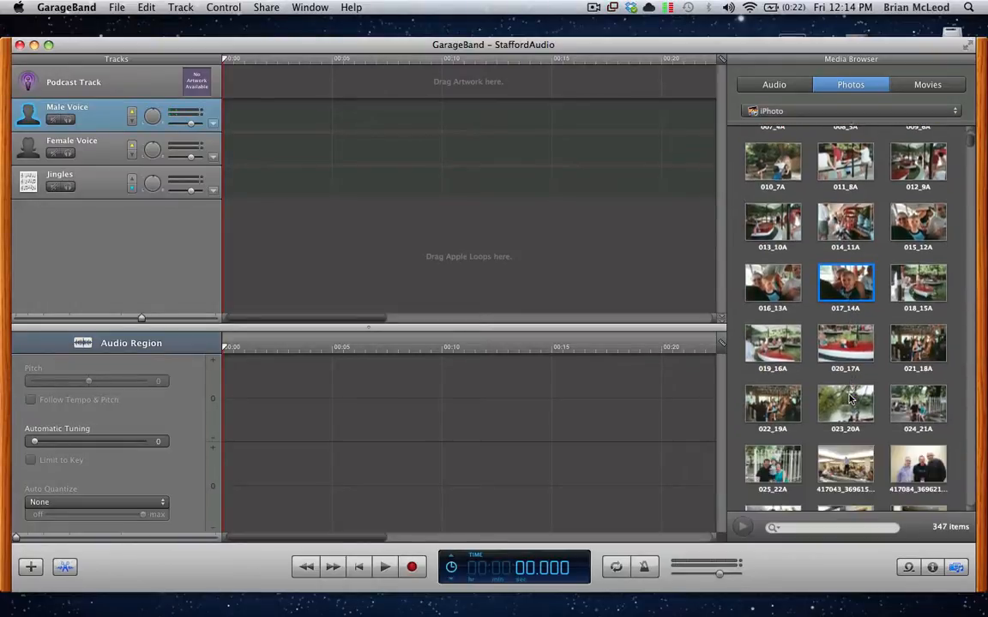
scroll(851, 400, down, 10)
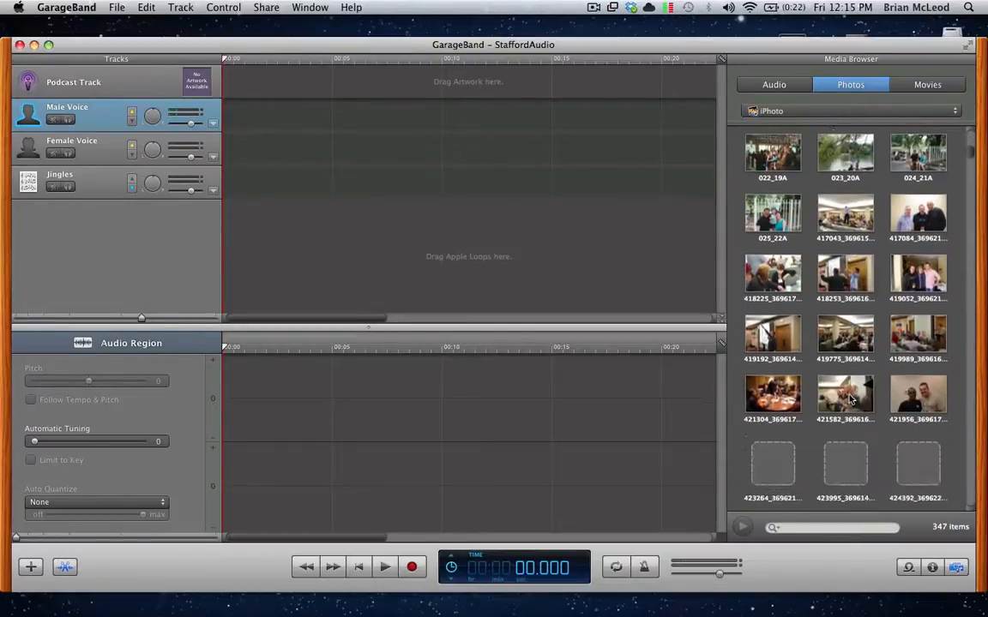
scroll(851, 400, down, 12)
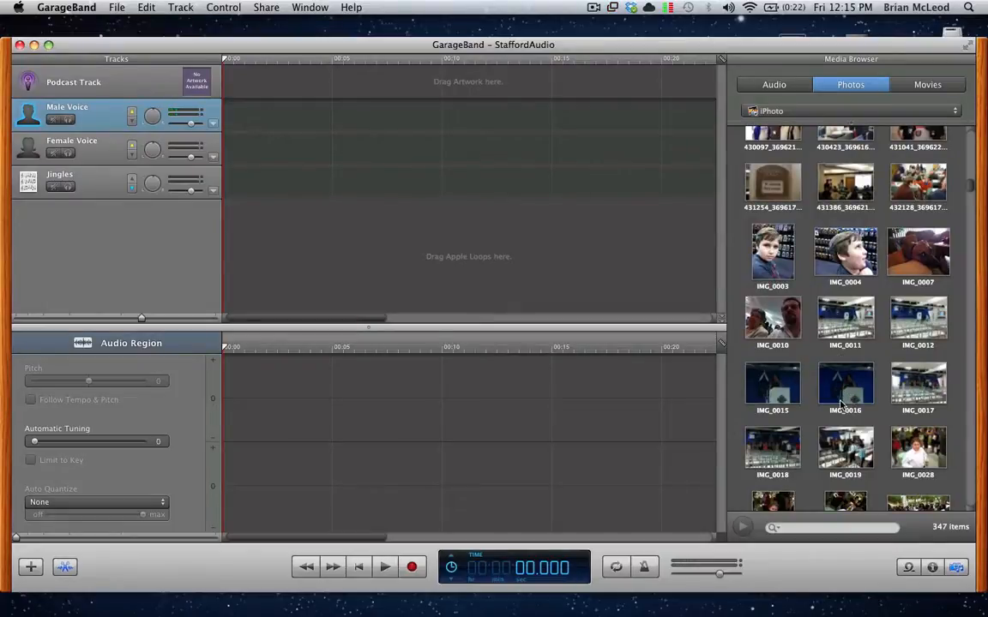
scroll(840, 405, down, 12)
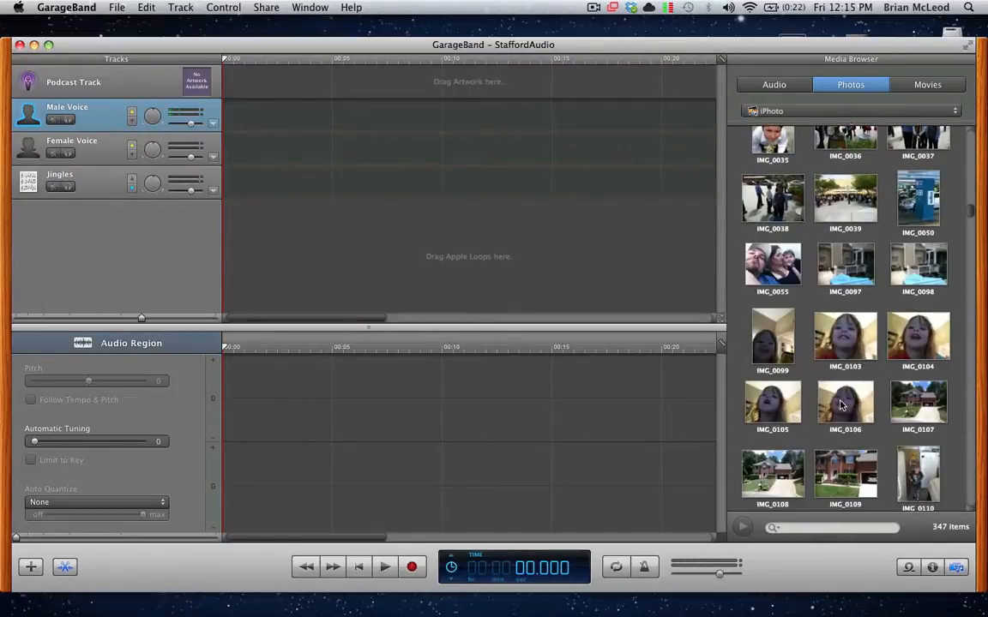
scroll(840, 404, down, 10)
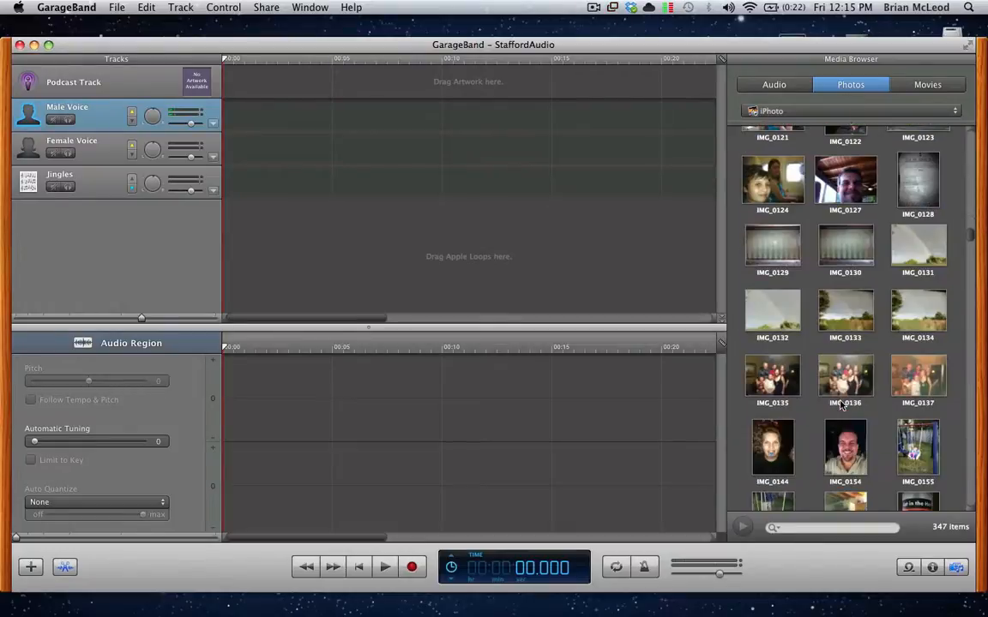
scroll(840, 405, down, 10)
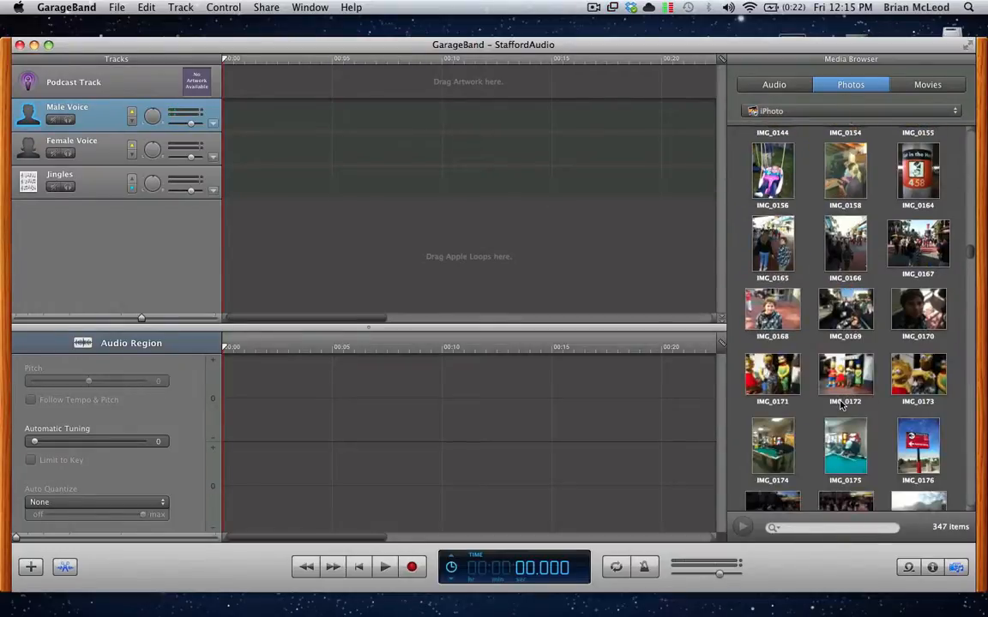
scroll(840, 405, down, 8)
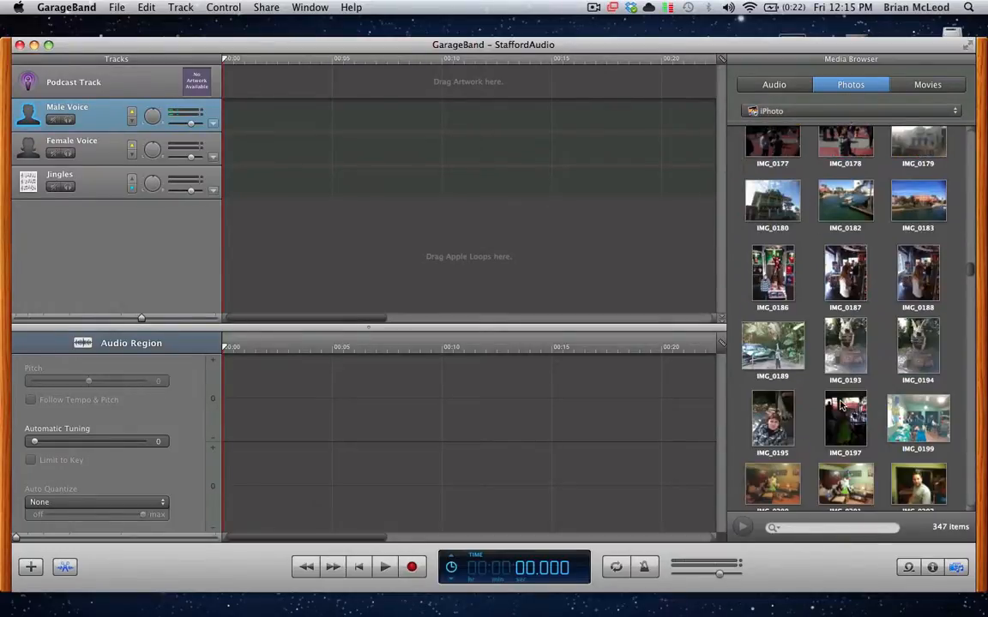
scroll(841, 405, down, 6)
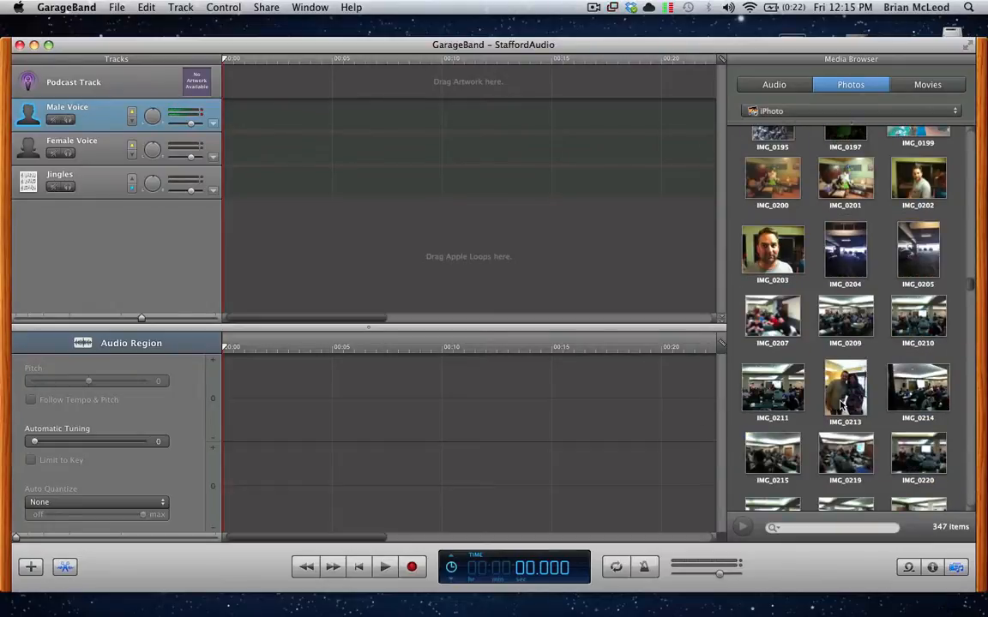
scroll(841, 405, down, 2)
scroll(840, 405, down, 8)
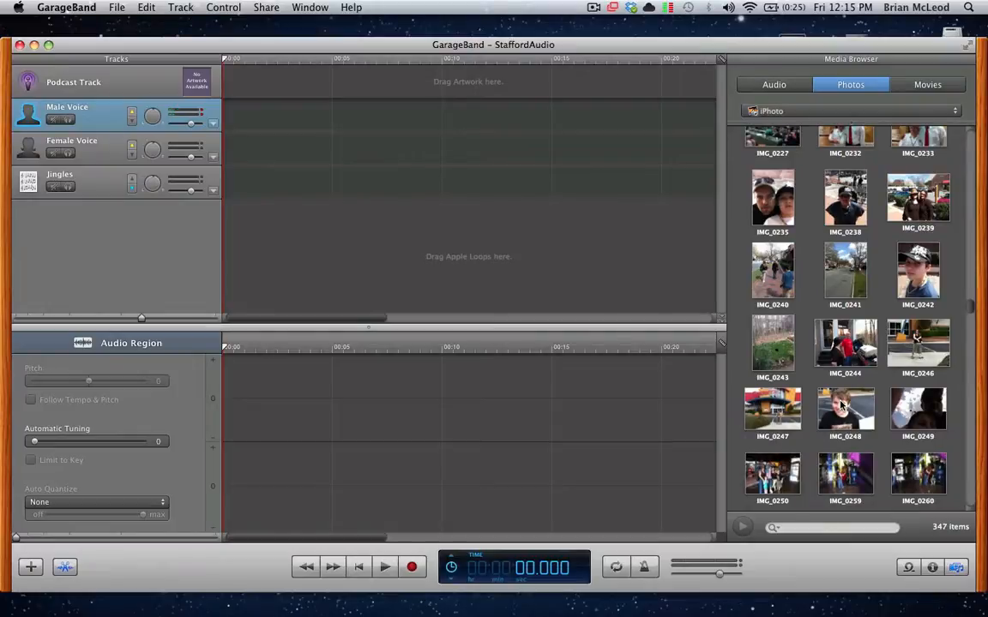
scroll(840, 405, down, 5)
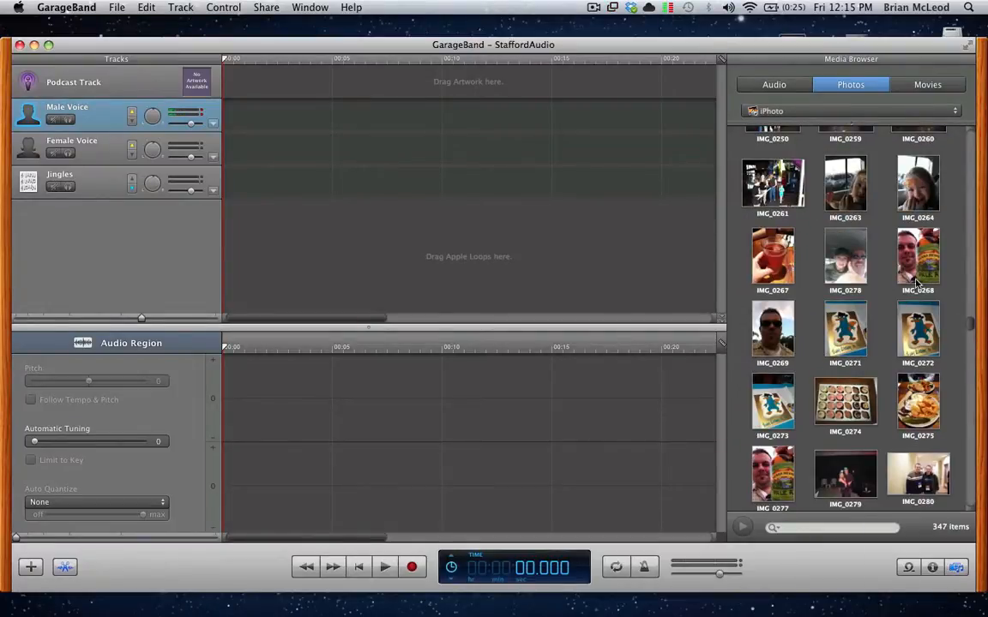
scroll(838, 360, down, 1)
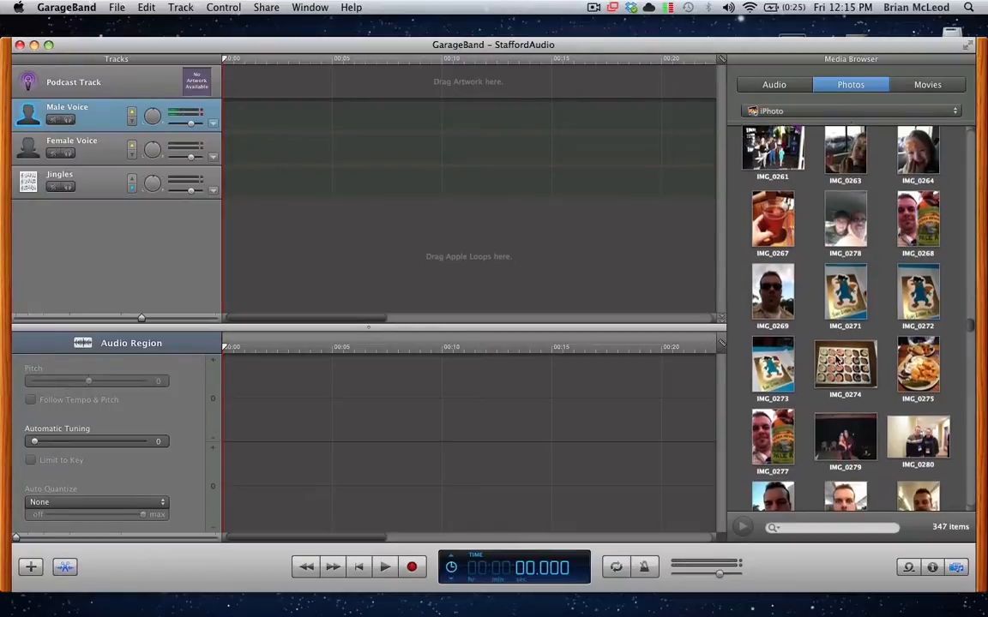
scroll(837, 360, down, 8)
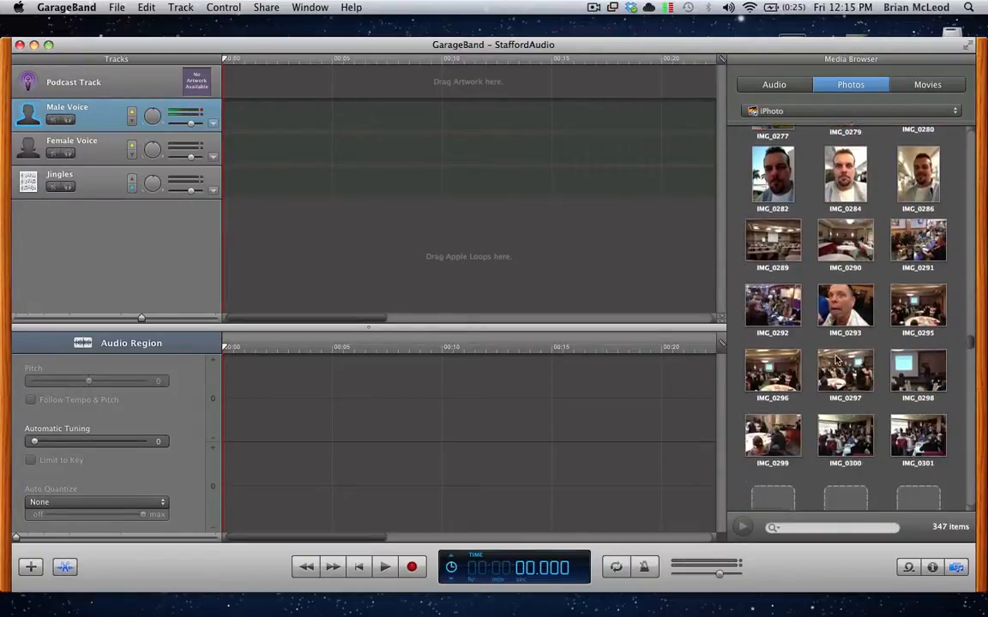
scroll(842, 300, up, 2)
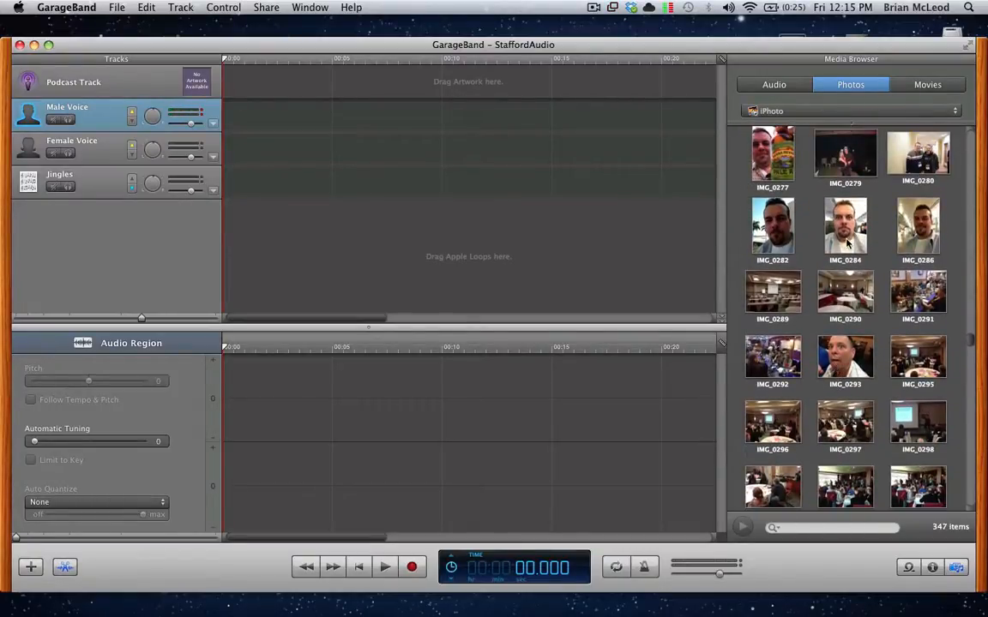
scroll(847, 364, down, 8)
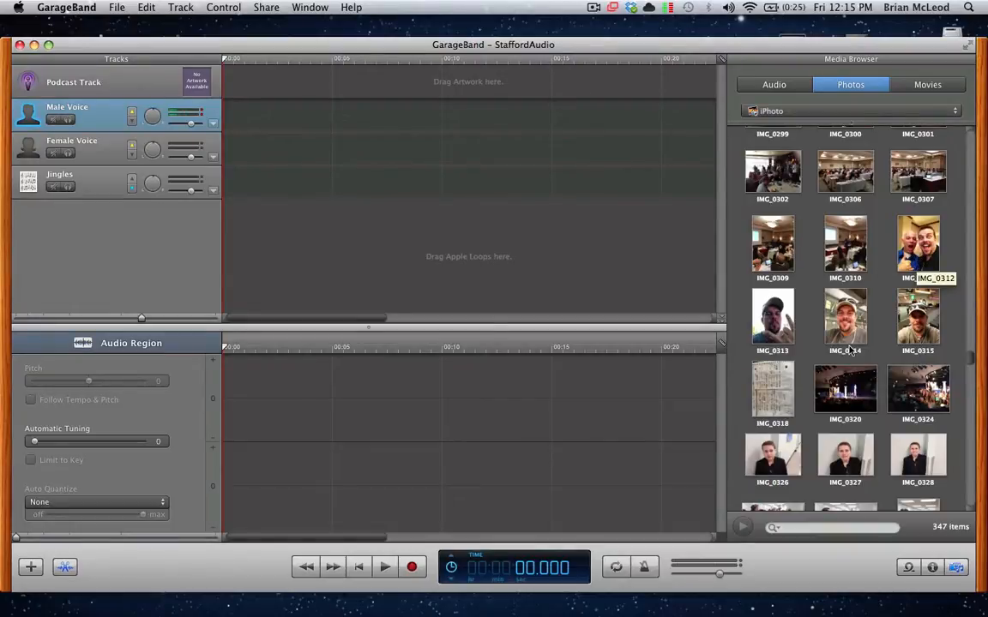
scroll(854, 408, down, 8)
scroll(853, 409, down, 10)
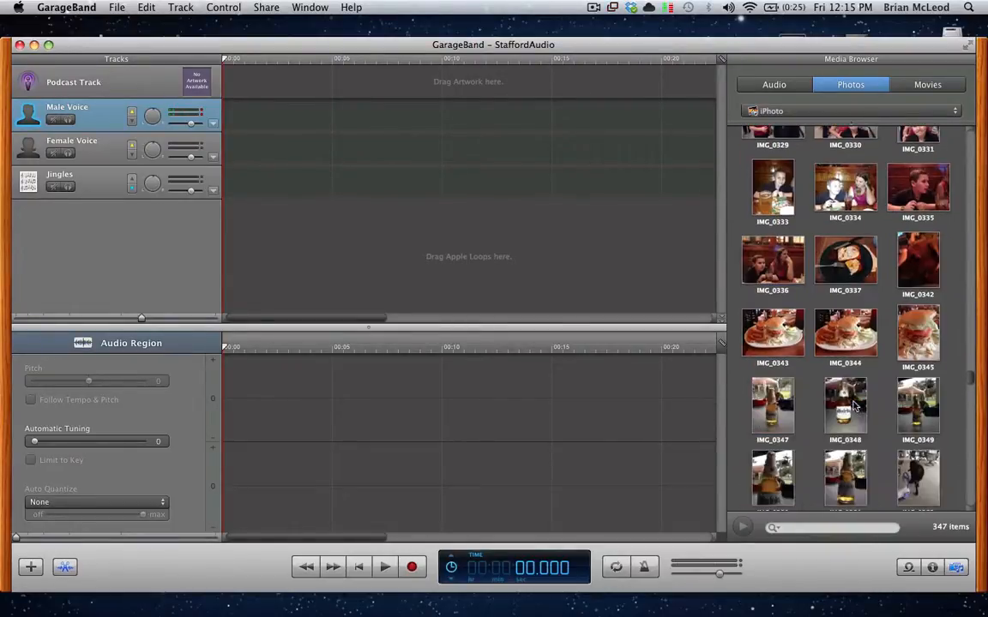
scroll(853, 409, down, 10)
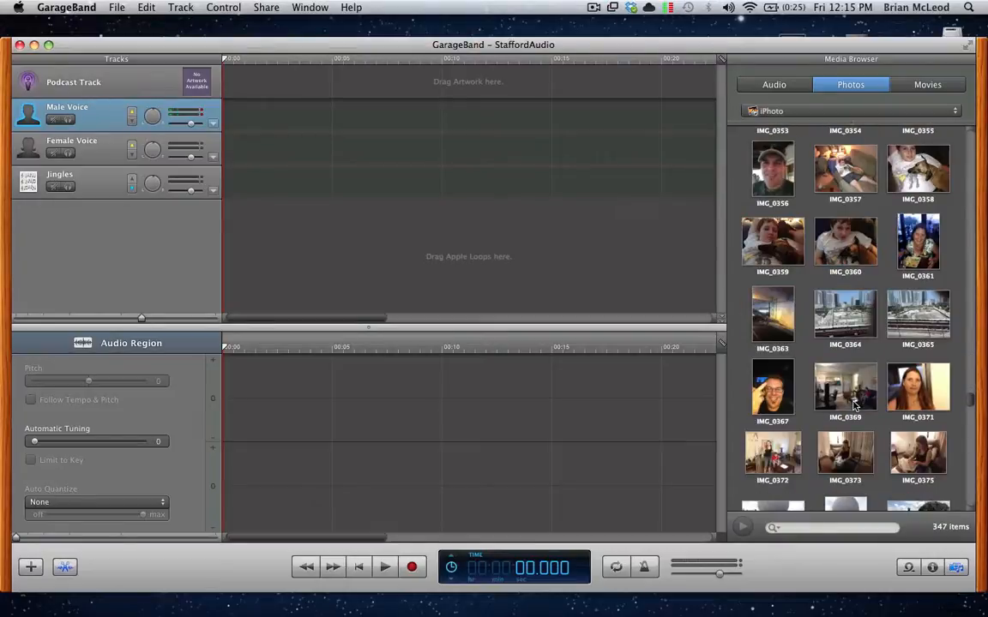
scroll(853, 408, up, 3)
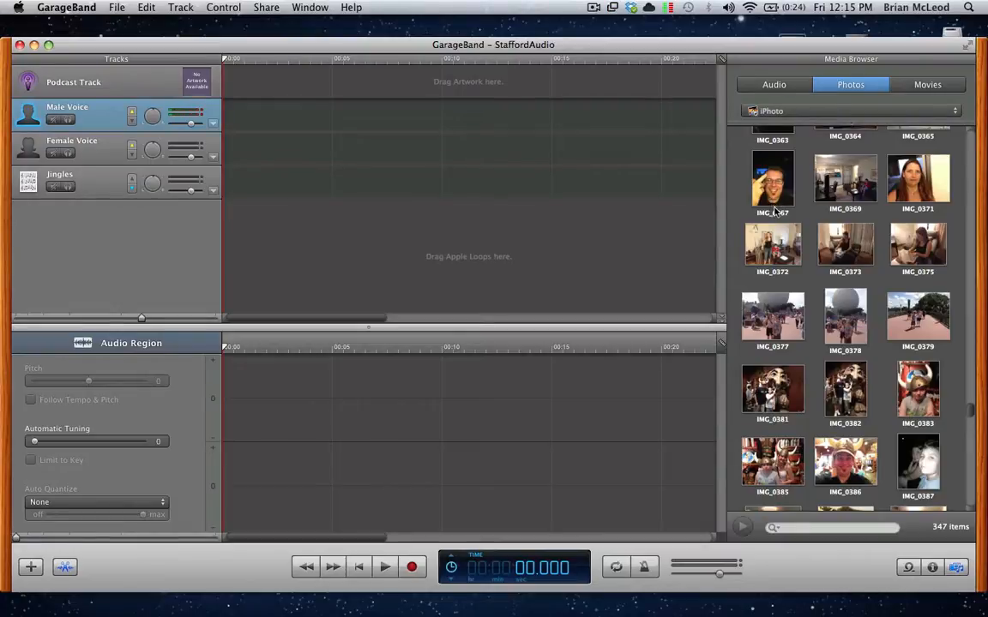
scroll(853, 314, up, 5)
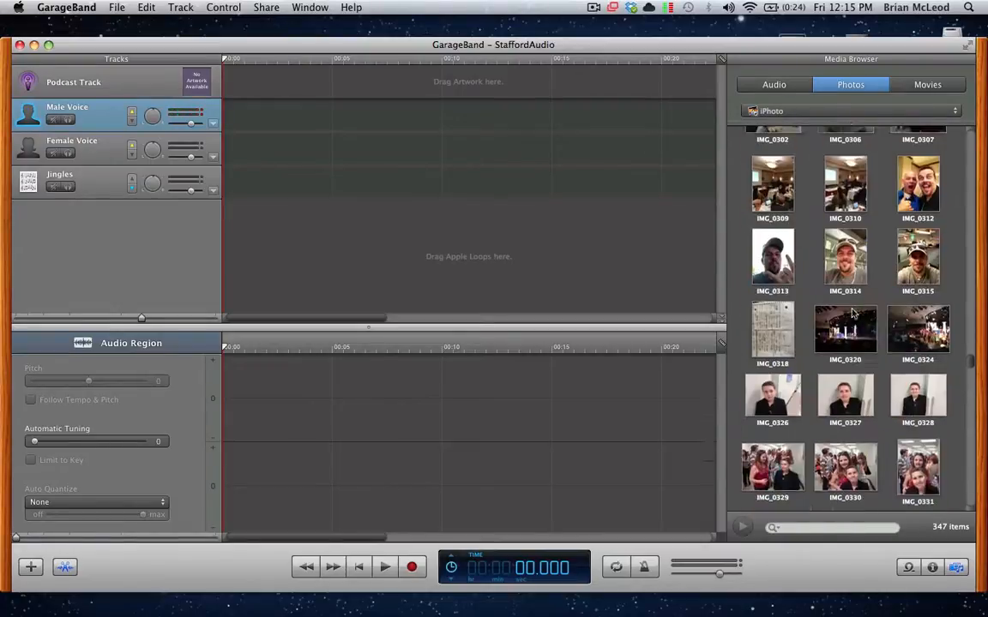
Hide the media browser to widen the timeline and move the project window slightly higher on the desktop.
click(957, 566)
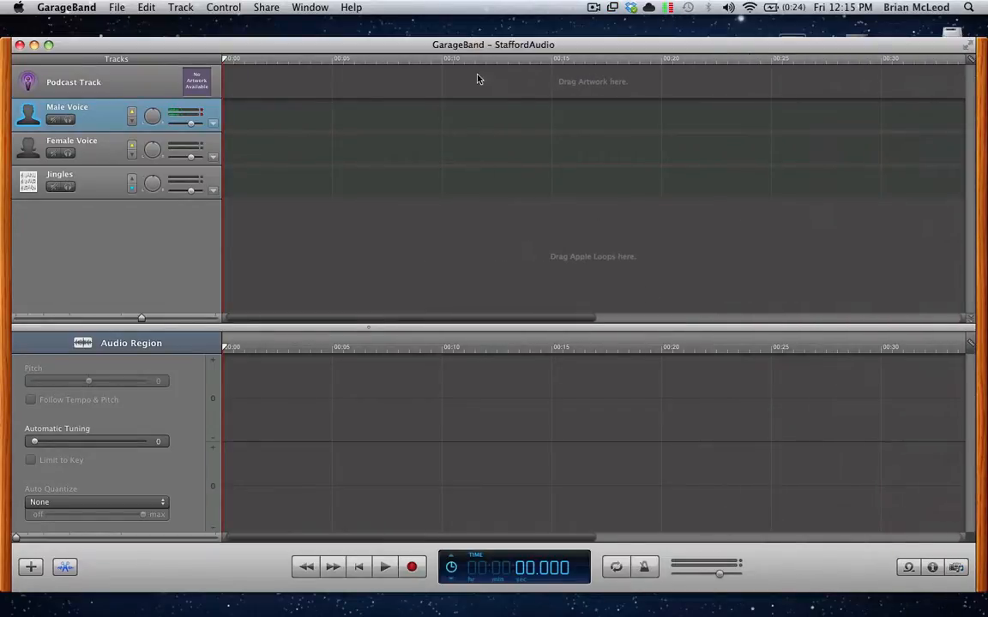
drag(480, 44, 486, 31)
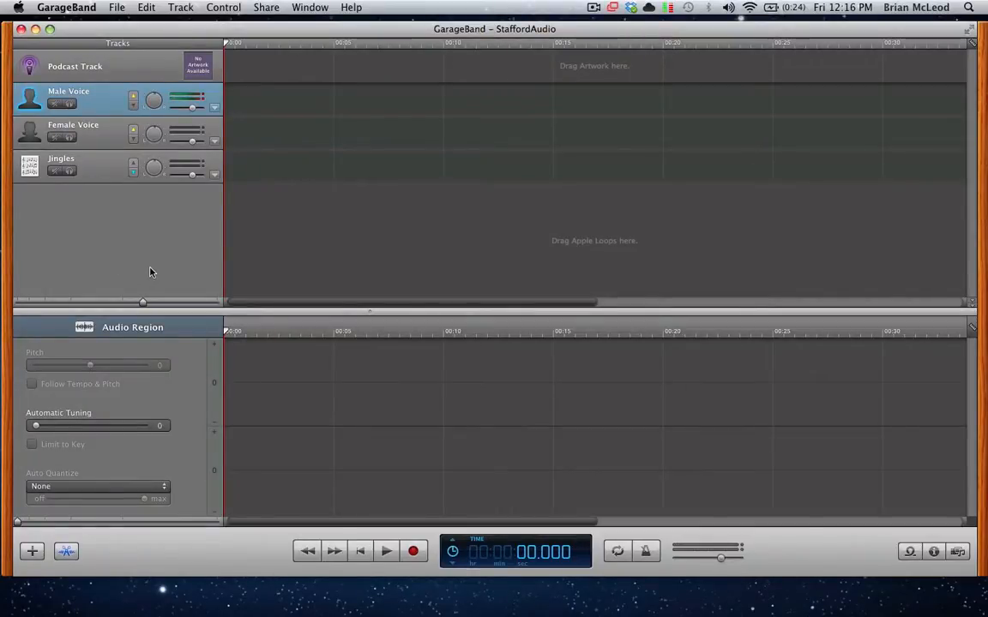
Switch to Finder, add GHS_Introduction.mp3 from the Desktop to the Male Voice track, and align the region to the timeline start.
key(super+Tab)
key(super+Tab)
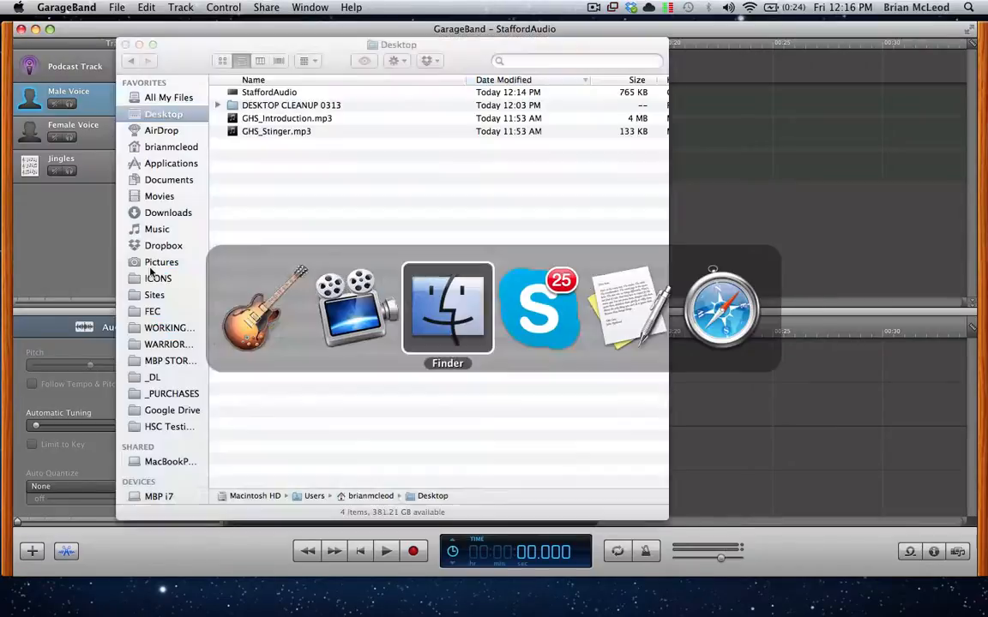
drag(129, 53, 444, 119)
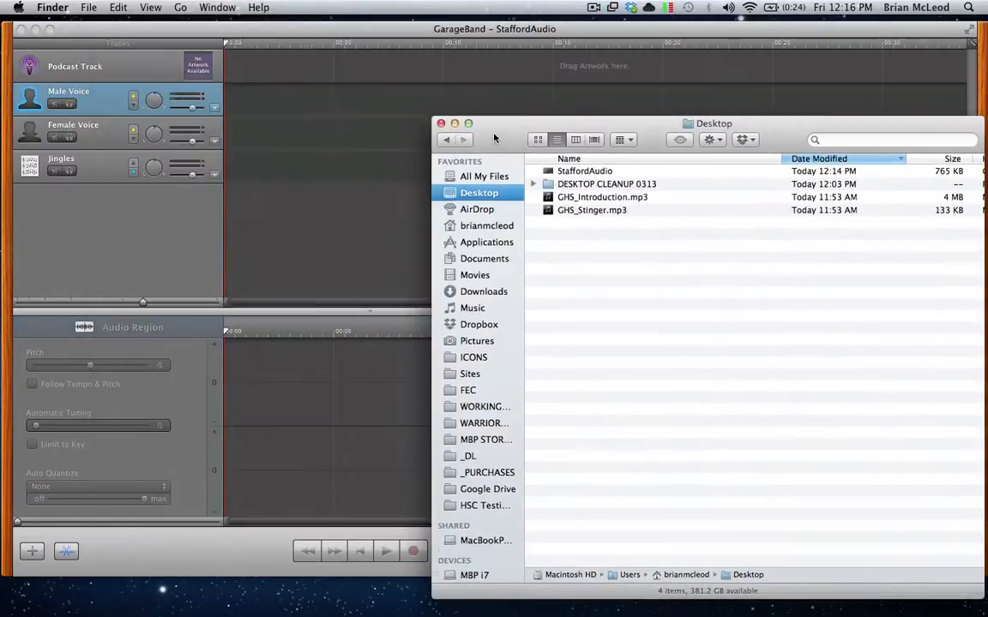
click(552, 185)
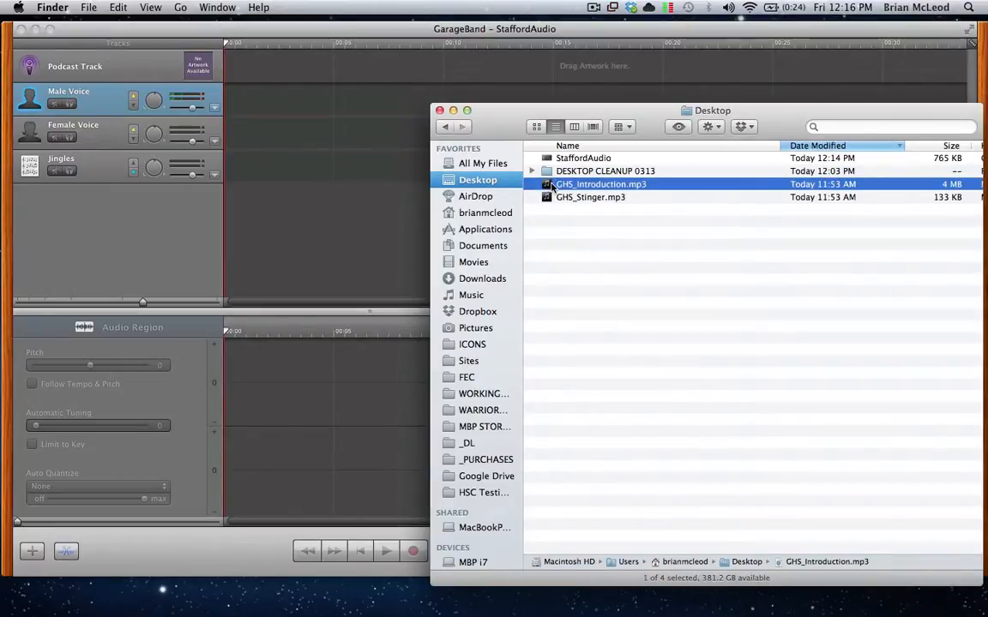
drag(551, 185, 238, 104)
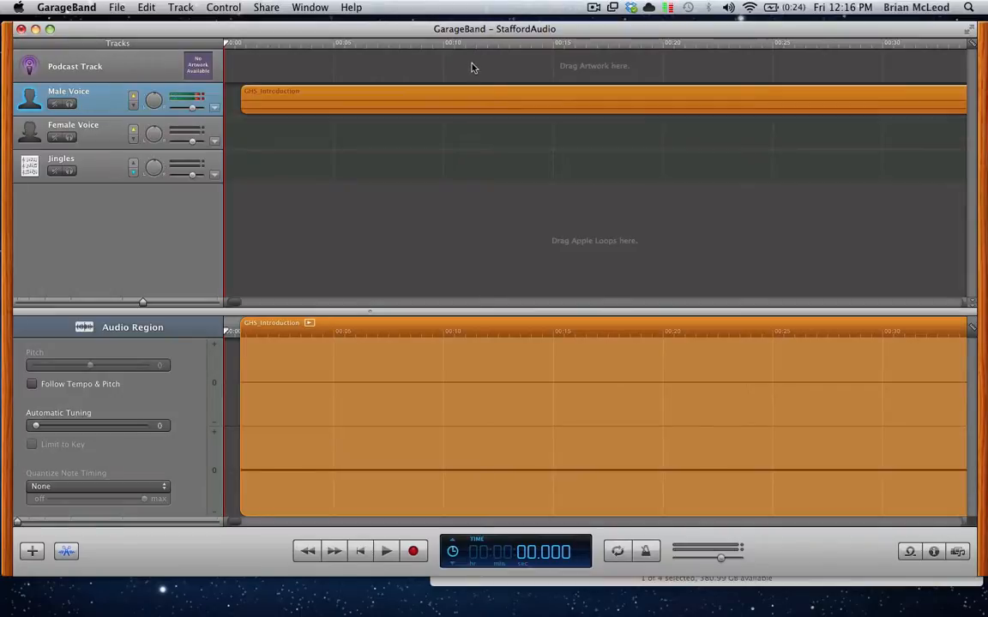
drag(505, 108, 481, 108)
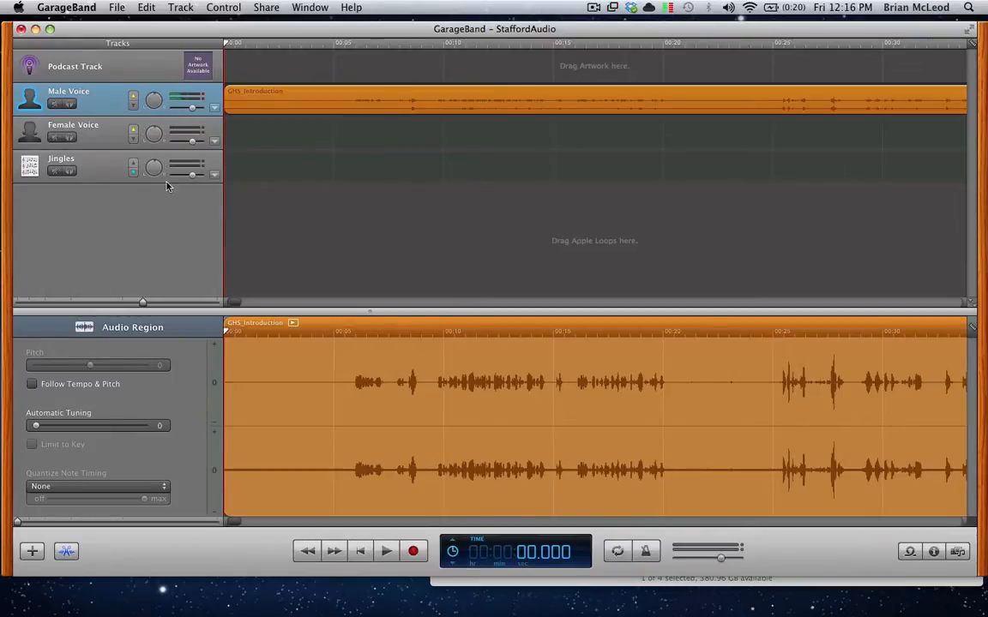
Switch to Finder, add GHS_Stinger.mp3 from the Desktop to the Female Voice track, and align the region to the timeline start.
key(super+Tab)
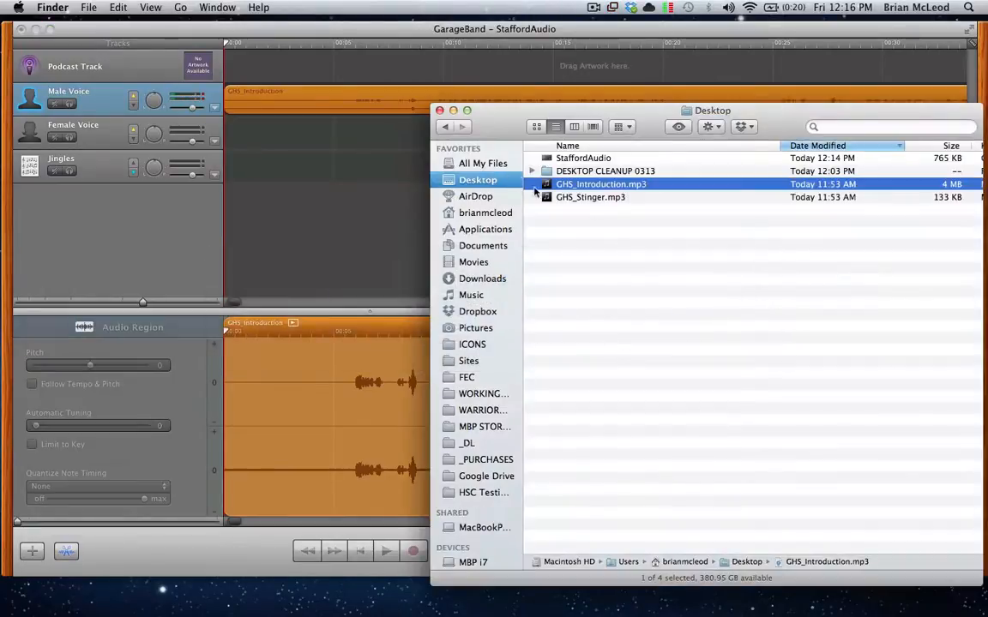
click(549, 197)
drag(547, 199, 238, 140)
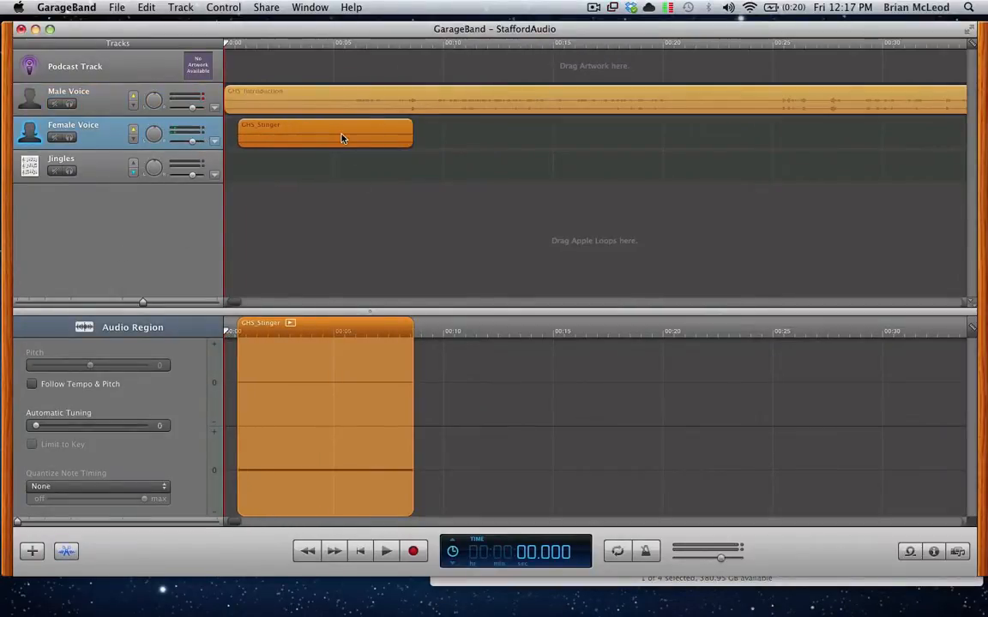
drag(341, 137, 305, 137)
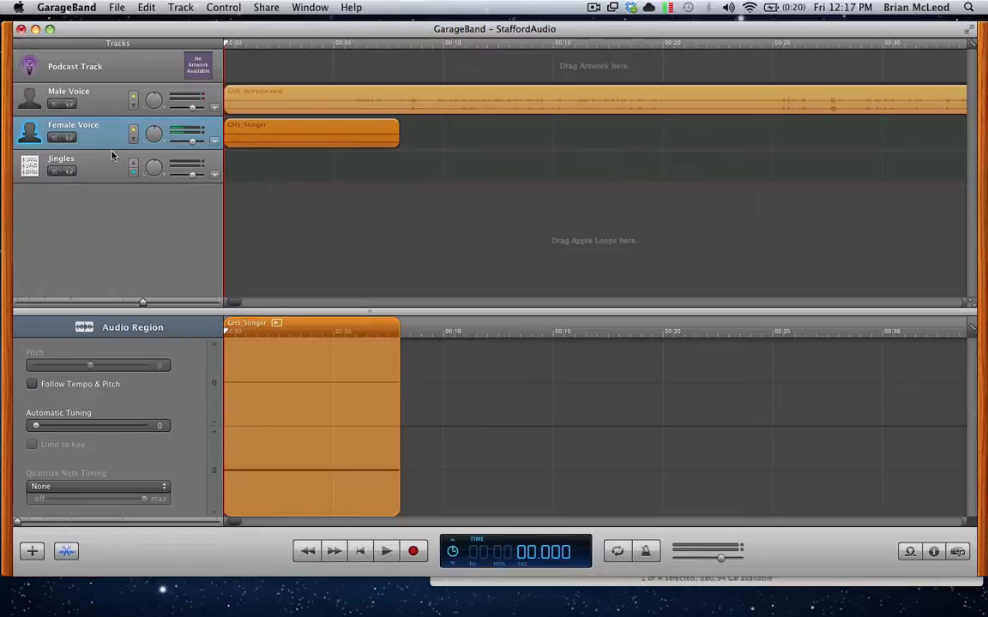
Mute the Male Voice track, play the stinger on its own, stop playback and unmute the track.
click(54, 104)
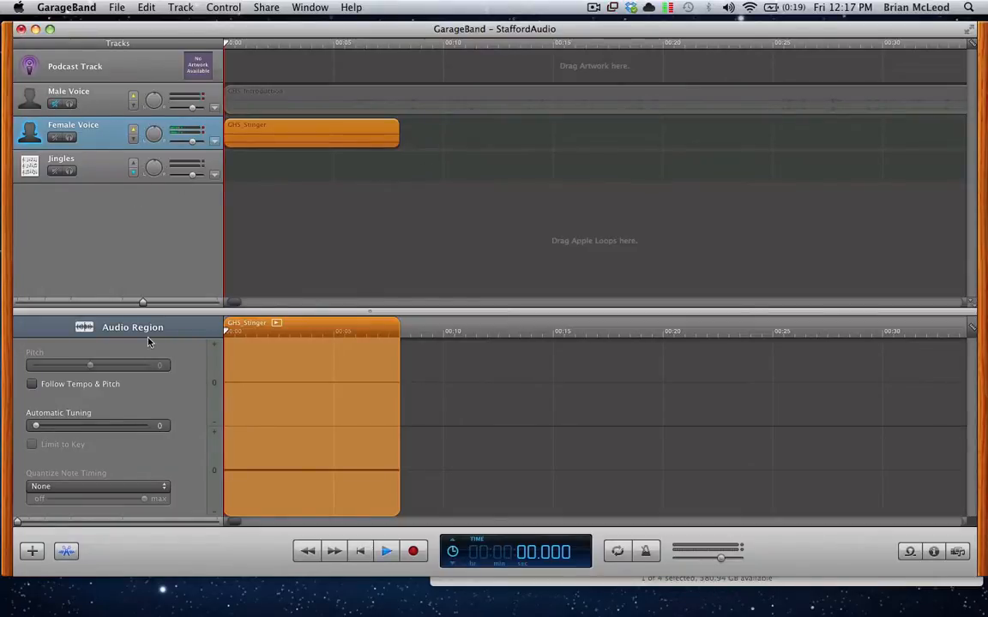
key(space)
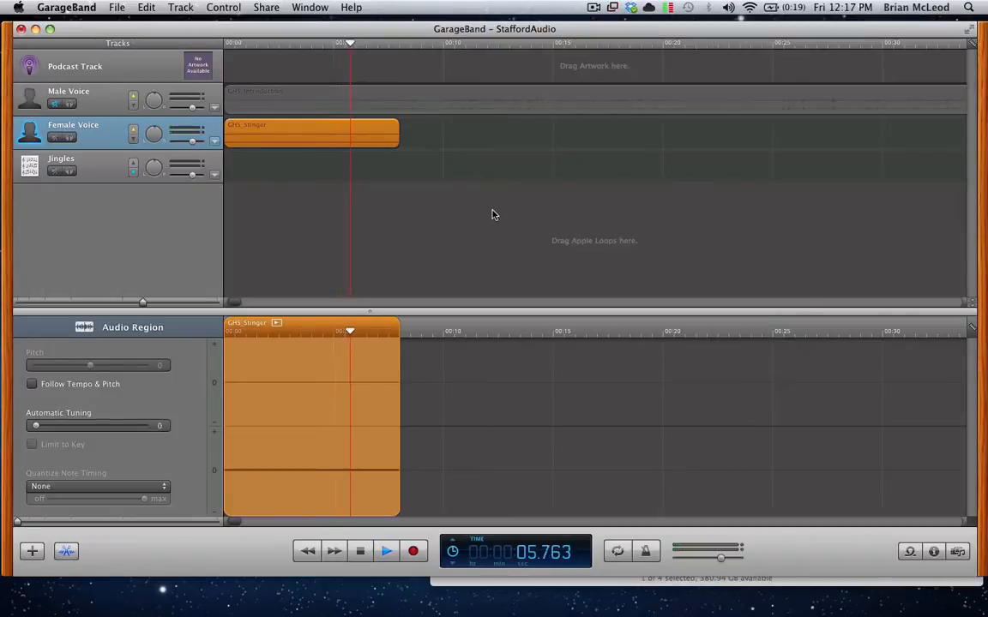
key(space)
click(54, 104)
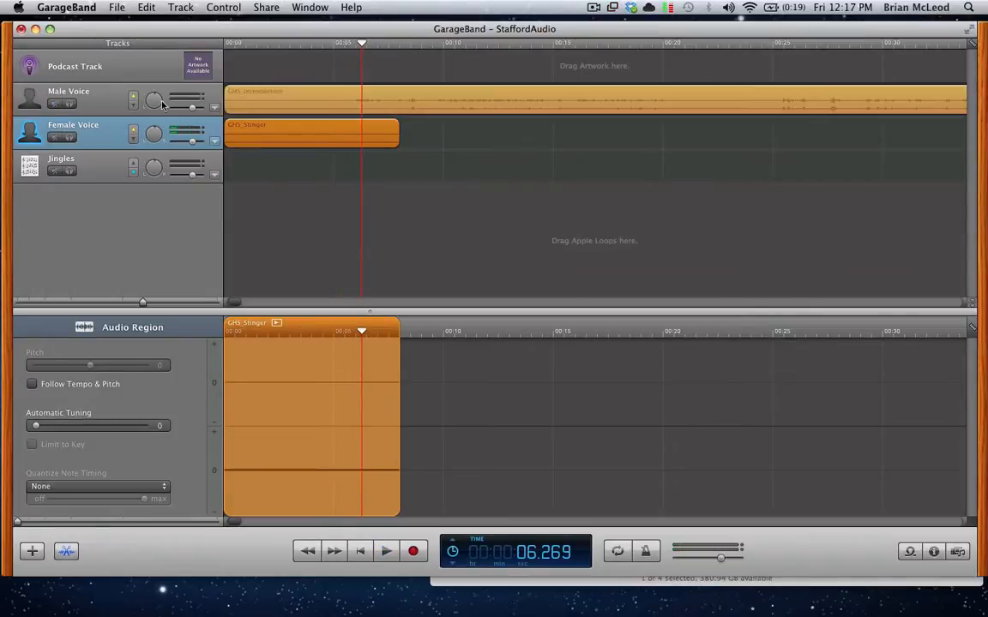
Return the playhead to the project start and play the introduction and stinger together for several seconds.
drag(361, 42, 187, 67)
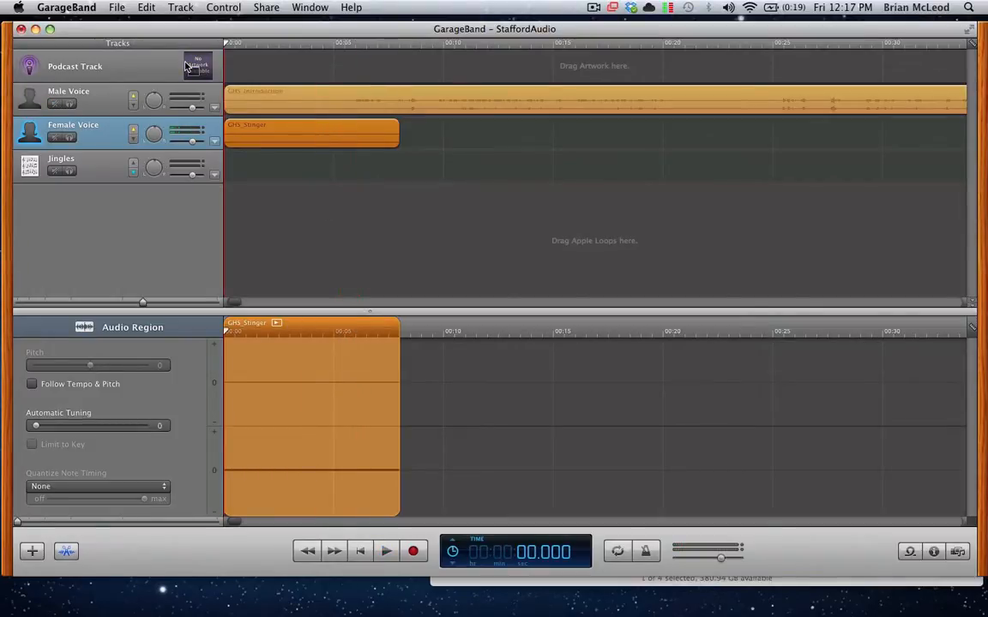
key(space)
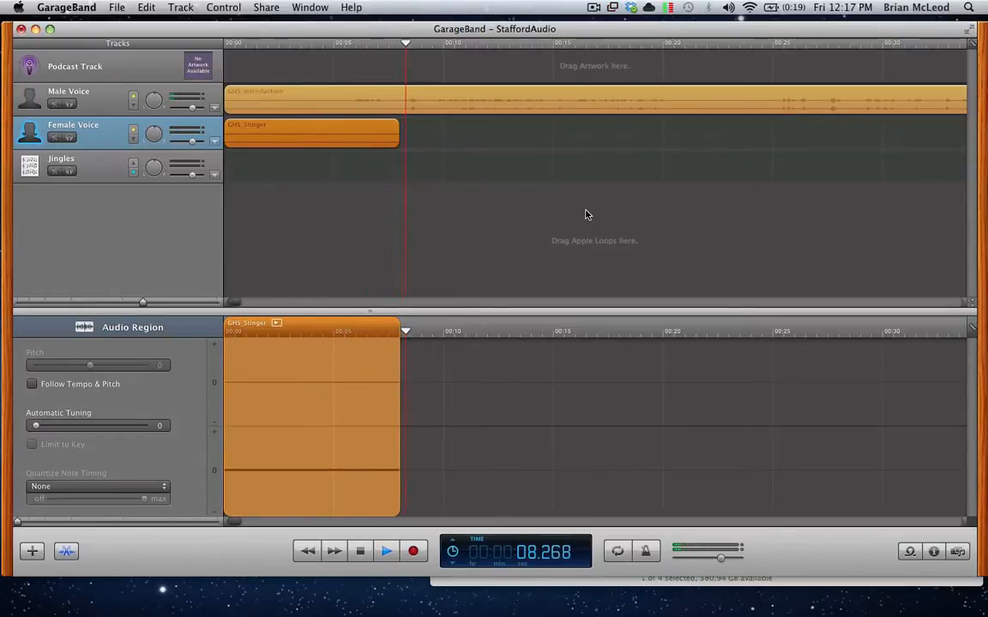
key(space)
Select the GHS_Introduction region and examine the loud and quiet passages of its waveform in the editor.
click(518, 96)
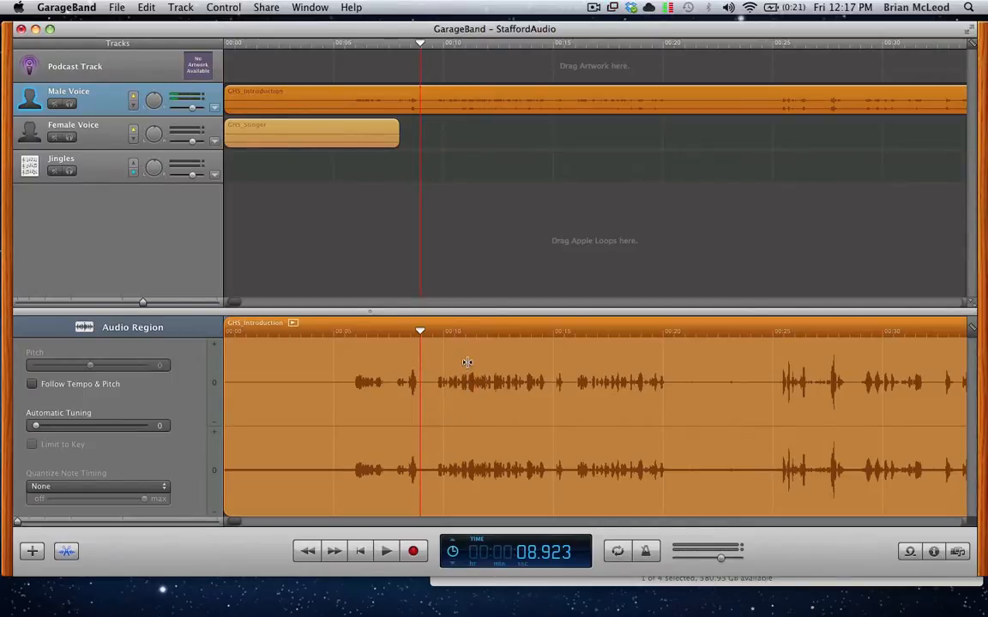
scroll(490, 400, right, 8)
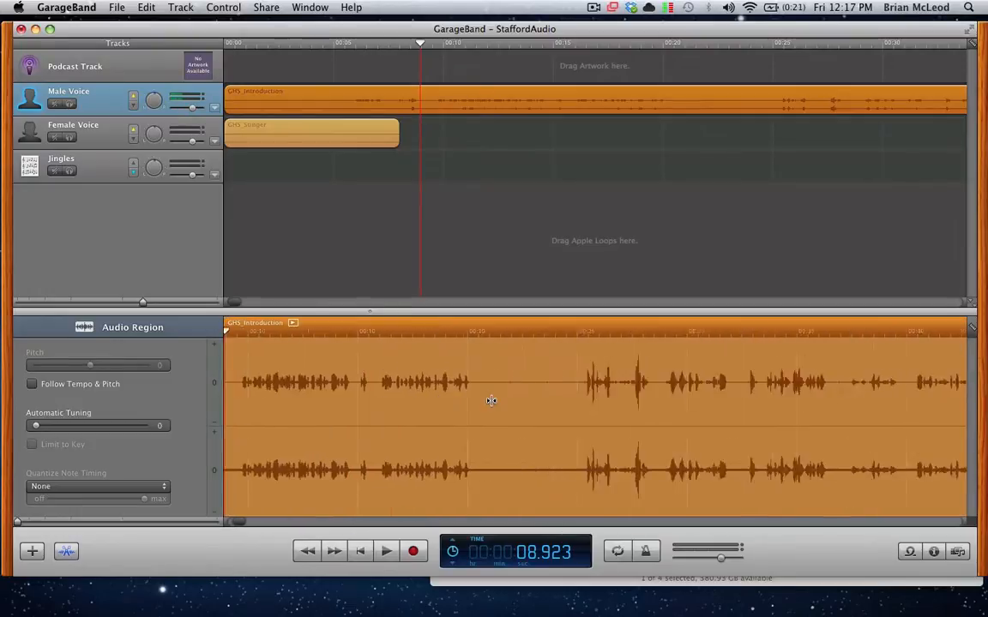
scroll(491, 400, right, 3)
scroll(530, 388, right, 20)
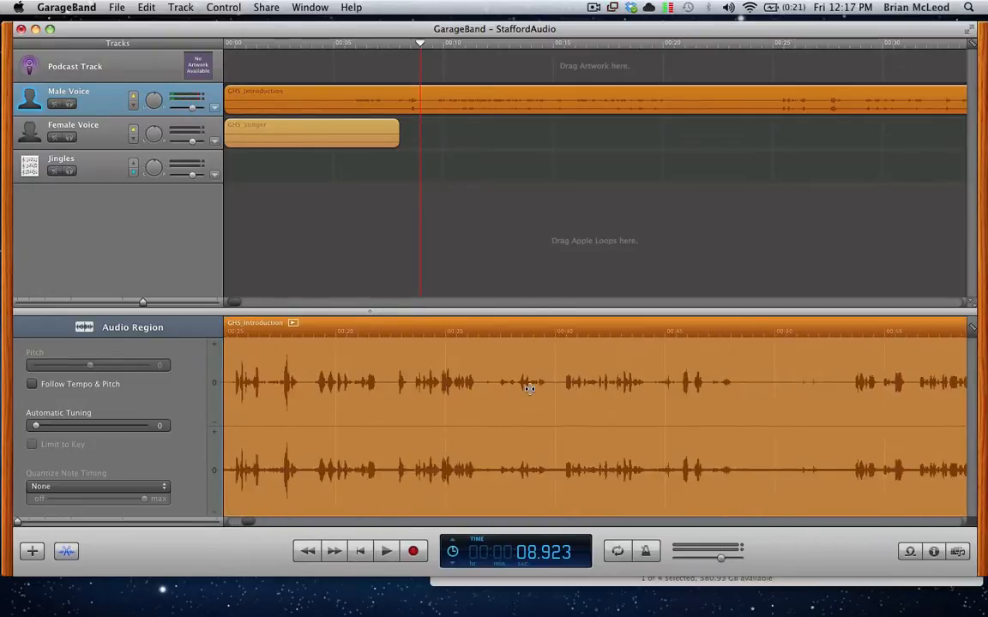
scroll(530, 389, left, 20)
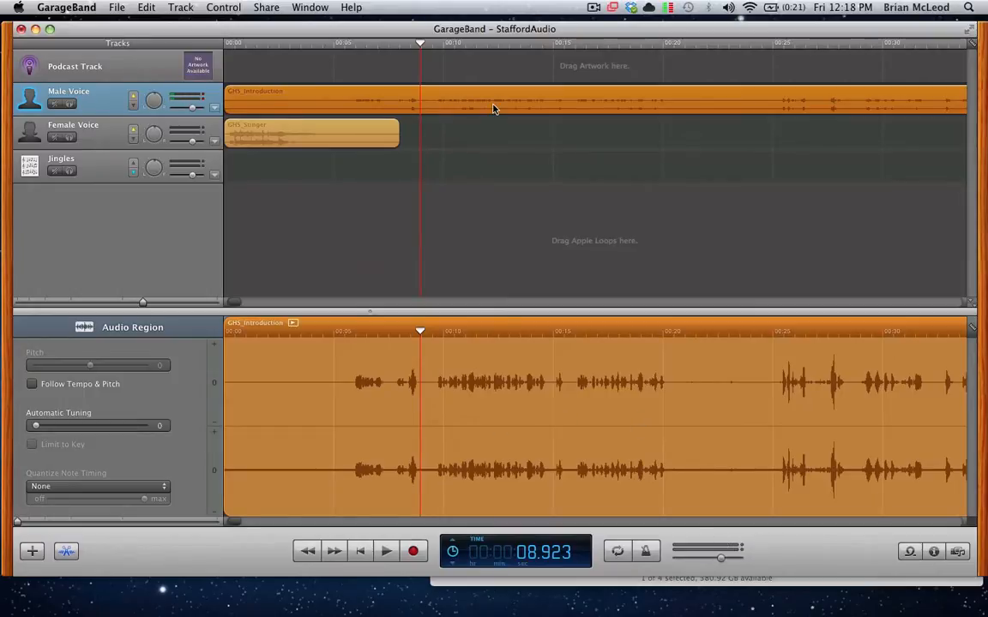
Raise the Male Voice track's volume above 0 dB in two increments, playing the introduction to judge the level.
click(193, 109)
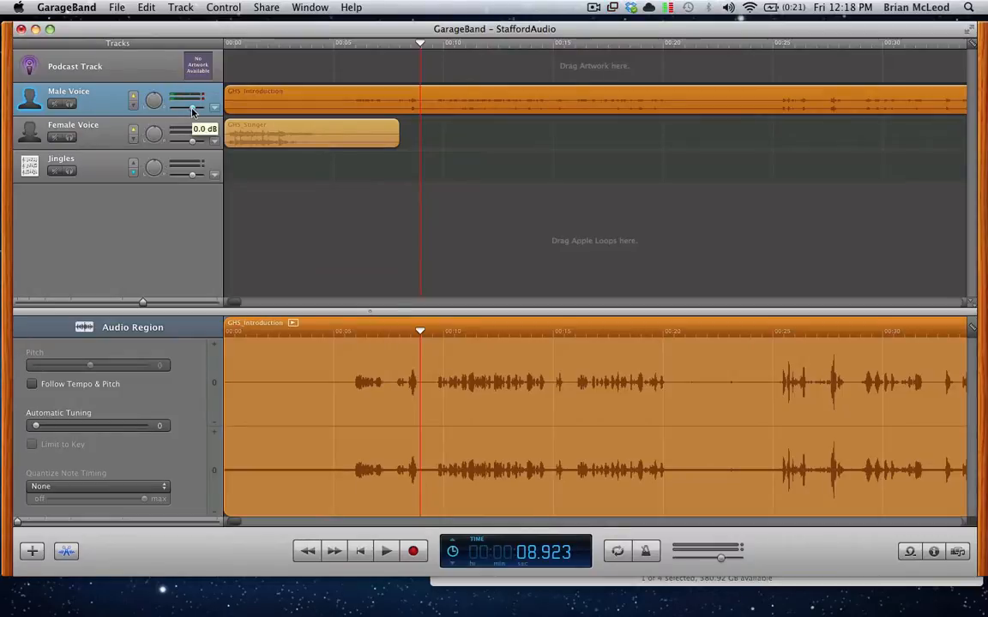
drag(193, 110, 196, 111)
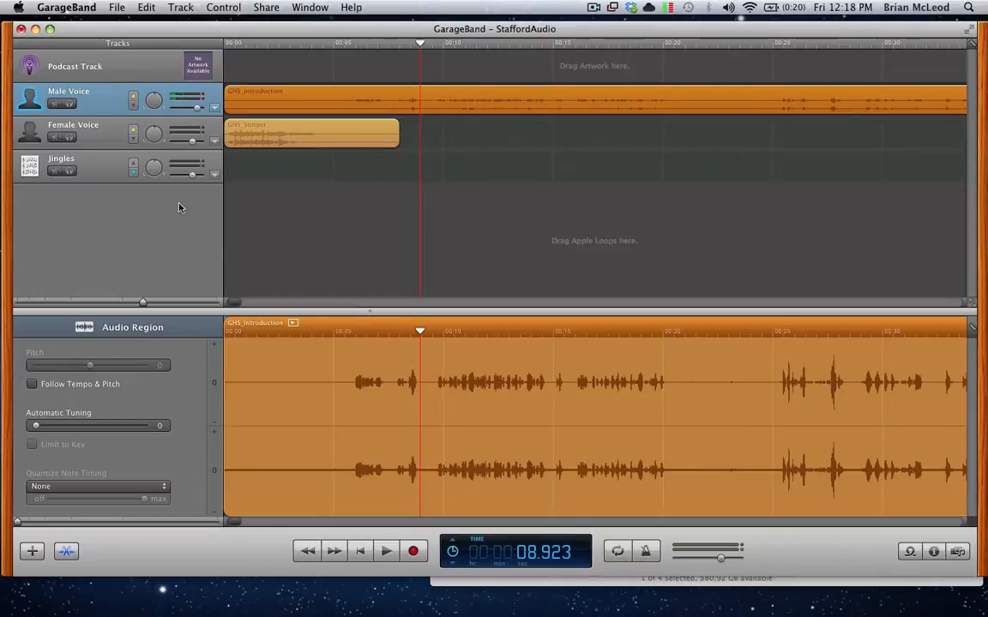
key(space)
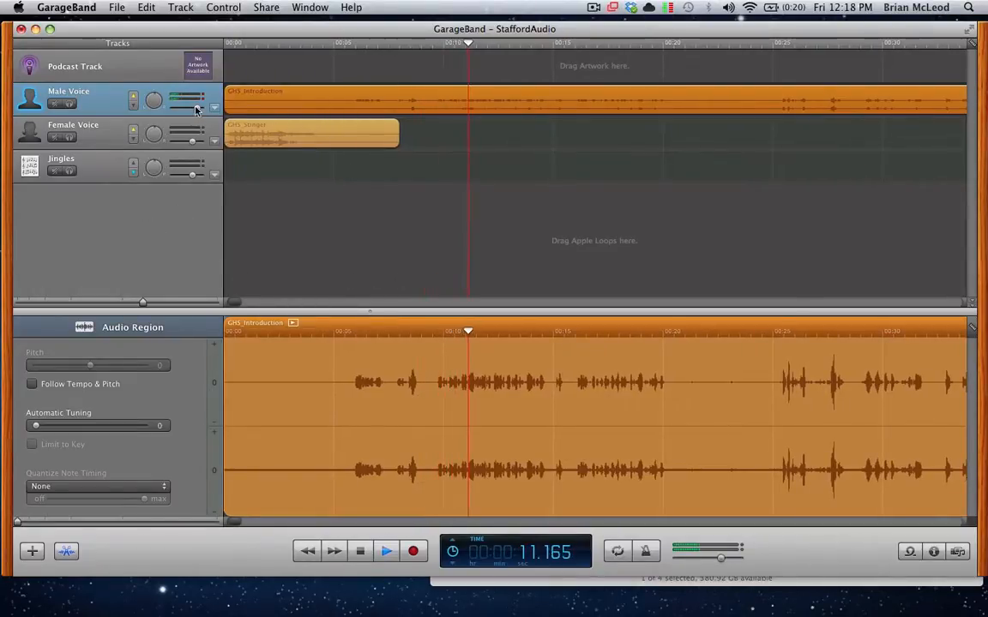
drag(198, 111, 212, 114)
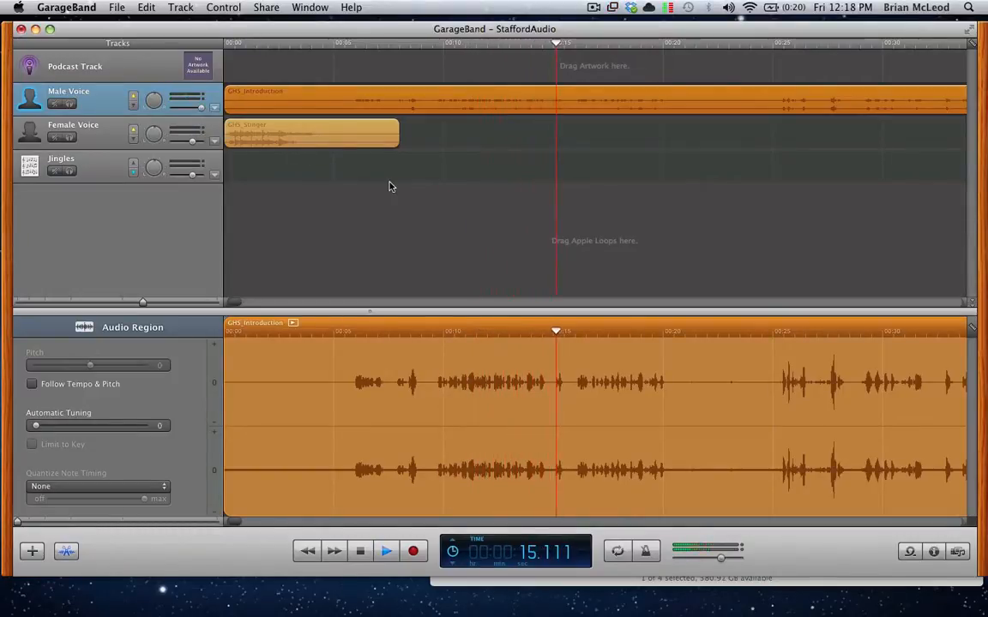
key(space)
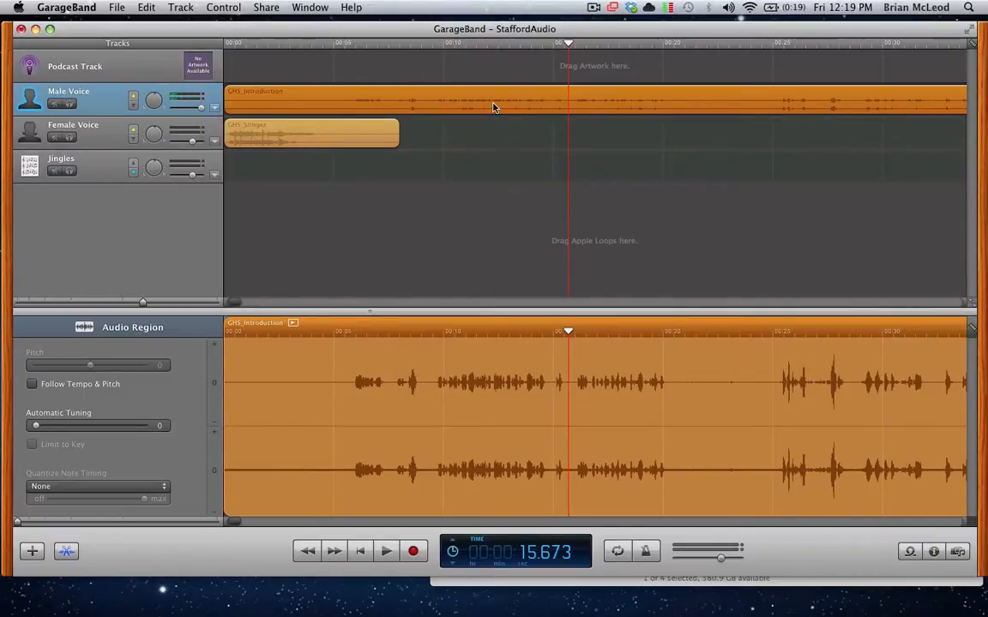
Show the Male Voice track's automation row and check its parameter choices, keeping Track Volume.
click(214, 109)
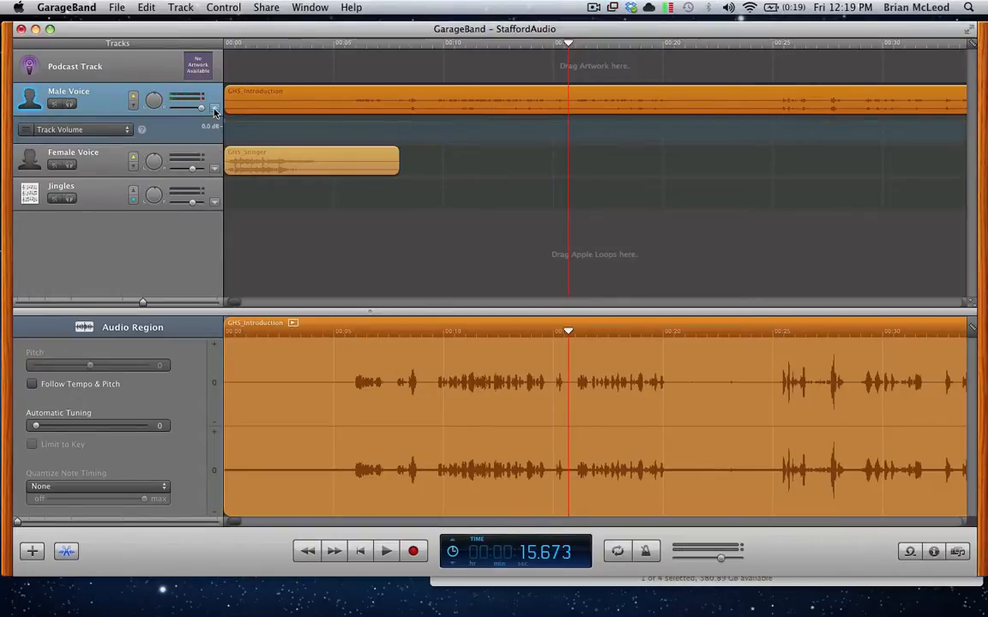
click(126, 133)
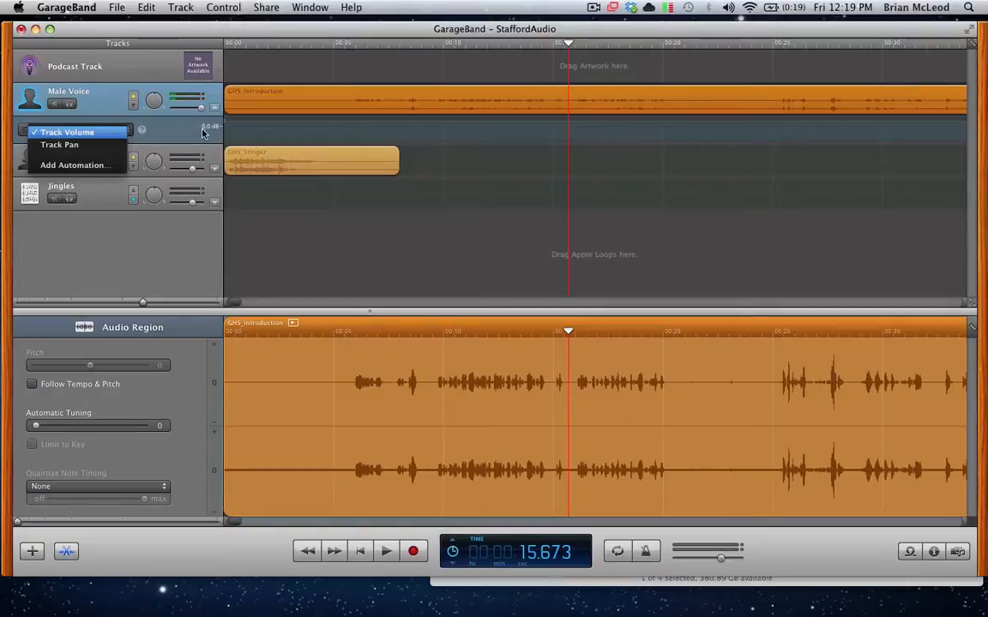
click(192, 133)
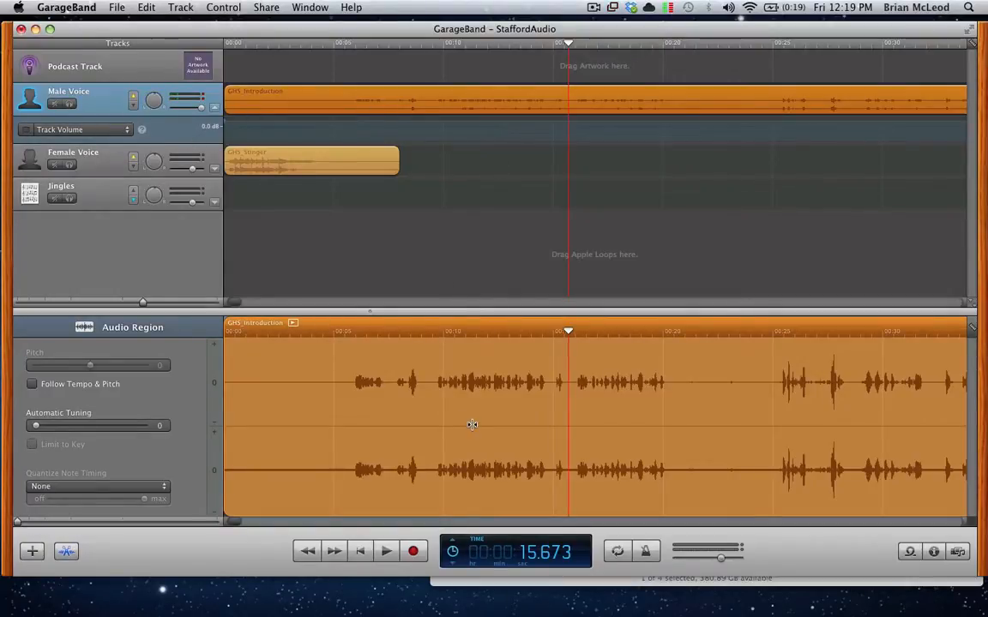
Show the Male Voice track's info and effects, and examine the Compressor's threshold, ratio, attack and gain settings before closing them.
scroll(471, 424, right, 15)
scroll(472, 425, right, 20)
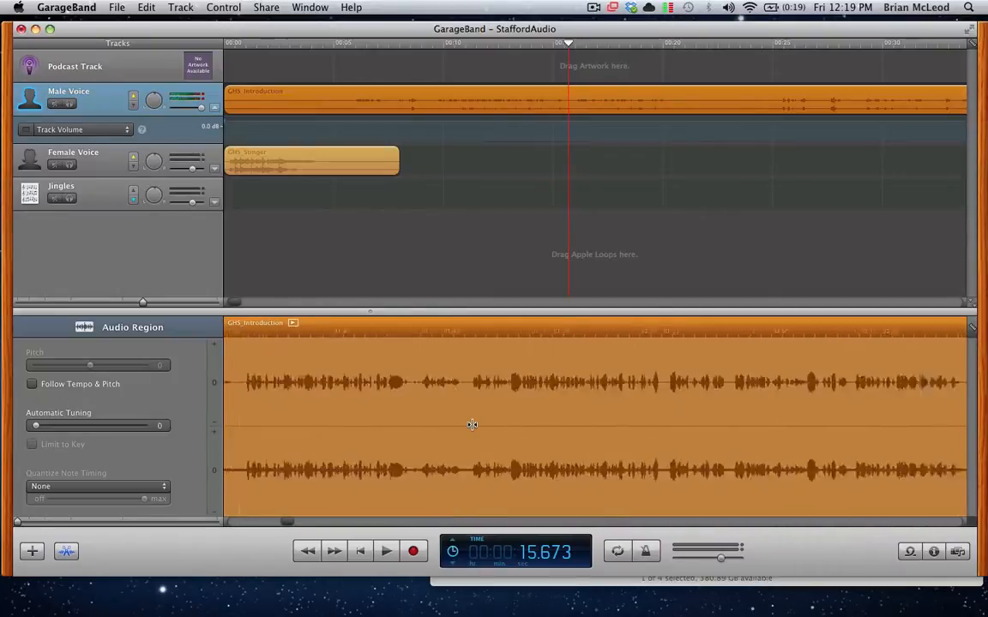
scroll(471, 424, right, 20)
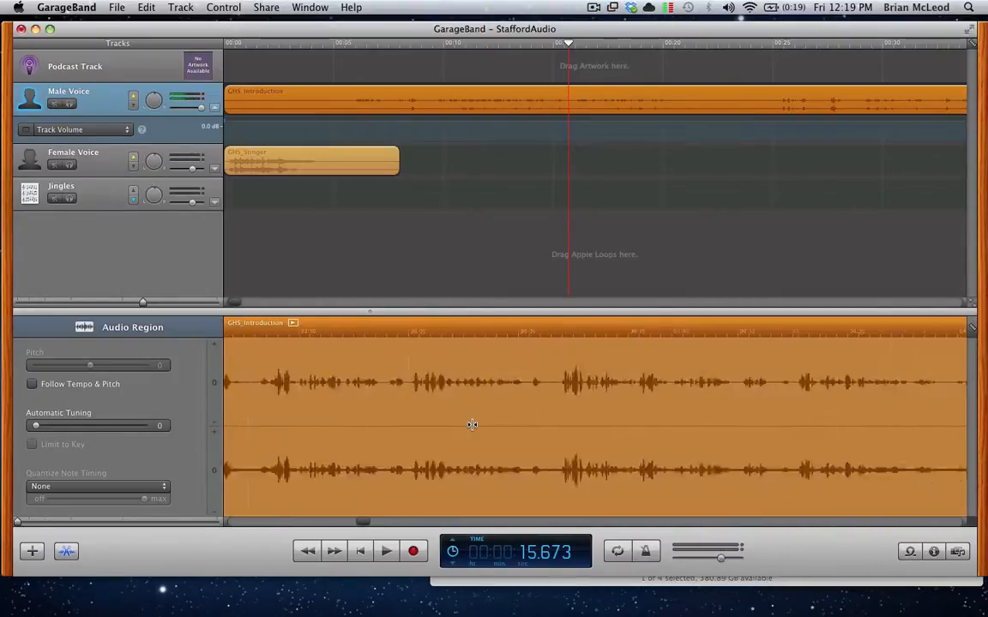
scroll(472, 425, right, 15)
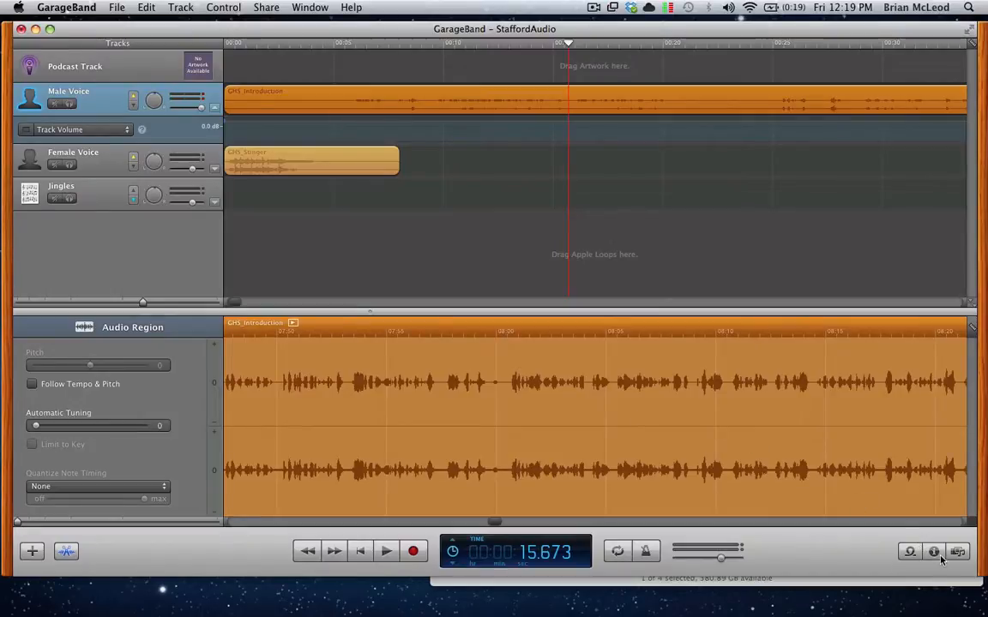
key(super+i)
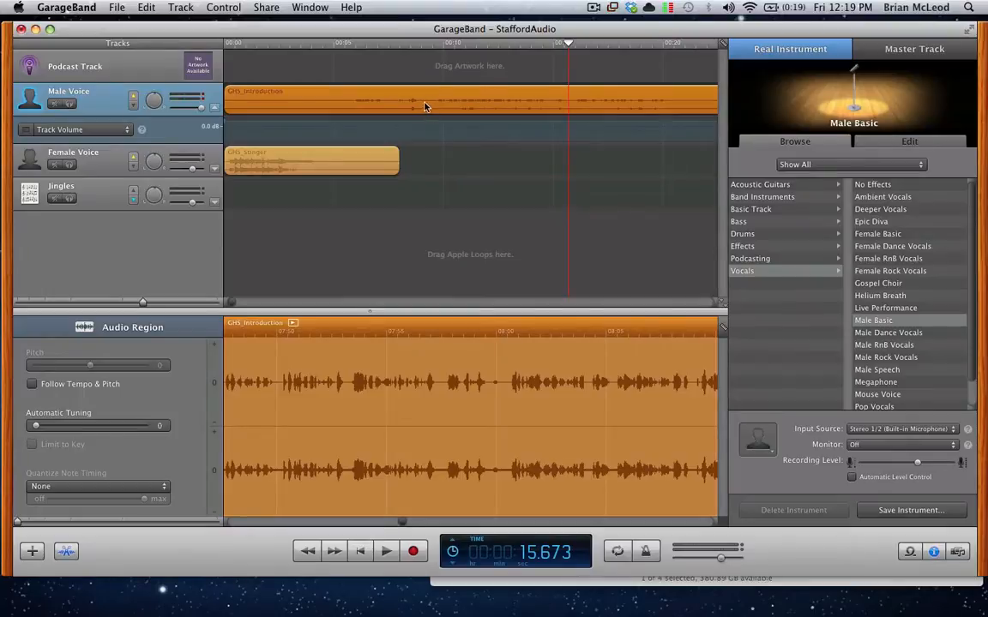
click(893, 144)
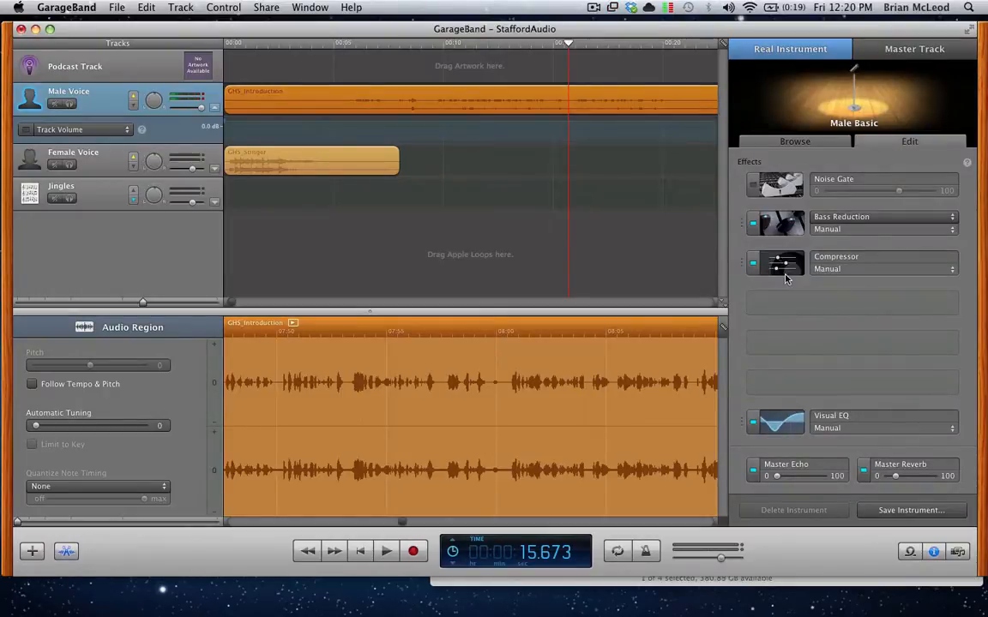
click(805, 264)
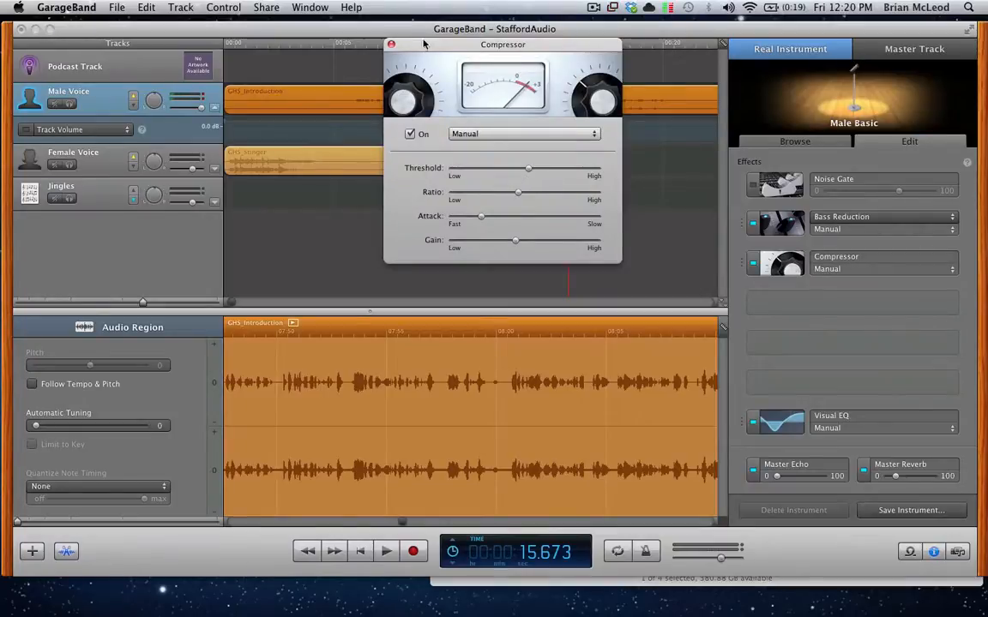
drag(425, 38, 539, 77)
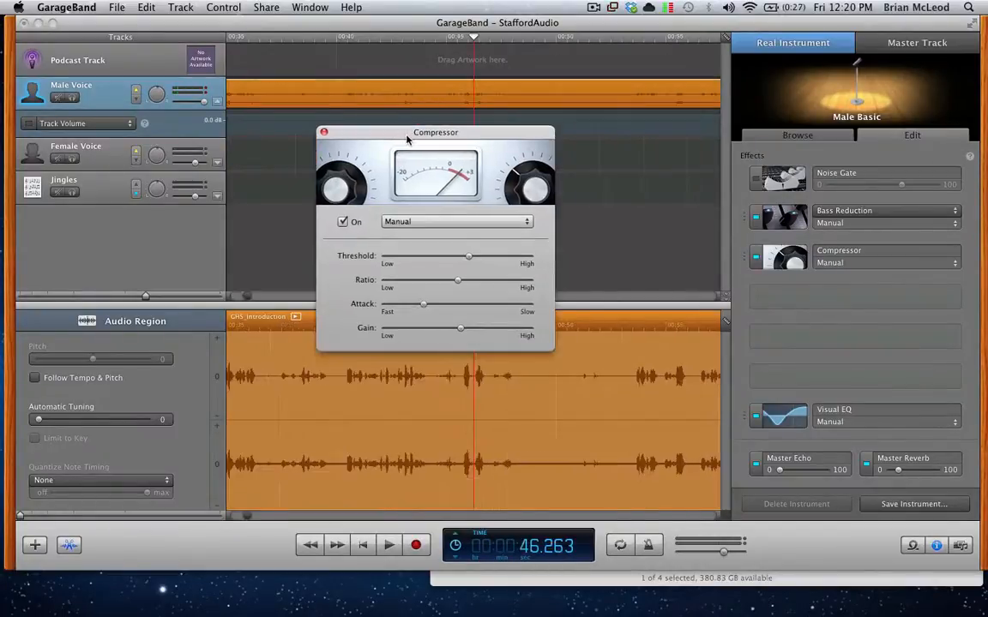
click(323, 132)
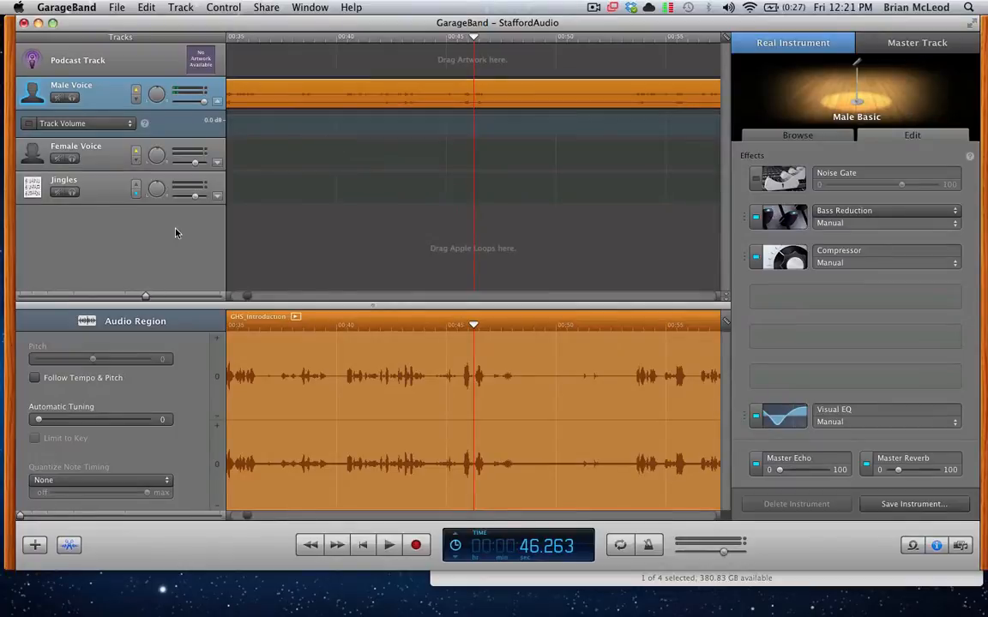
Split the GHS_Introduction region in the silence at about 50 seconds and delete the part before the split.
key(space)
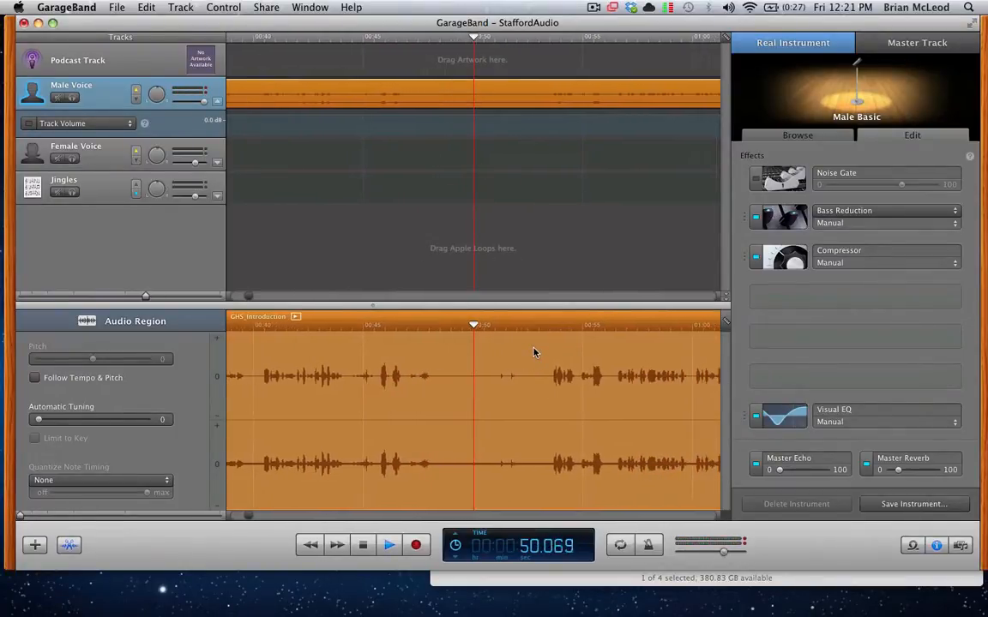
key(space)
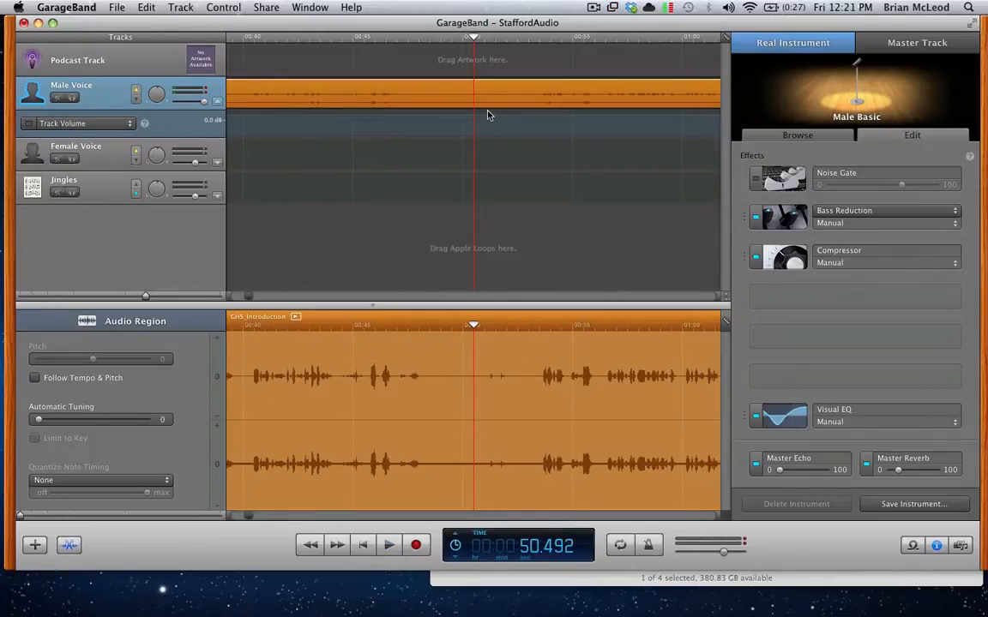
click(465, 38)
drag(465, 37, 467, 39)
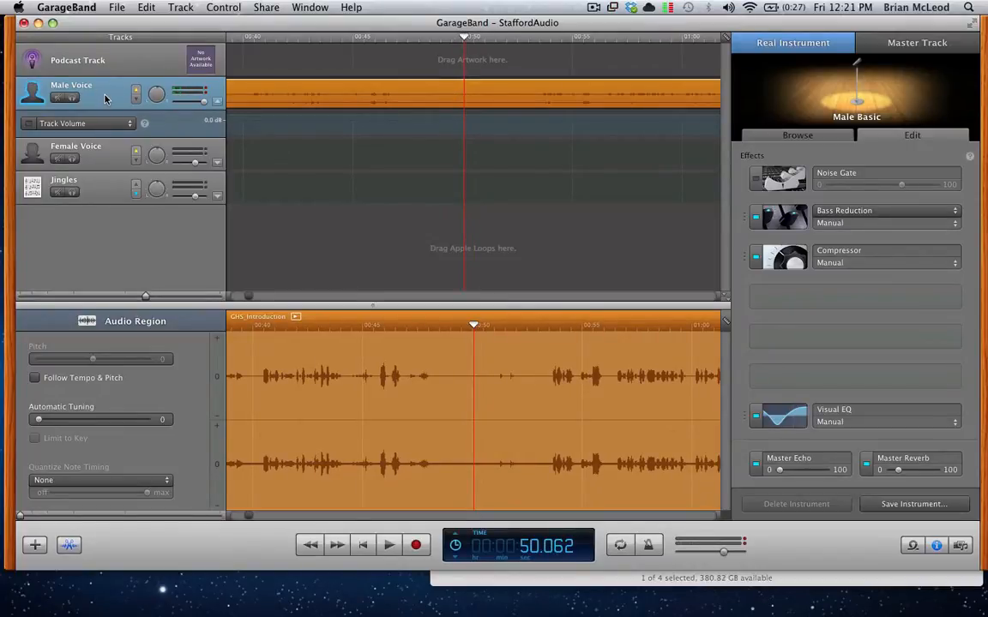
click(190, 6)
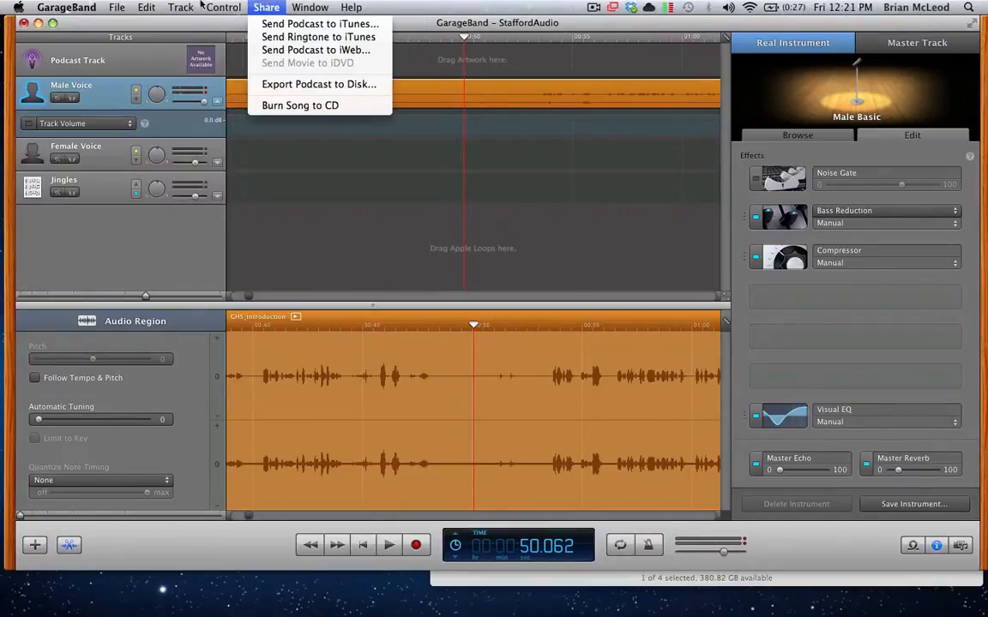
mouse_move(146, 7)
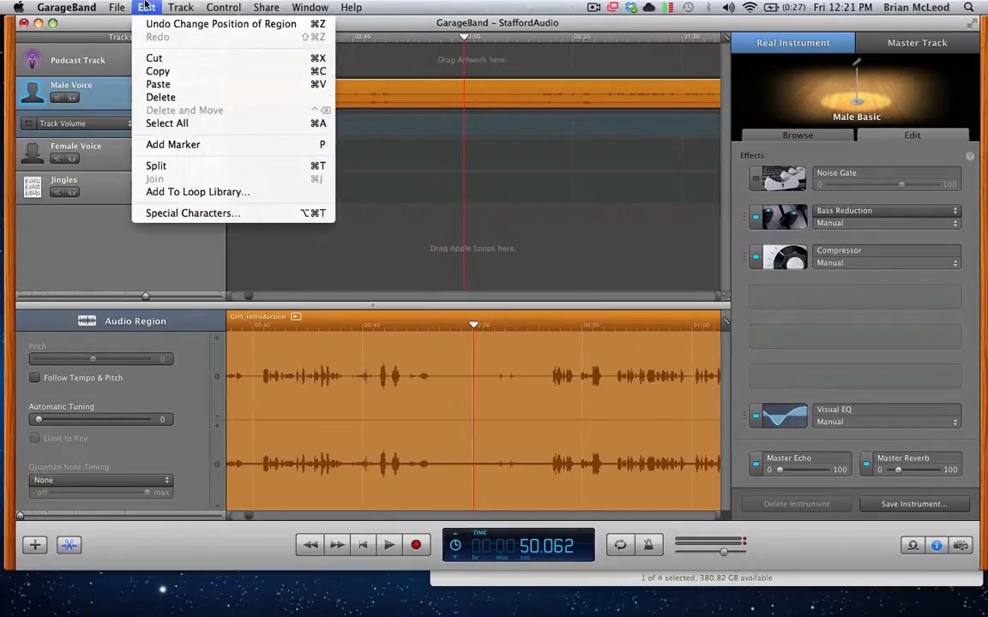
click(156, 165)
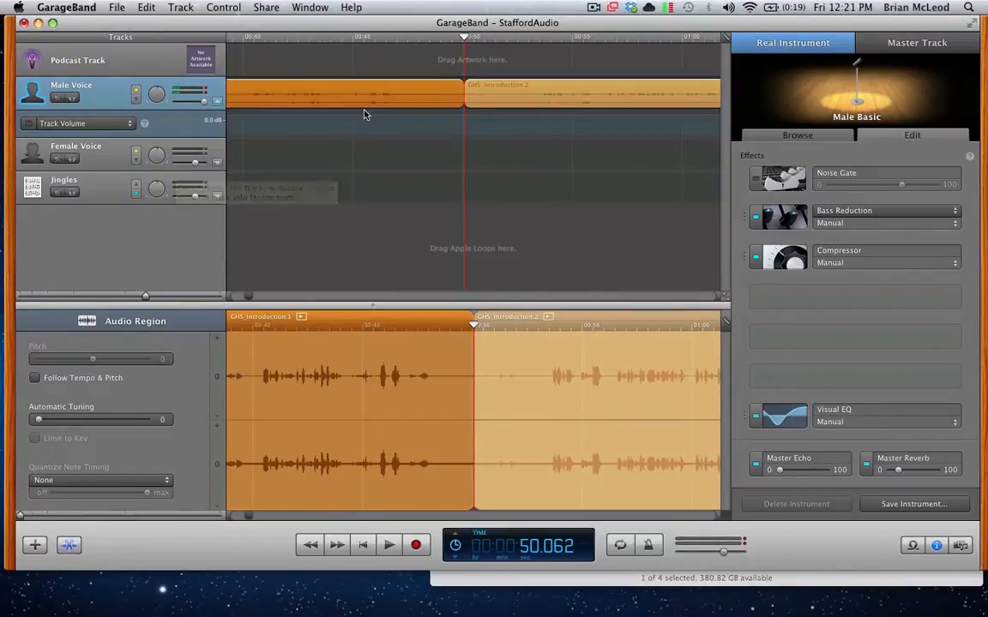
key(Delete)
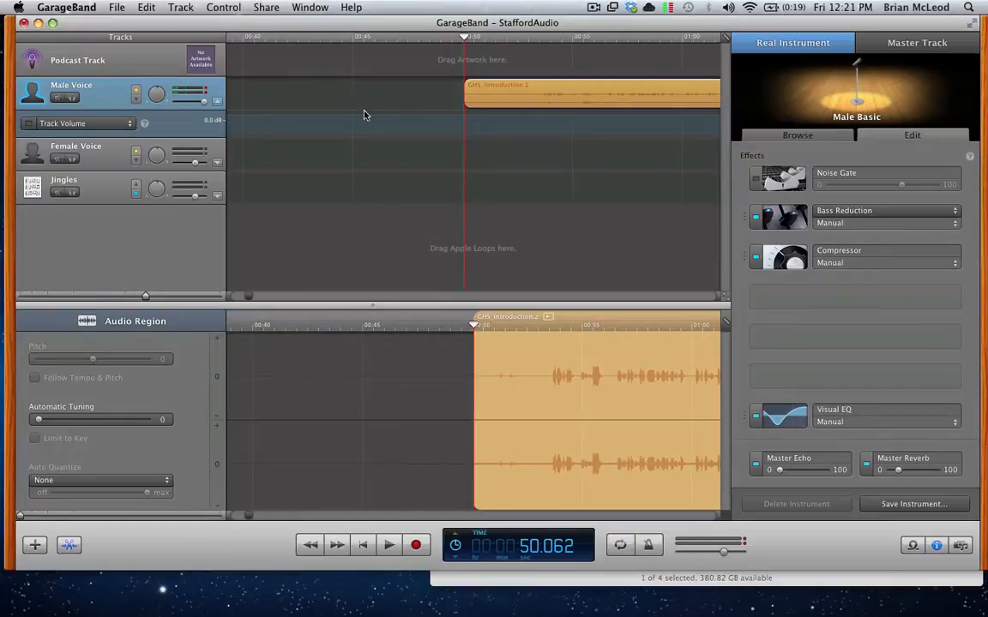
Move the GHS_Introduction.2 region to about 1 second after the project start and play the opening, lowering the Male Voice volume slightly.
drag(581, 95, 207, 98)
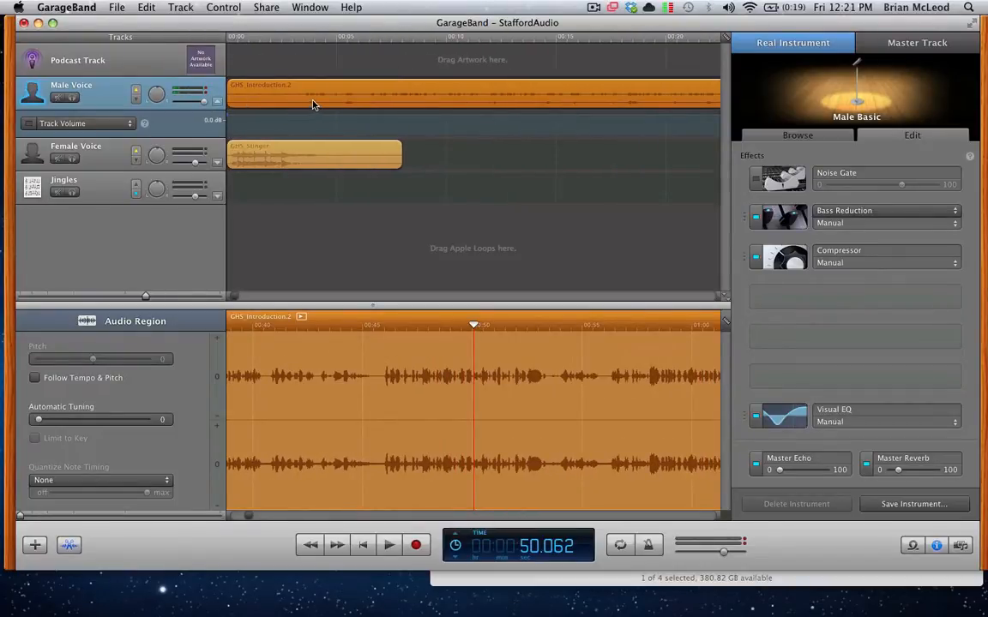
drag(282, 94, 353, 94)
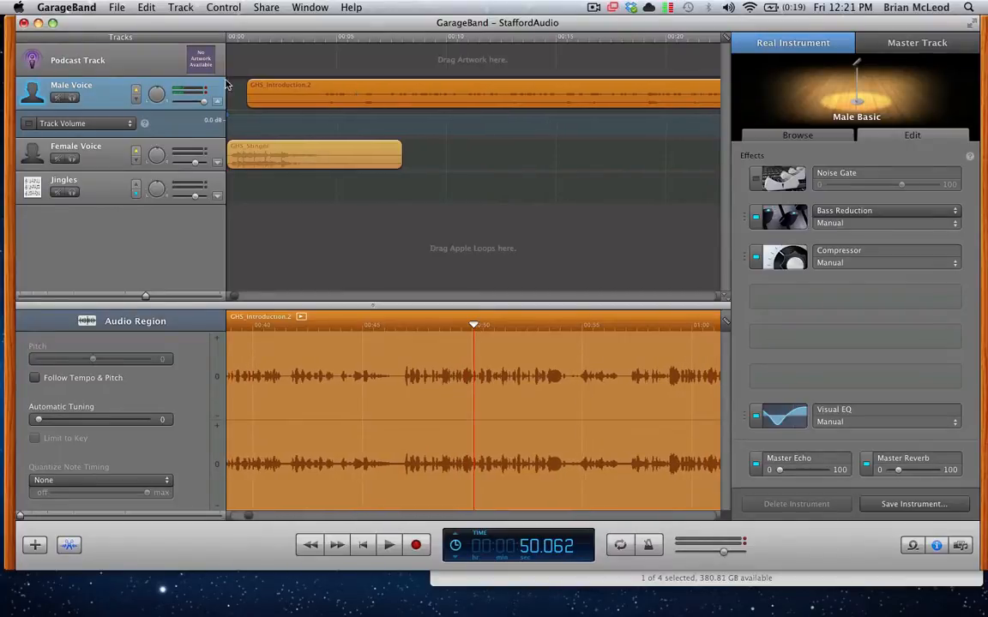
click(363, 545)
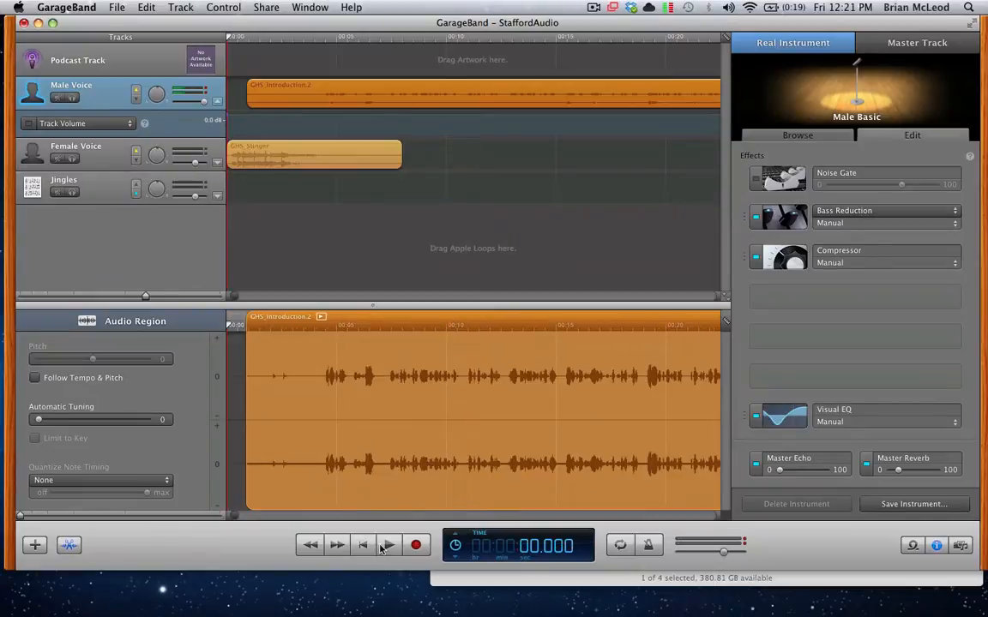
click(388, 546)
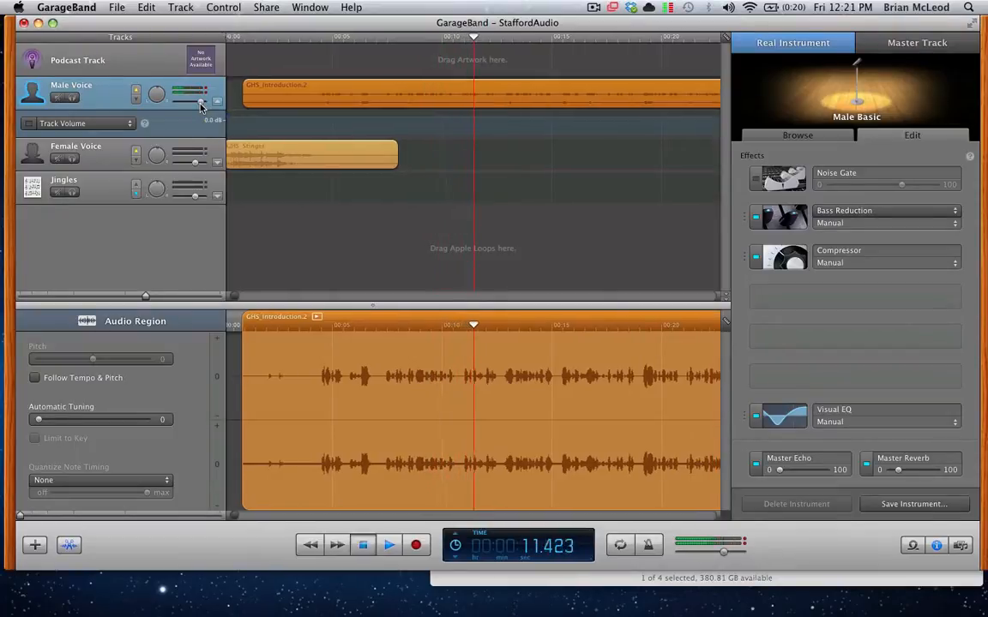
key(space)
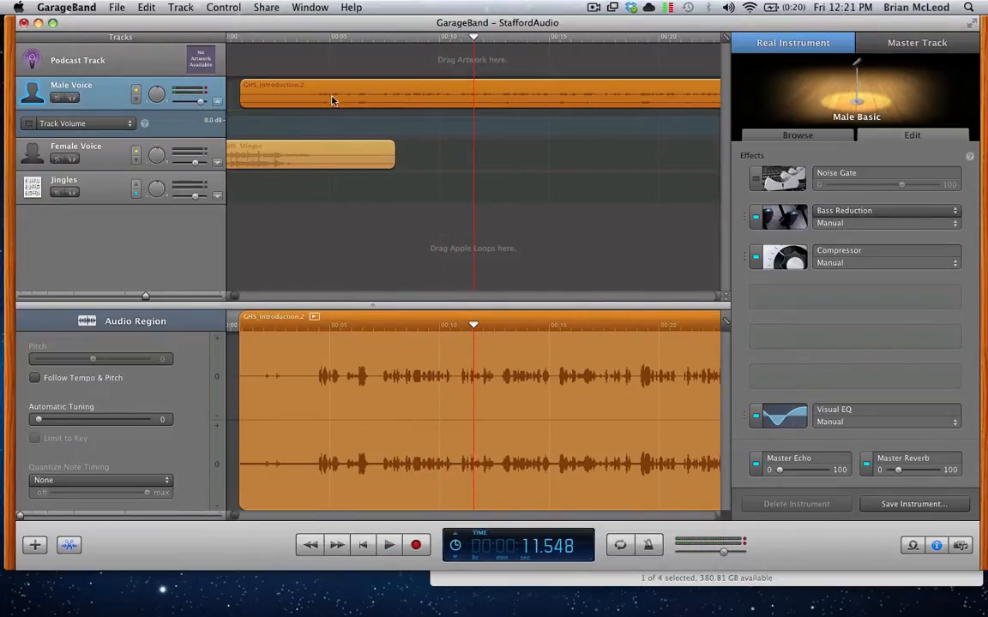
Shift the GHS_Introduction.2 region slightly later to about 1.3 seconds and play from about 1.9 seconds to check the timing against the stinger.
drag(332, 100, 339, 96)
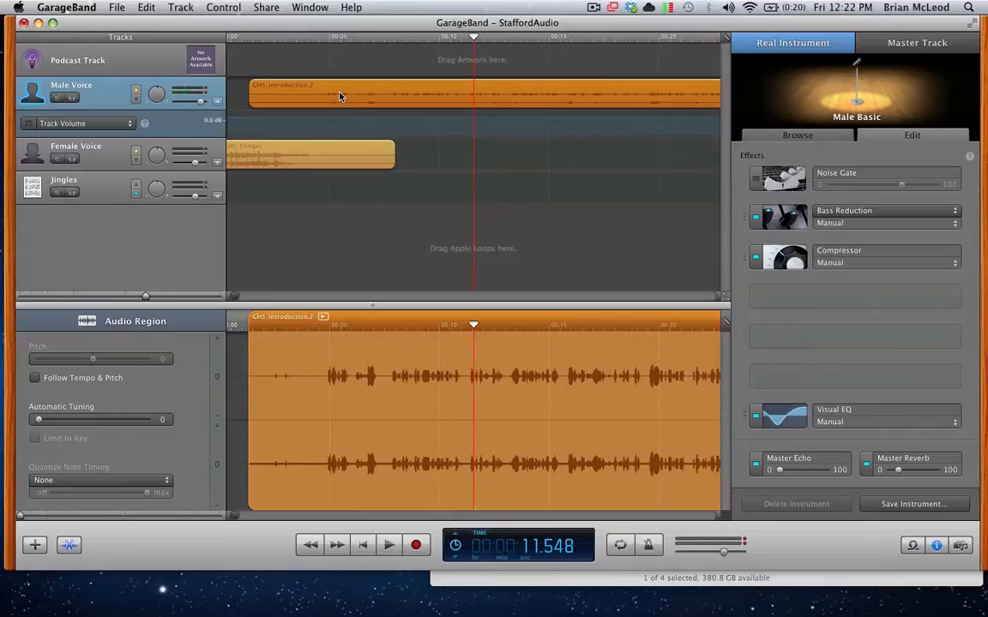
click(262, 38)
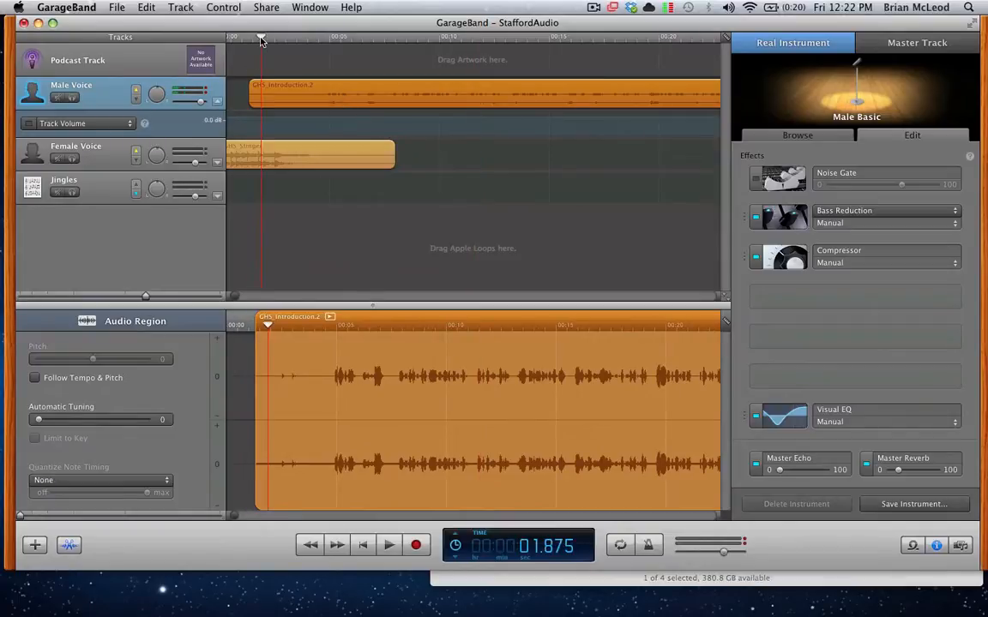
key(space)
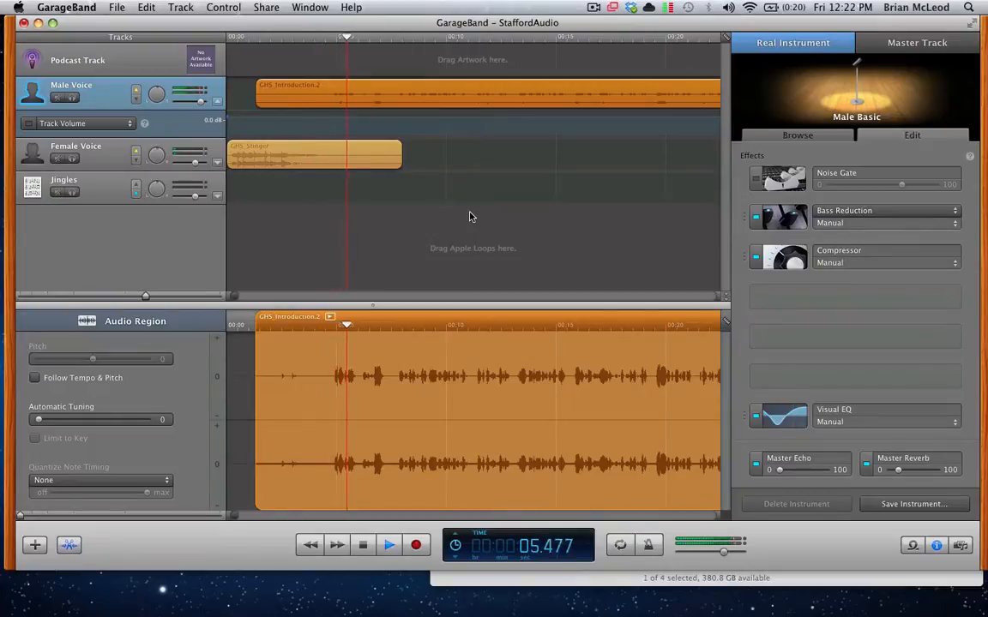
key(space)
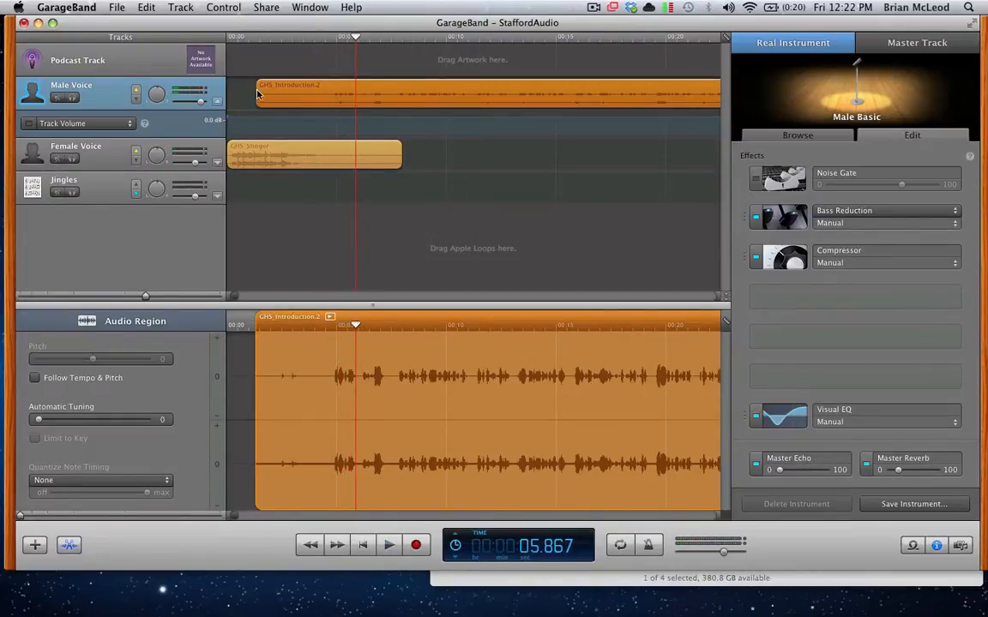
Trim the silent start of the GHS_Introduction.2 region up to the first speech at about 4.7 seconds, and play the transition from 2 seconds.
drag(258, 96, 331, 97)
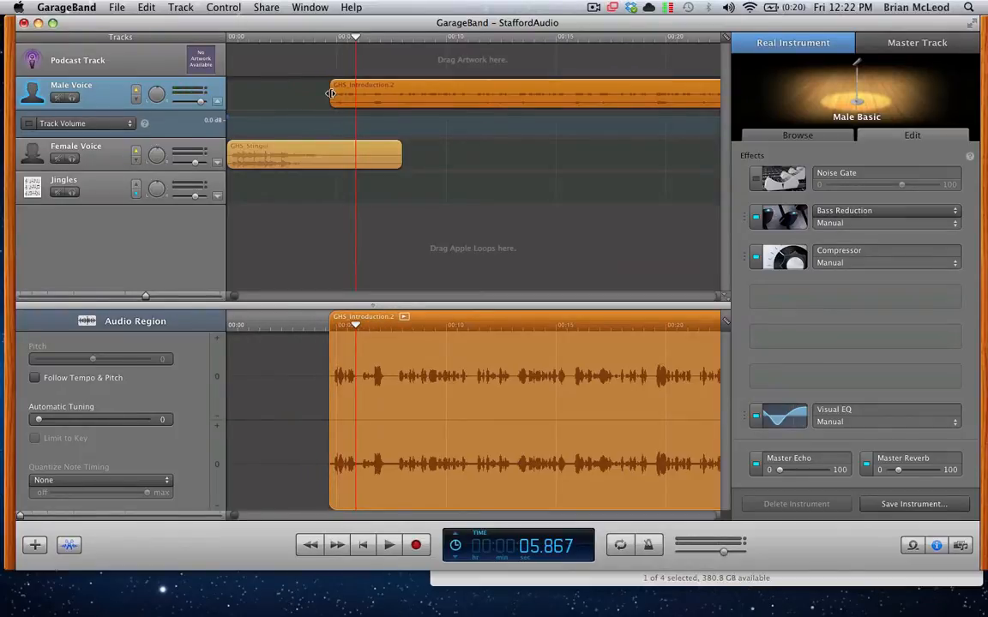
drag(331, 94, 331, 94)
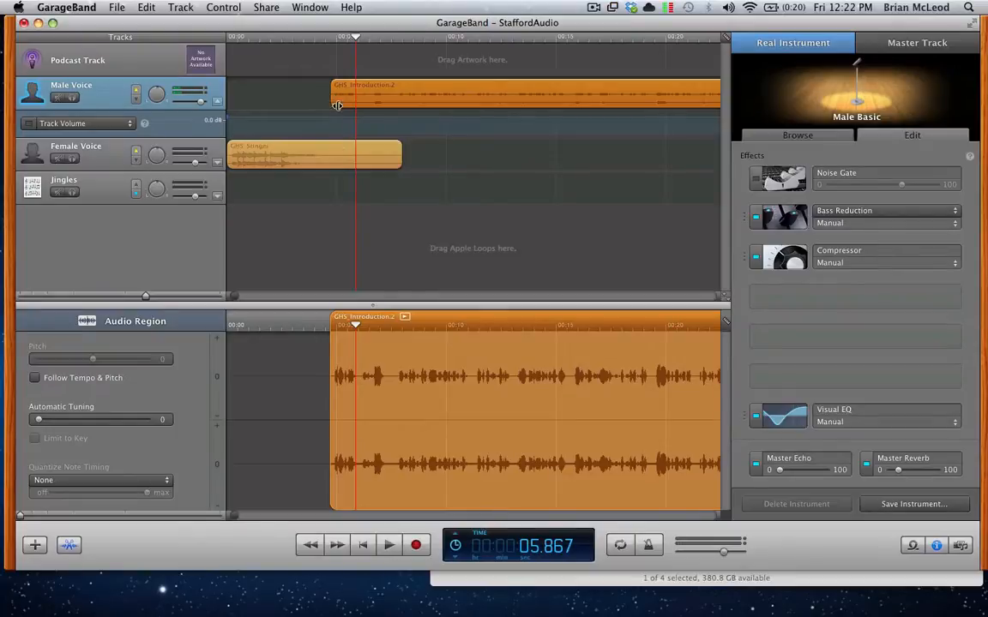
drag(322, 36, 273, 36)
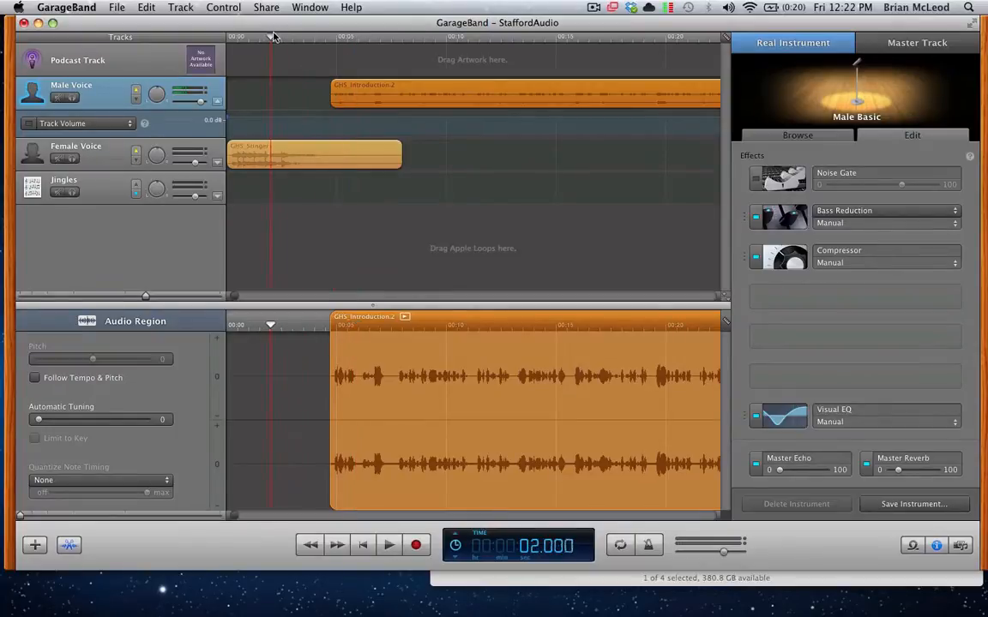
key(space)
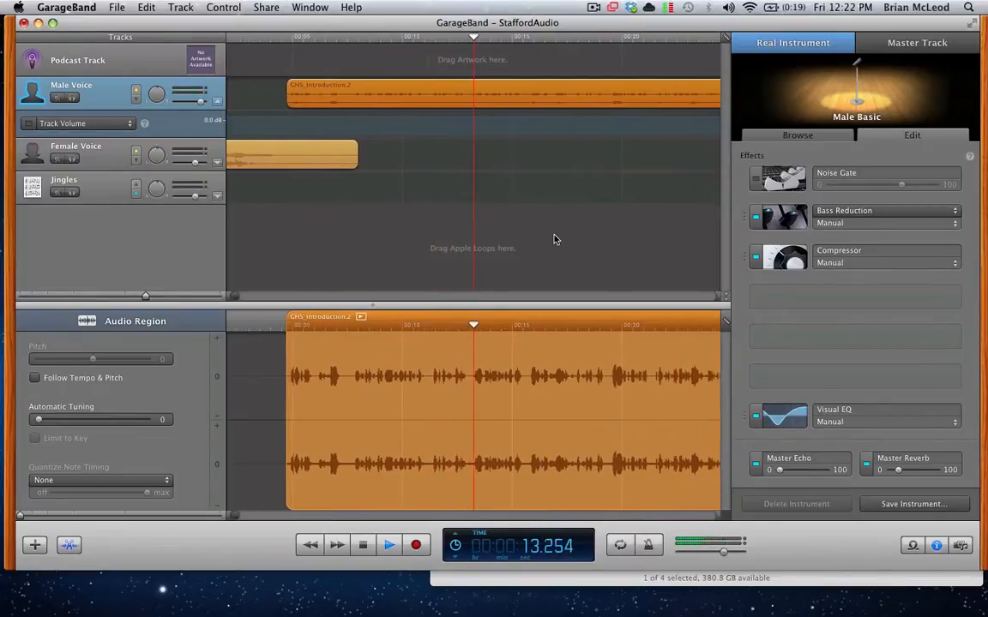
key(space)
Examine the end of the GHS_Introduction.2 region, playing from about 21:09 to listen to the closing audio.
scroll(554, 239, right, 10)
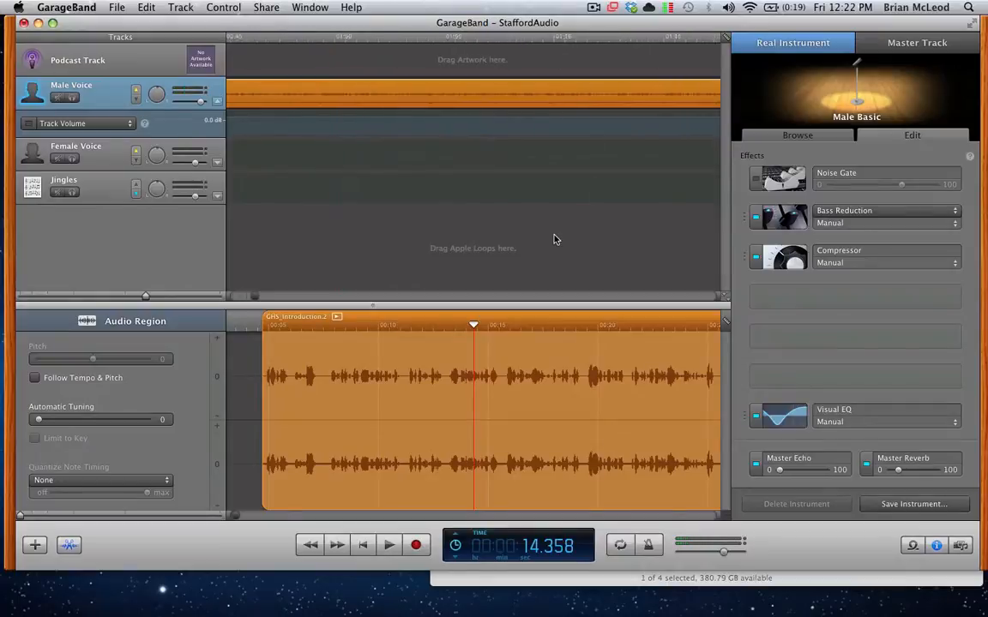
scroll(554, 239, right, 10)
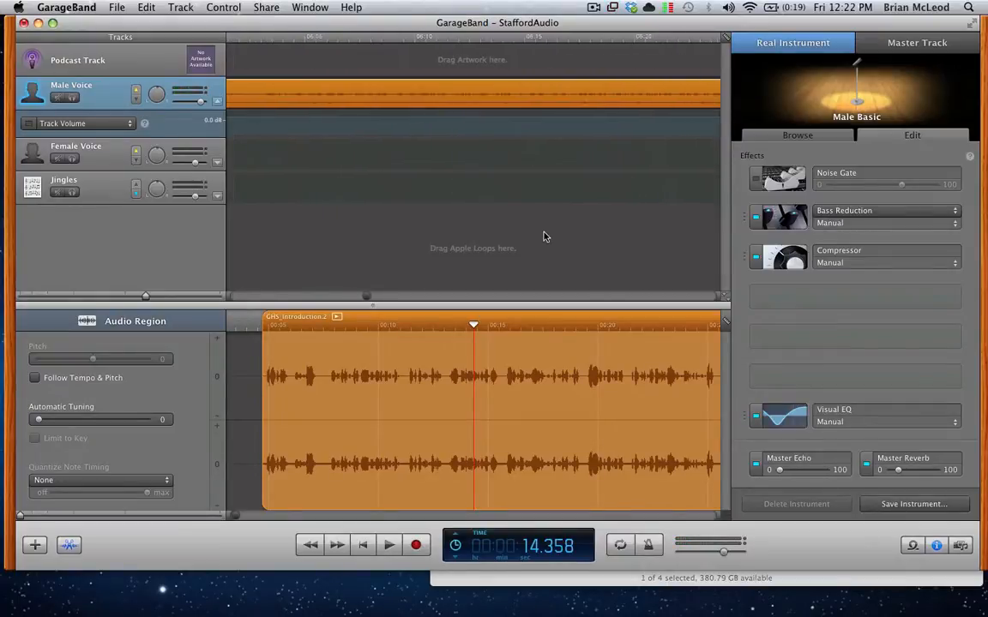
scroll(544, 237, right, 15)
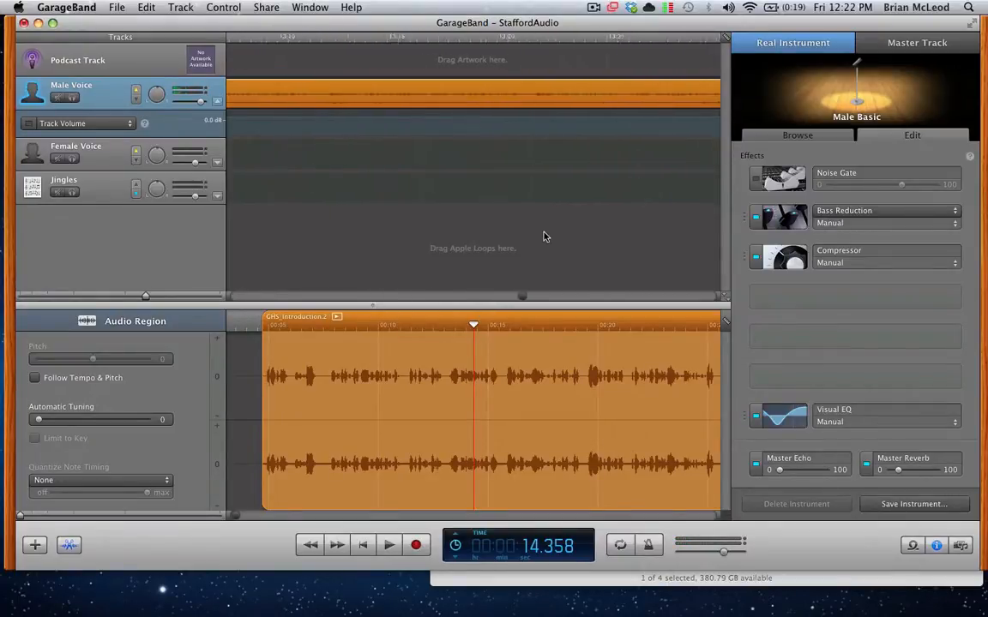
scroll(544, 237, right, 8)
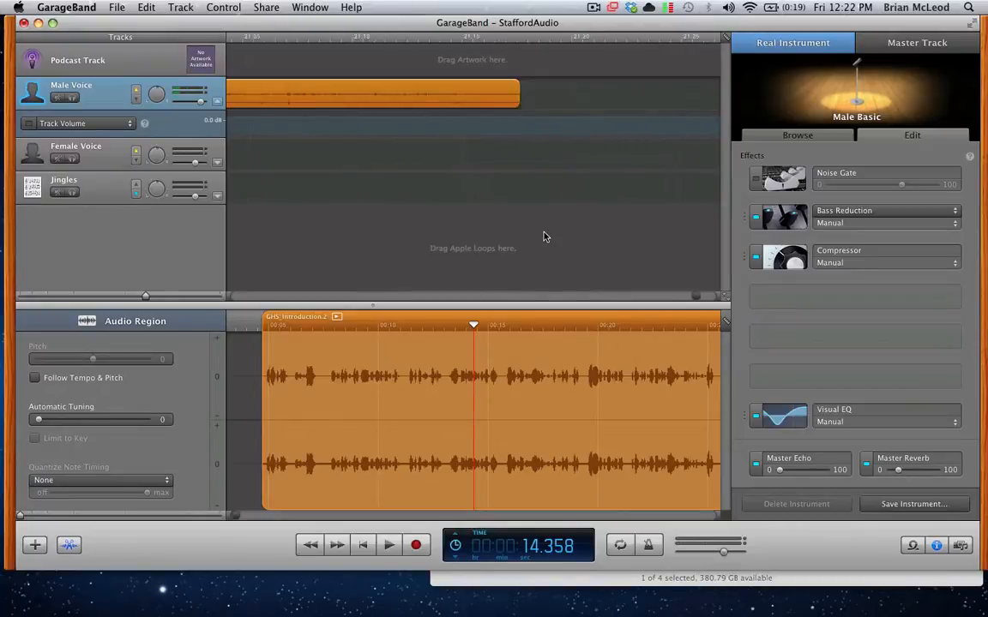
scroll(543, 236, left, 3)
scroll(544, 237, left, 1)
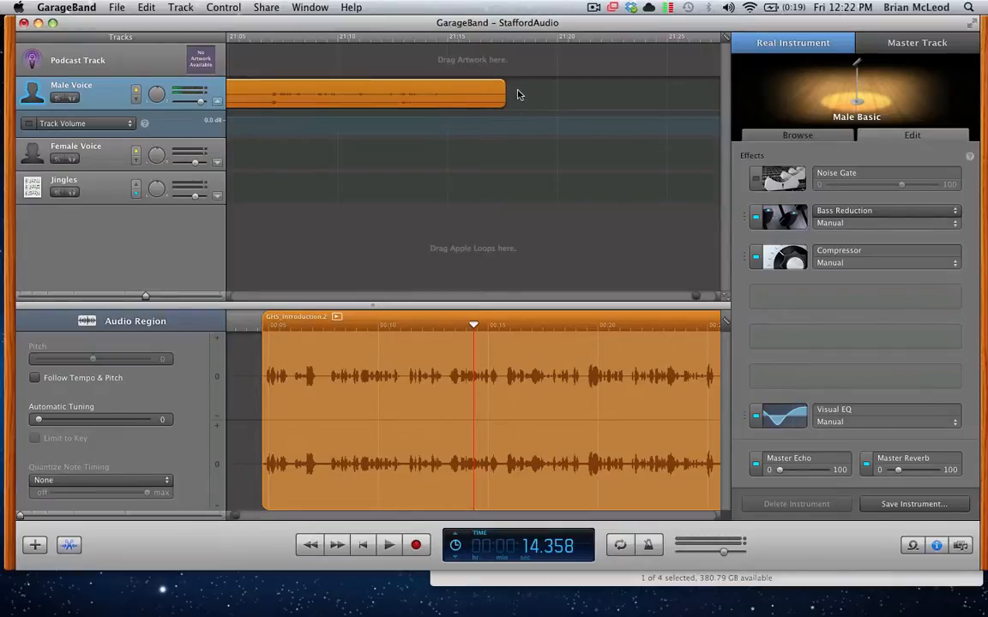
click(329, 38)
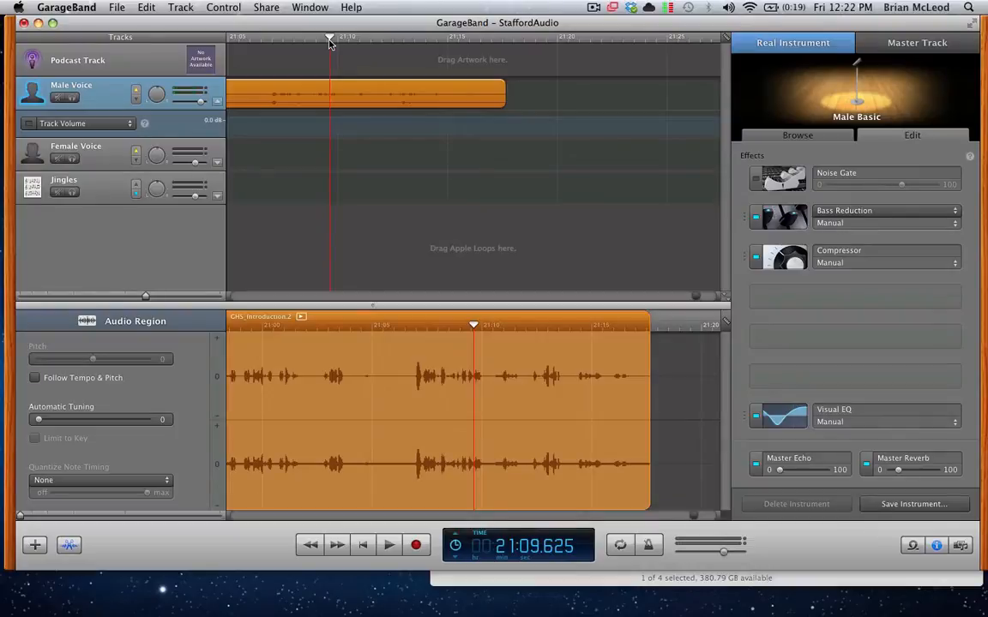
key(space)
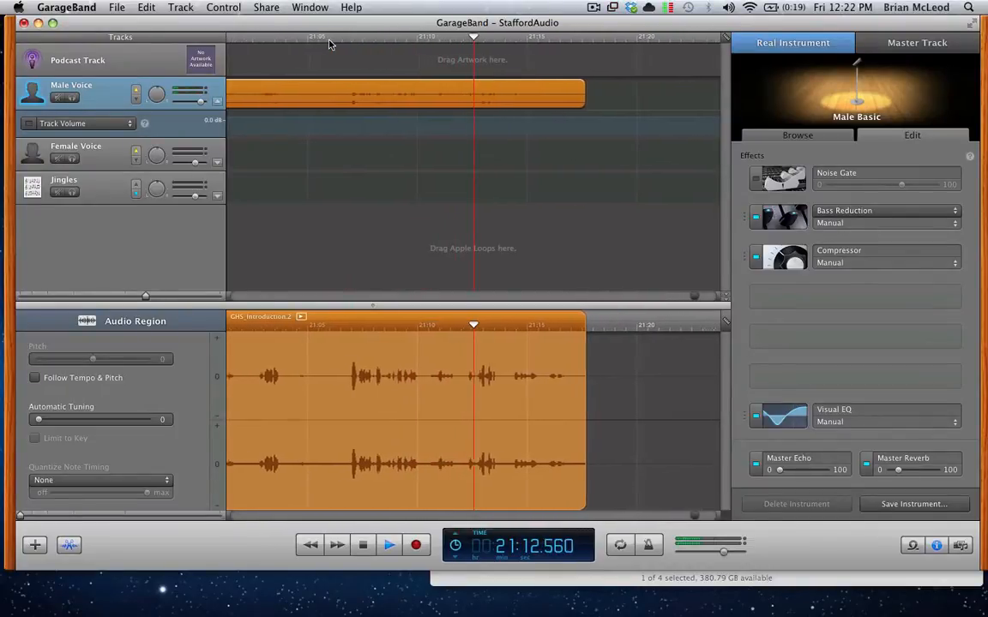
key(space)
Play the introduction from about 20:20 to find where the wanted speech ends.
scroll(305, 198, left, 5)
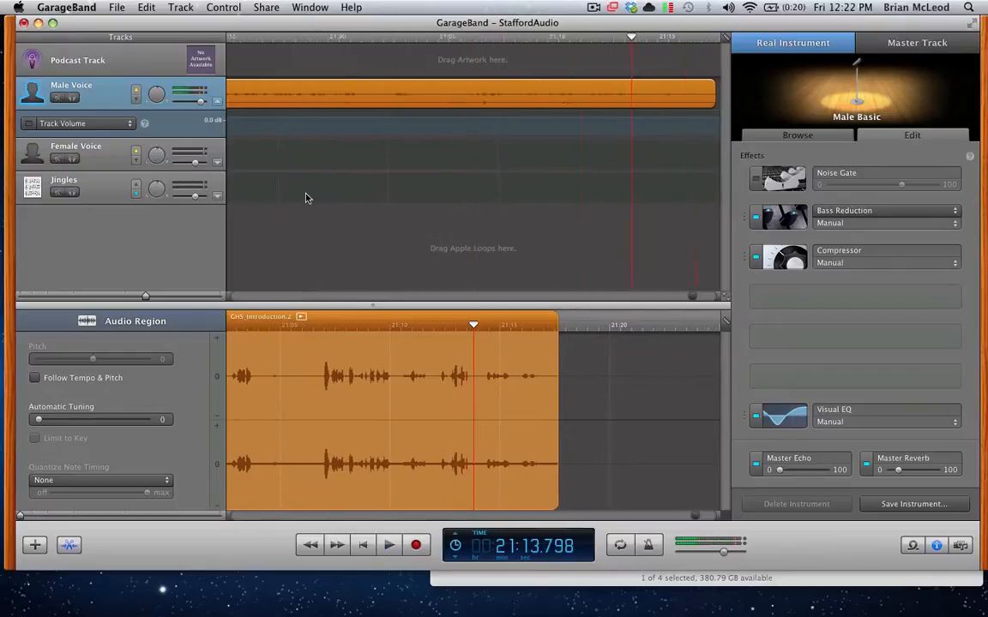
scroll(306, 198, left, 3)
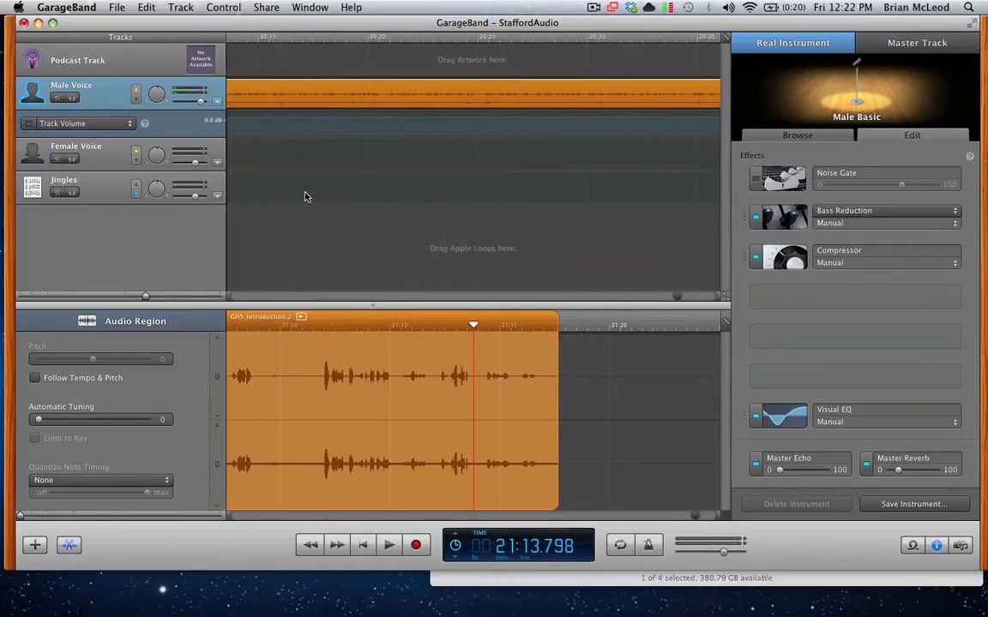
click(370, 38)
key(space)
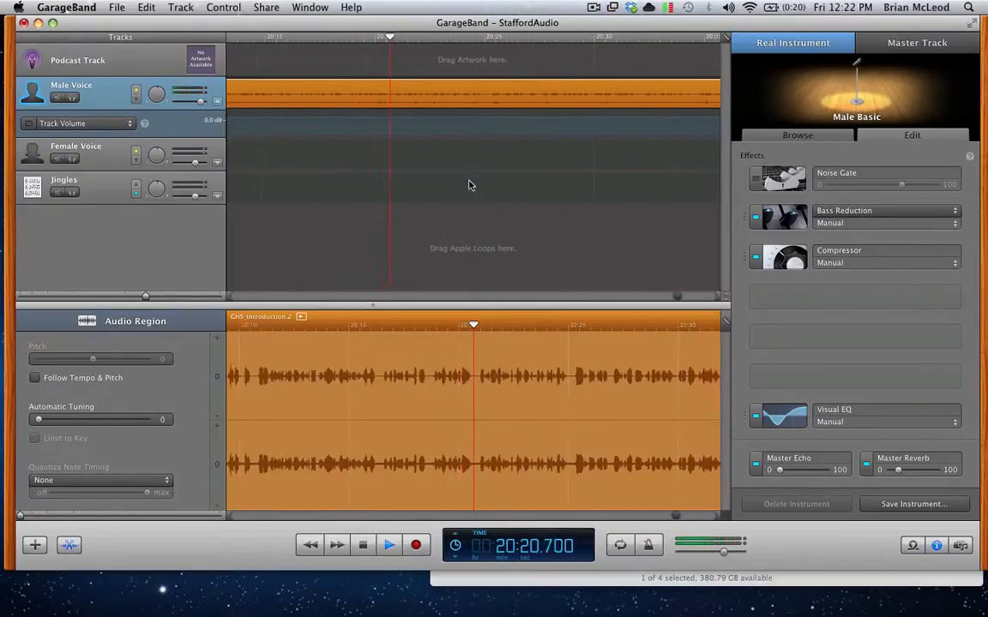
scroll(467, 218, right, 4)
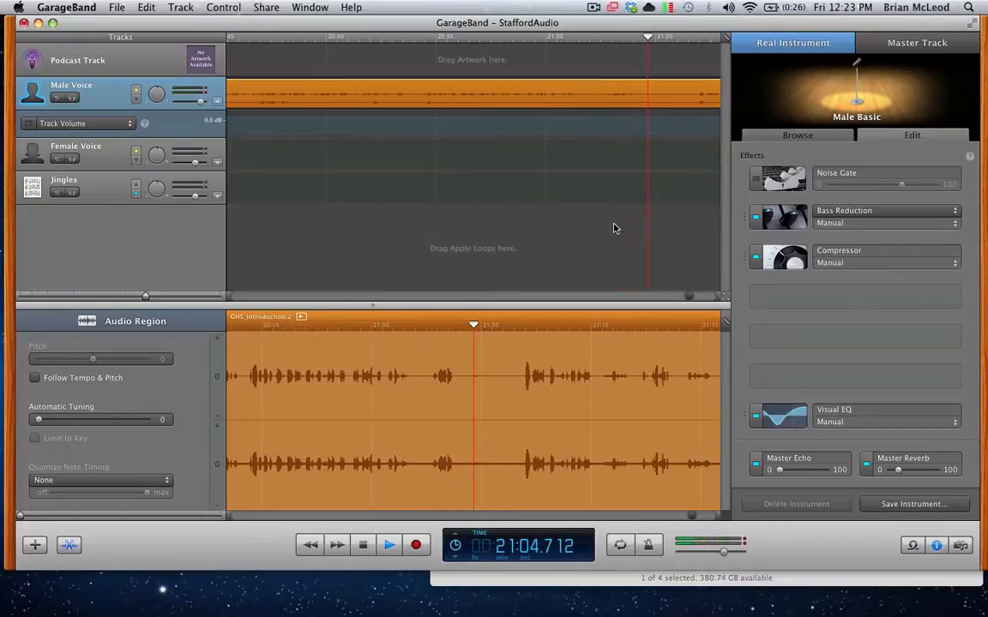
key(space)
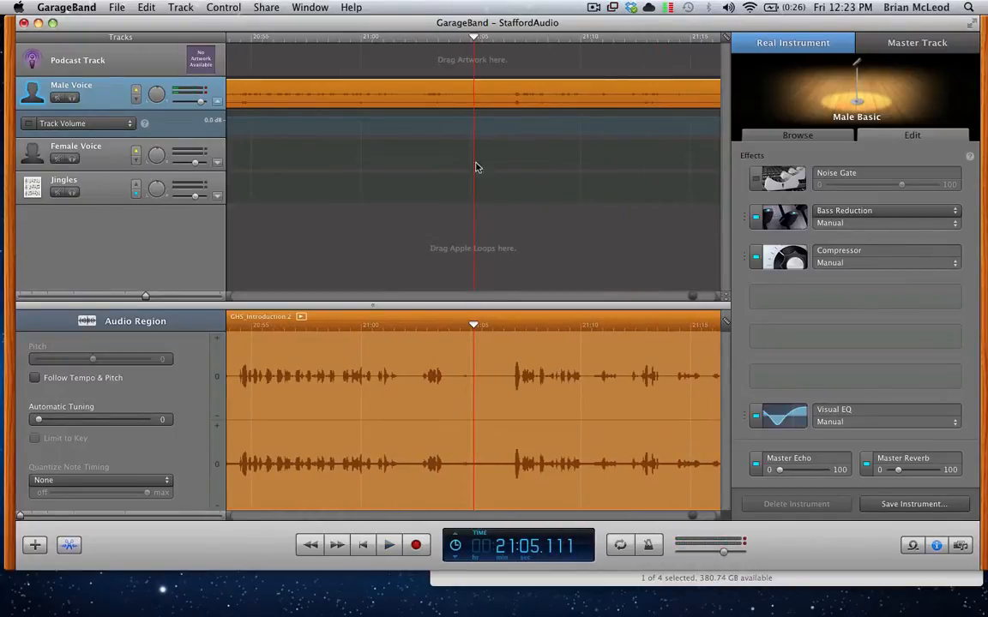
Replay the closing speech around 21:00 and trim the end of the GHS_Introduction.2 region back to 21:02.
drag(473, 36, 414, 39)
key(space)
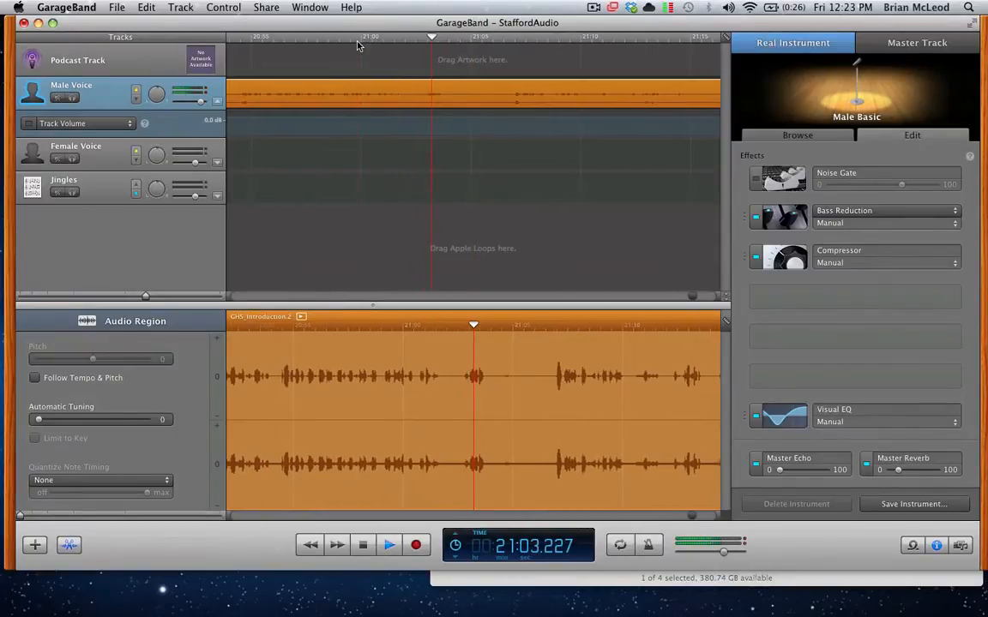
click(361, 39)
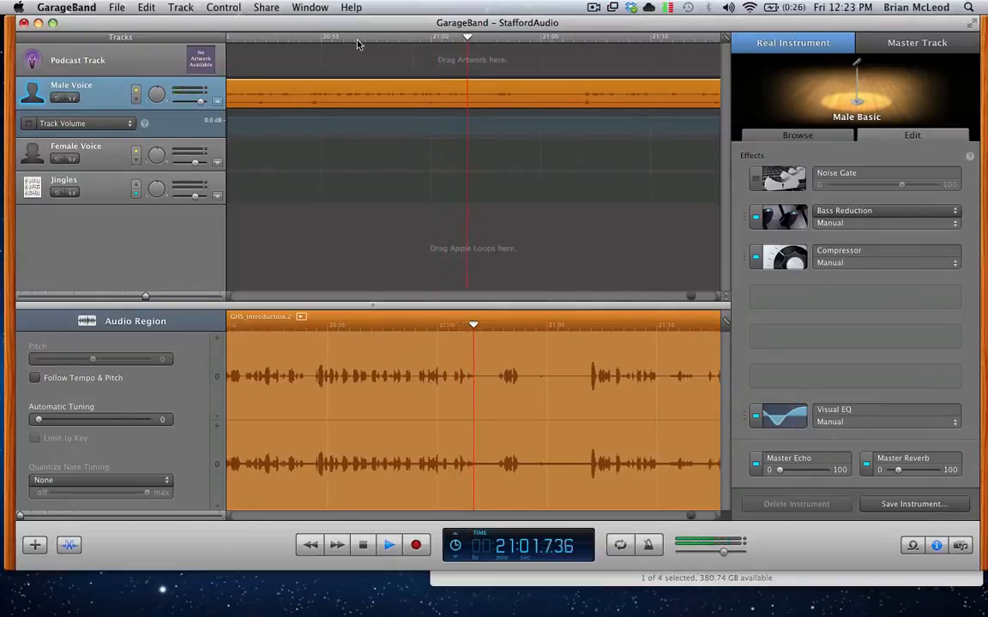
key(space)
scroll(564, 179, right, 3)
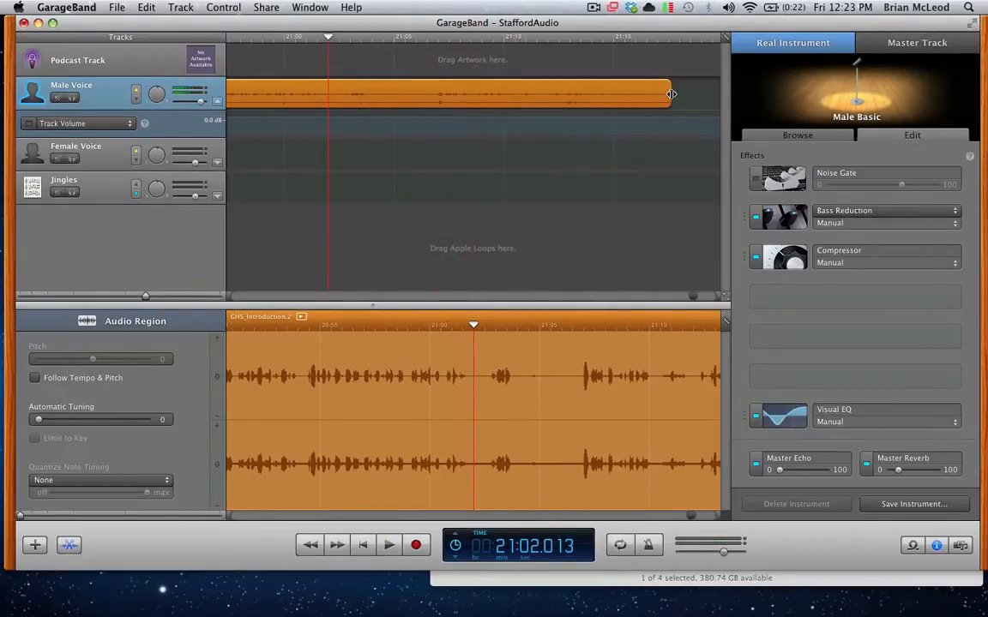
drag(672, 94, 329, 86)
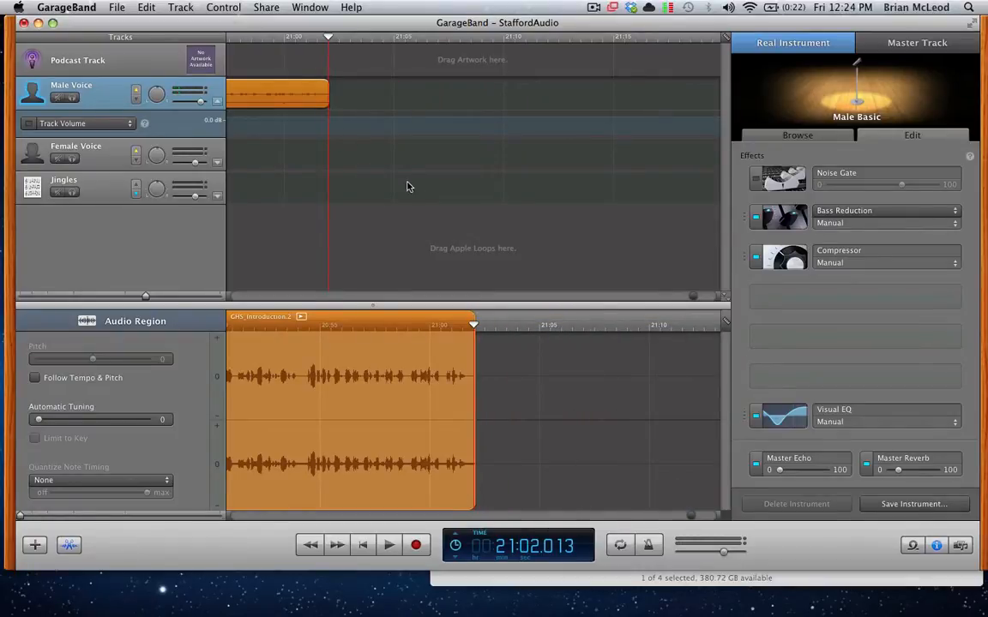
Copy the GHS_Stinger region within the Female Voice track to overlap the introduction's end by about half a second, and play the transition.
scroll(366, 209, left, 3)
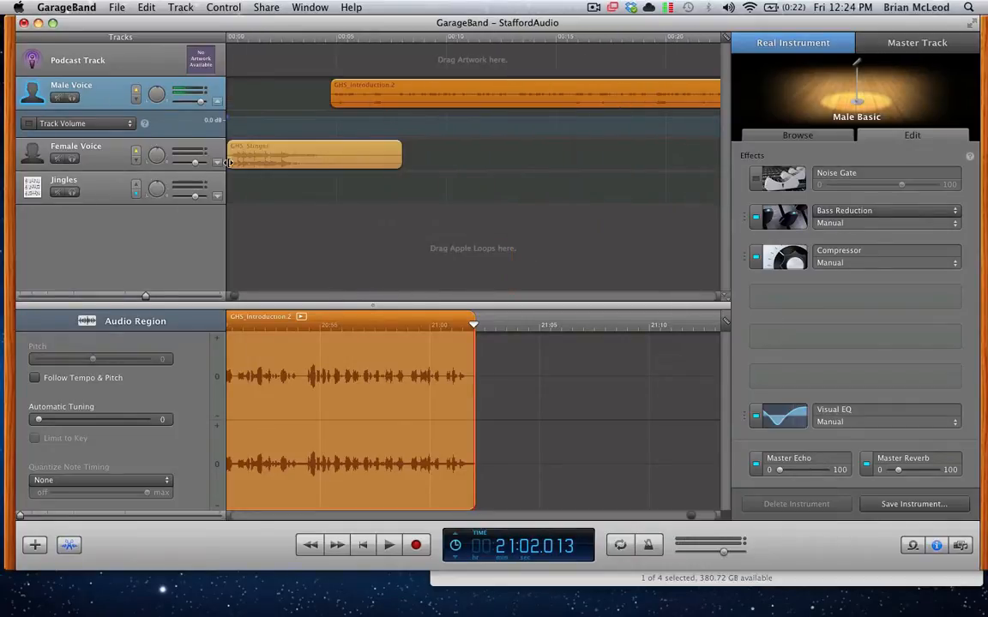
click(313, 163)
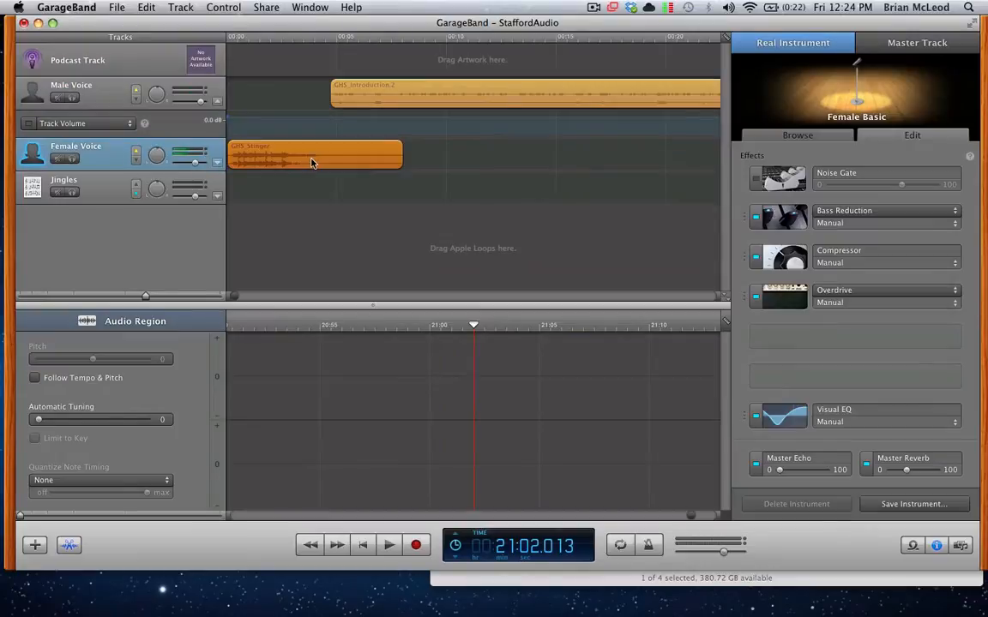
drag(313, 163, 745, 157)
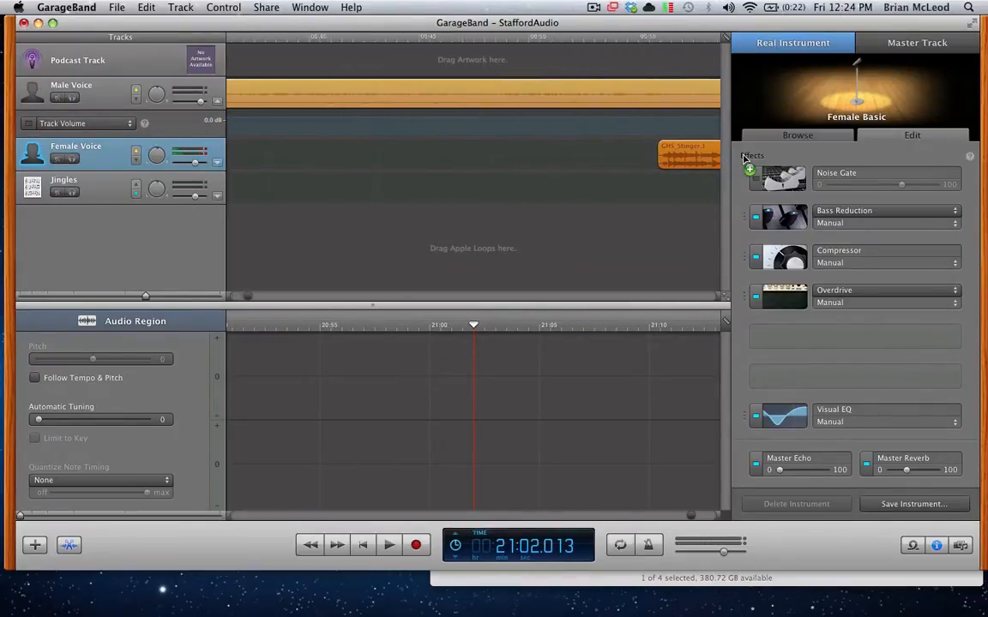
drag(745, 157, 791, 157)
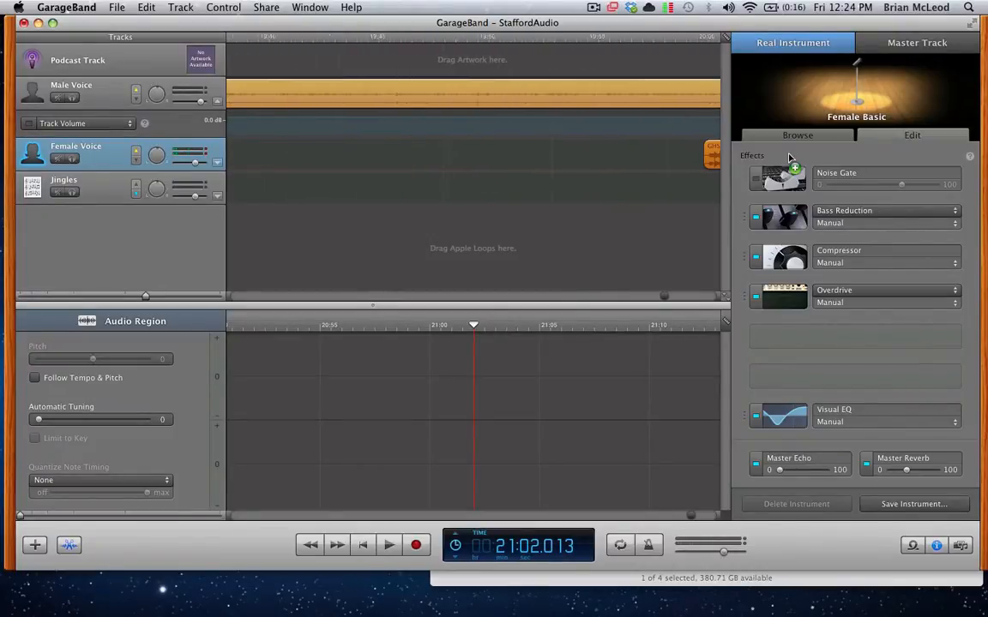
drag(789, 157, 618, 172)
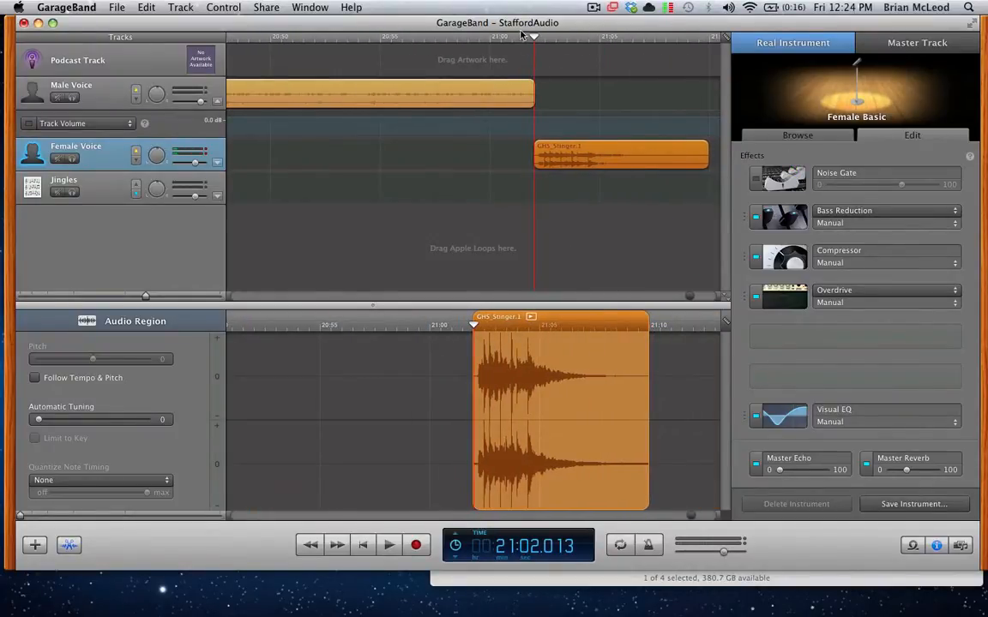
drag(536, 39, 488, 39)
drag(634, 158, 623, 158)
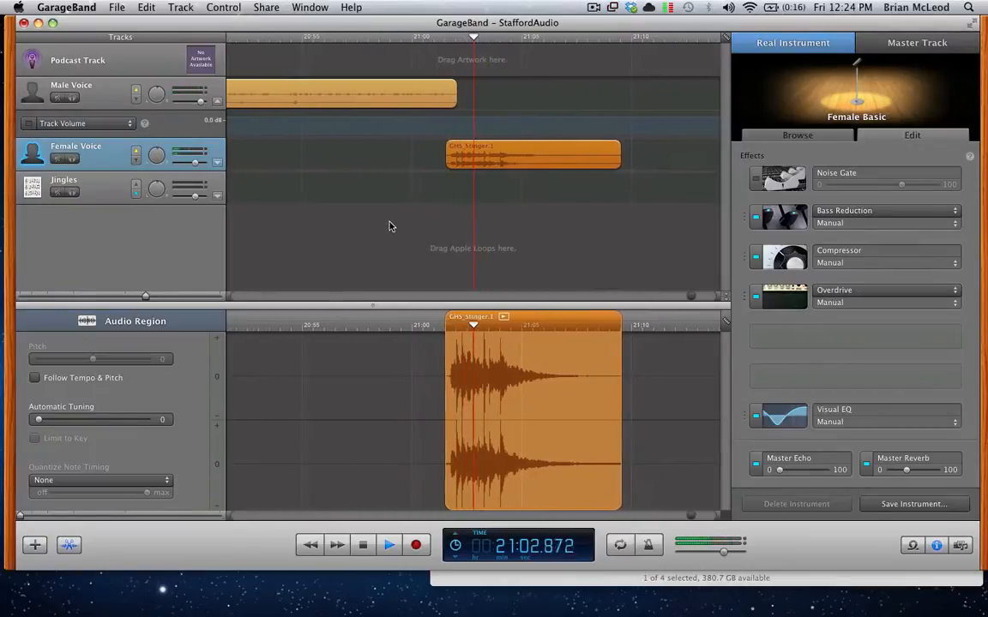
Replay the transition from the introduction's end into the closing stinger, starting around 21:00, to check the overlap.
key(space)
click(361, 35)
key(space)
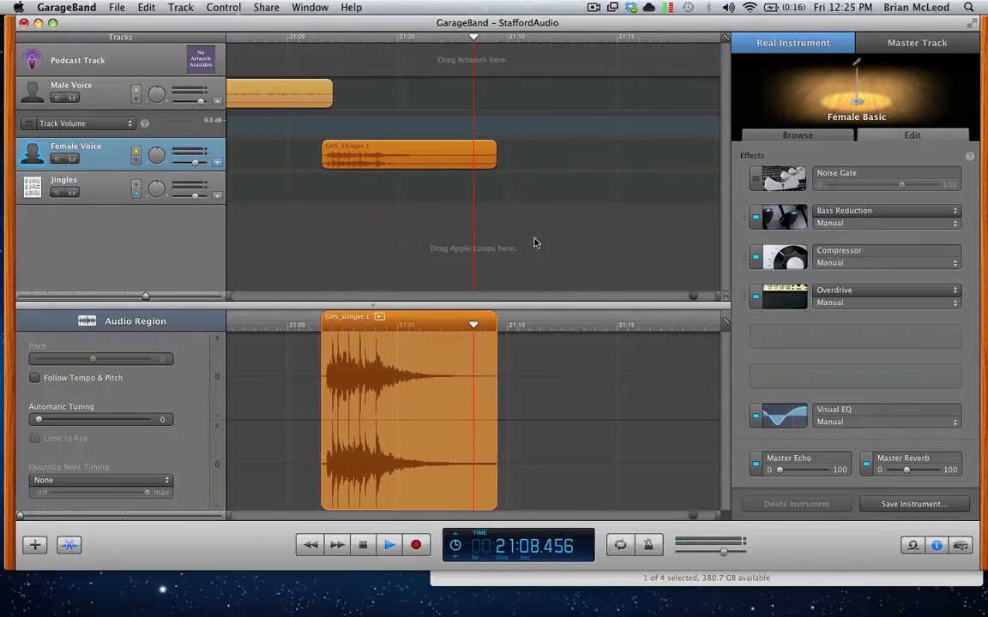
key(space)
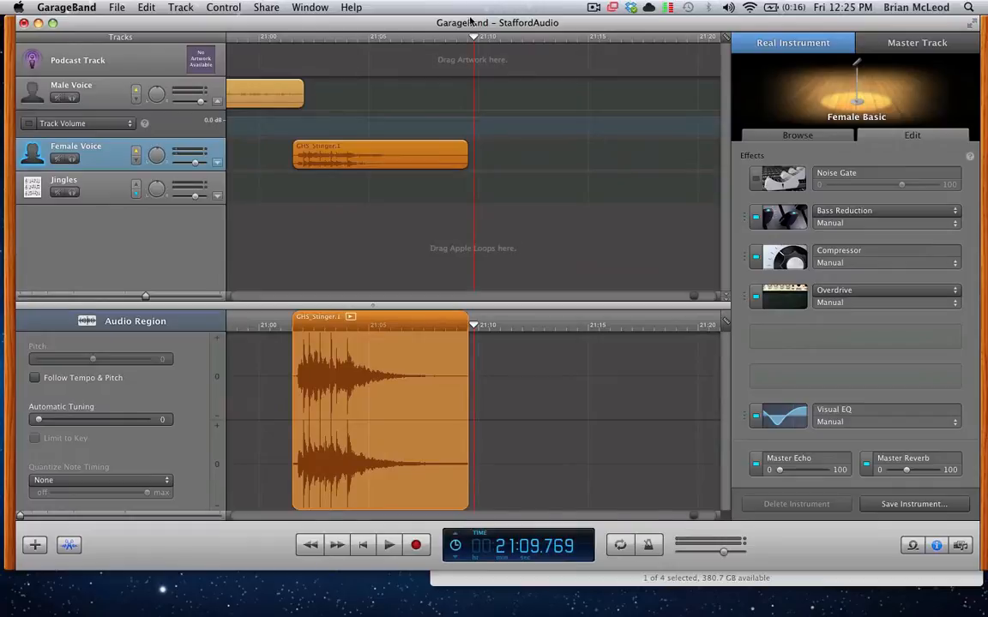
drag(474, 37, 479, 38)
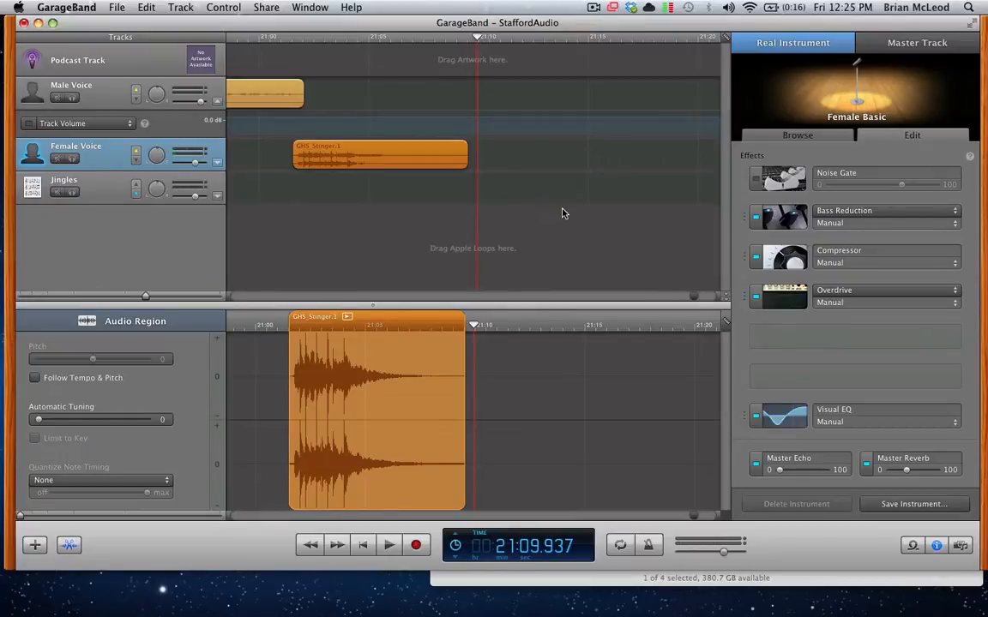
drag(480, 37, 274, 69)
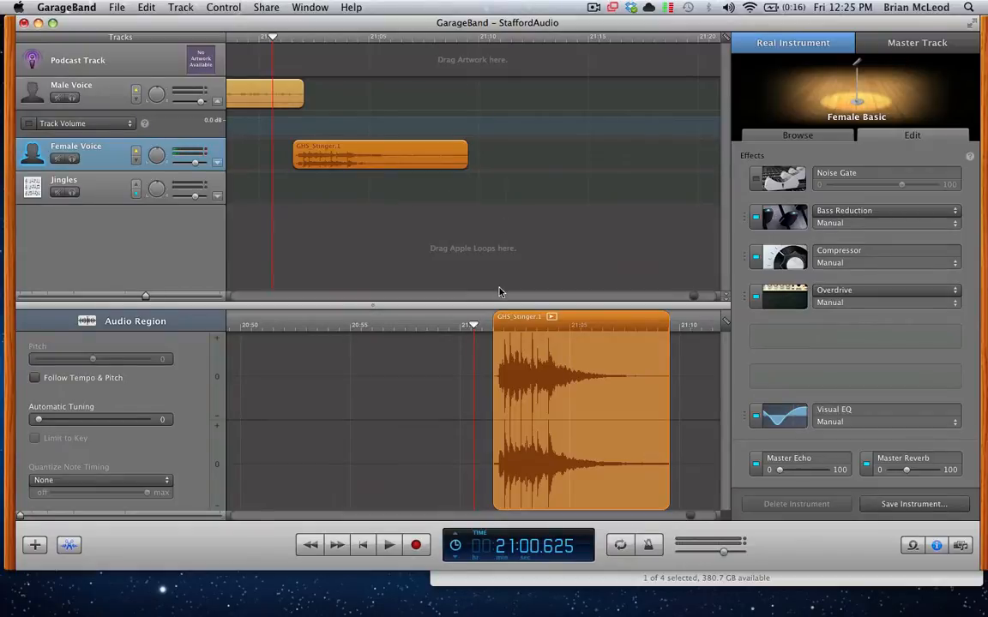
key(space)
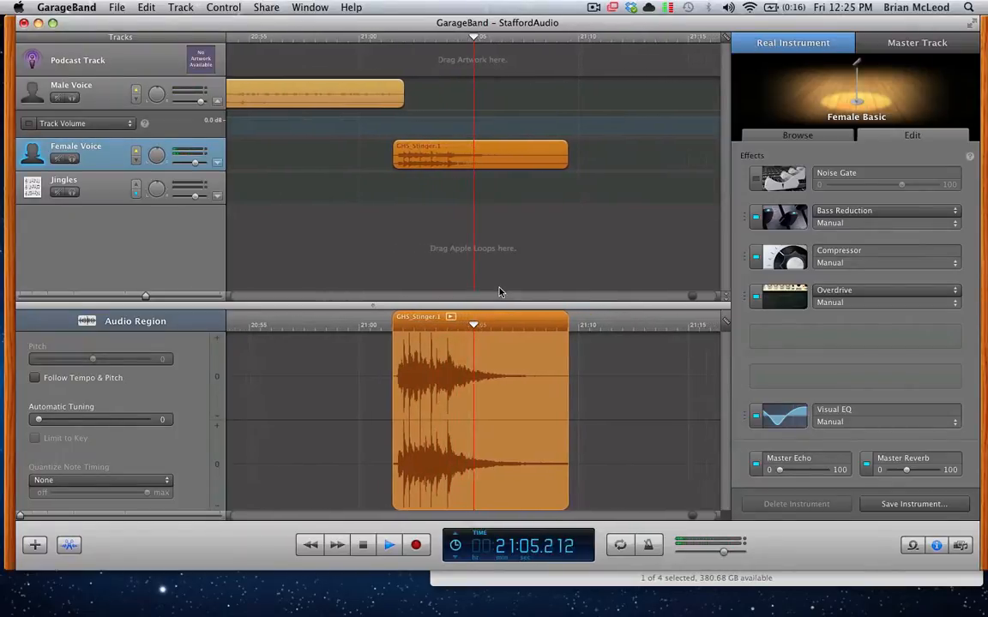
key(space)
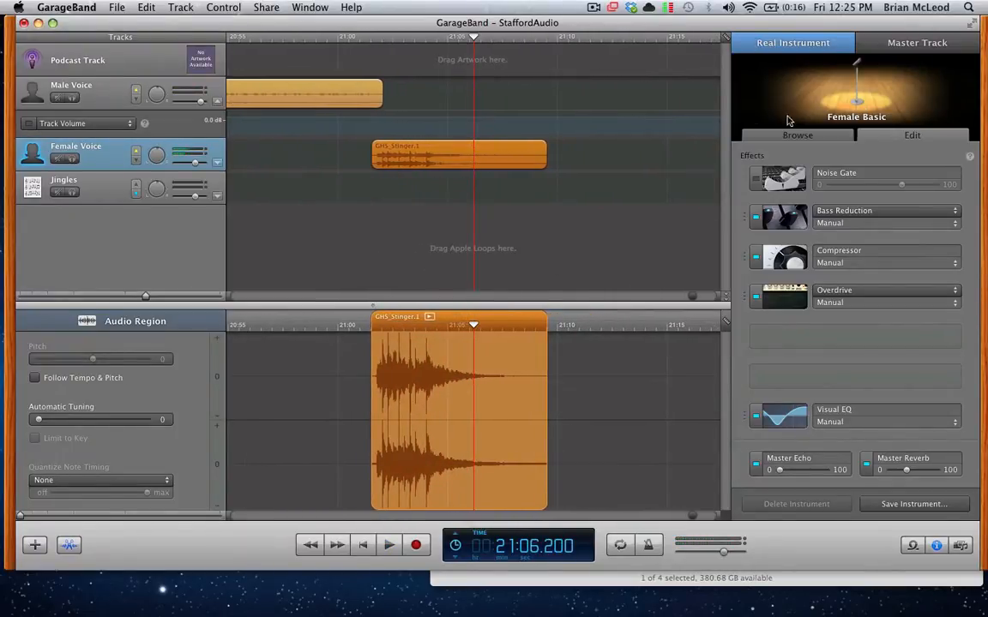
Set the master track's Compressor effect to the Pop Sparkle preset.
click(937, 45)
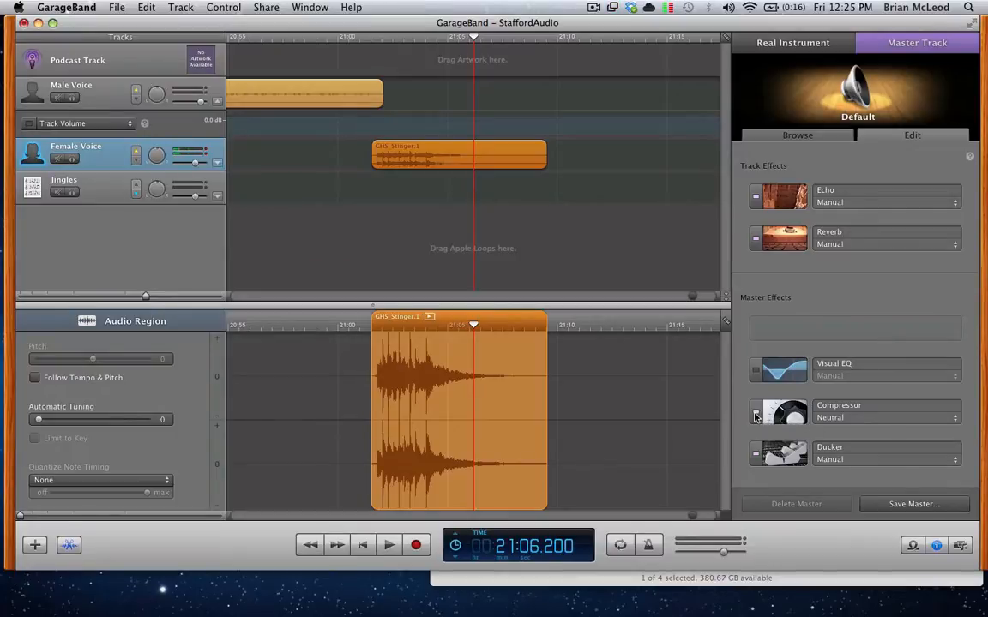
click(861, 417)
mouse_move(861, 612)
mouse_move(866, 614)
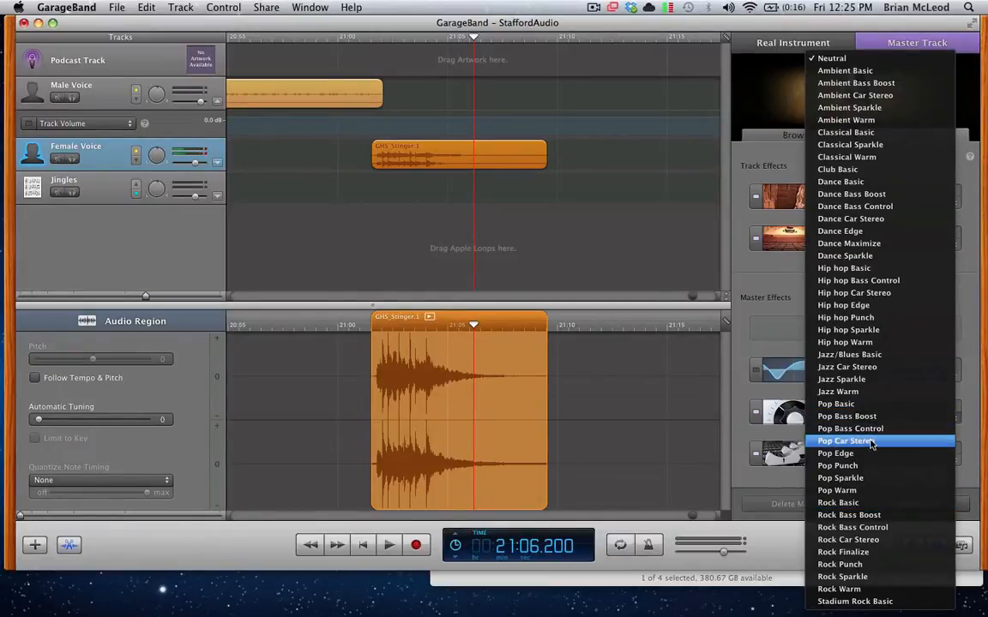
click(872, 479)
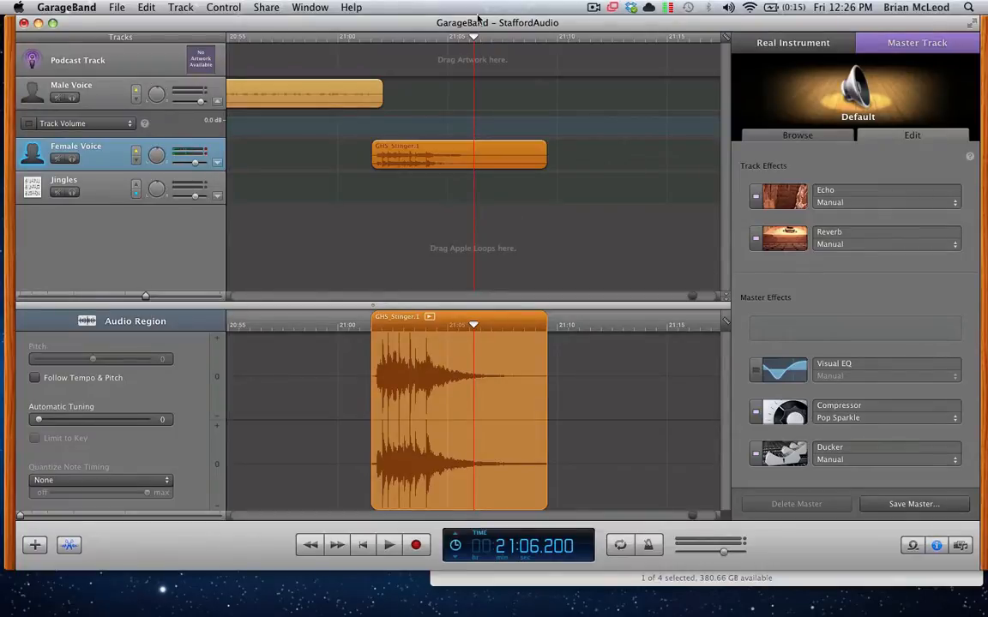
Play the closing transition from about 20:55, switching the master Compressor off and back on to compare the sound.
drag(474, 42, 243, 62)
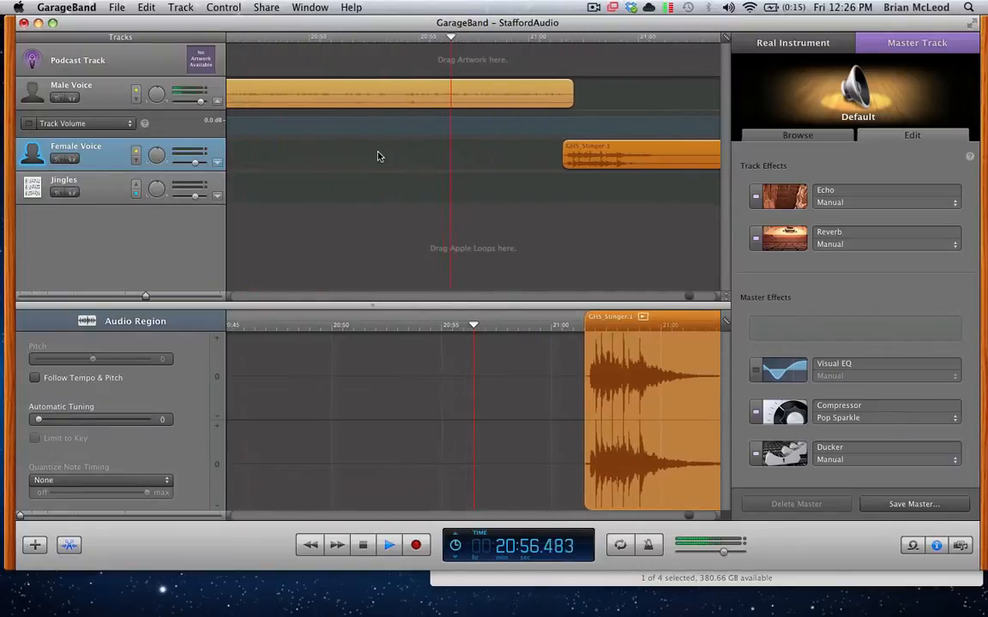
click(756, 415)
click(757, 415)
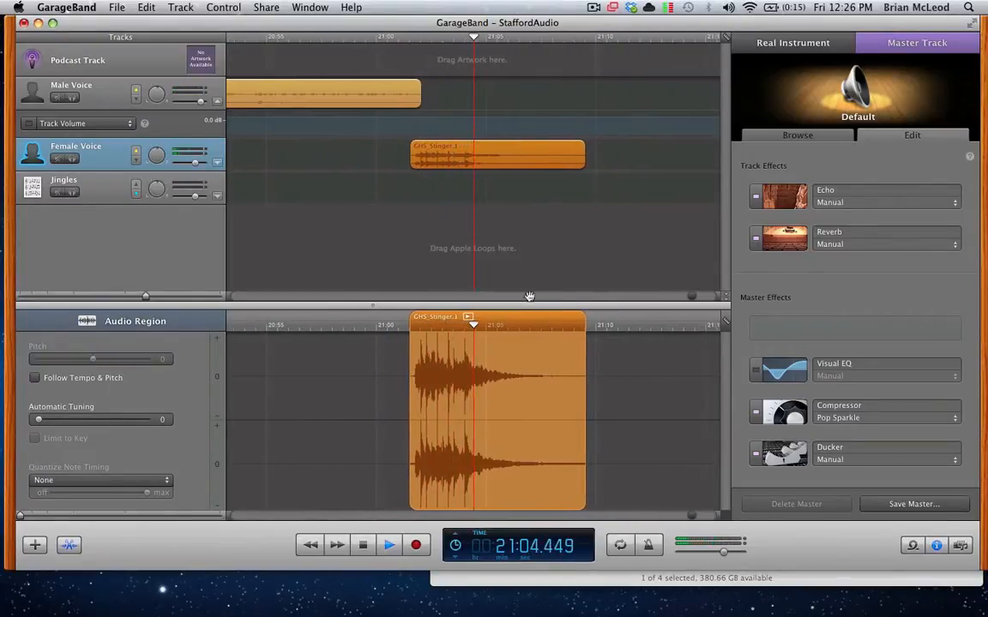
key(space)
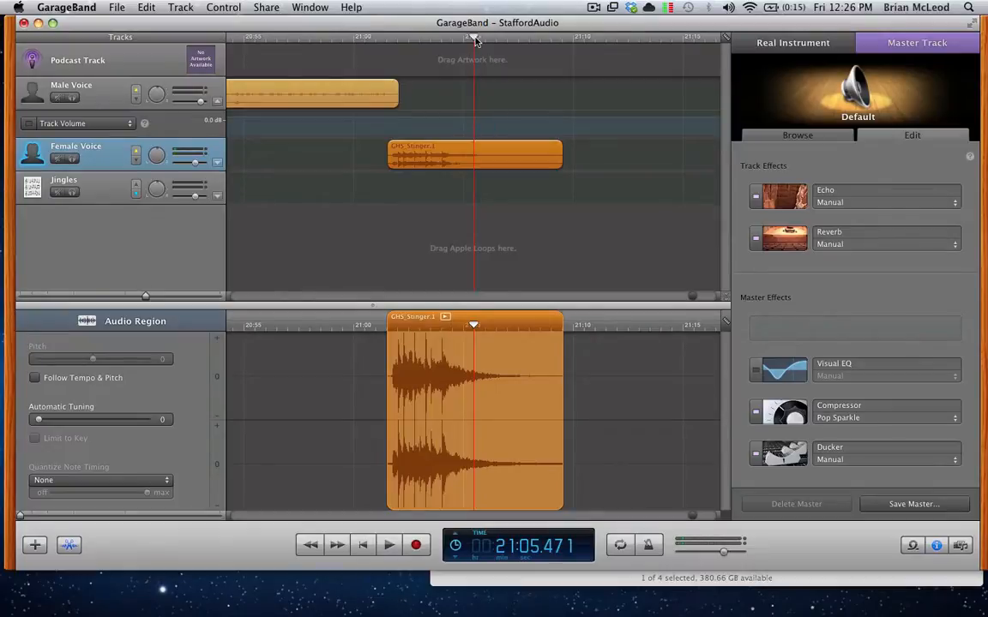
Raise the Male Voice track volume to 4.8 dB and listen to several passages of the introduction between about 19:27 and 20:07.
drag(475, 37, 53, 66)
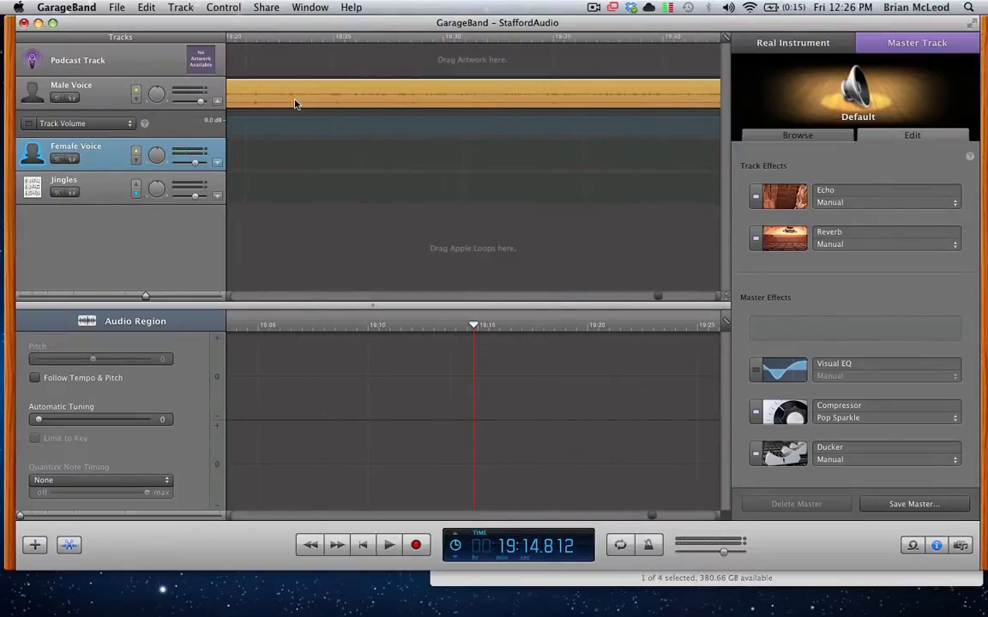
click(324, 93)
mouse_move(200, 105)
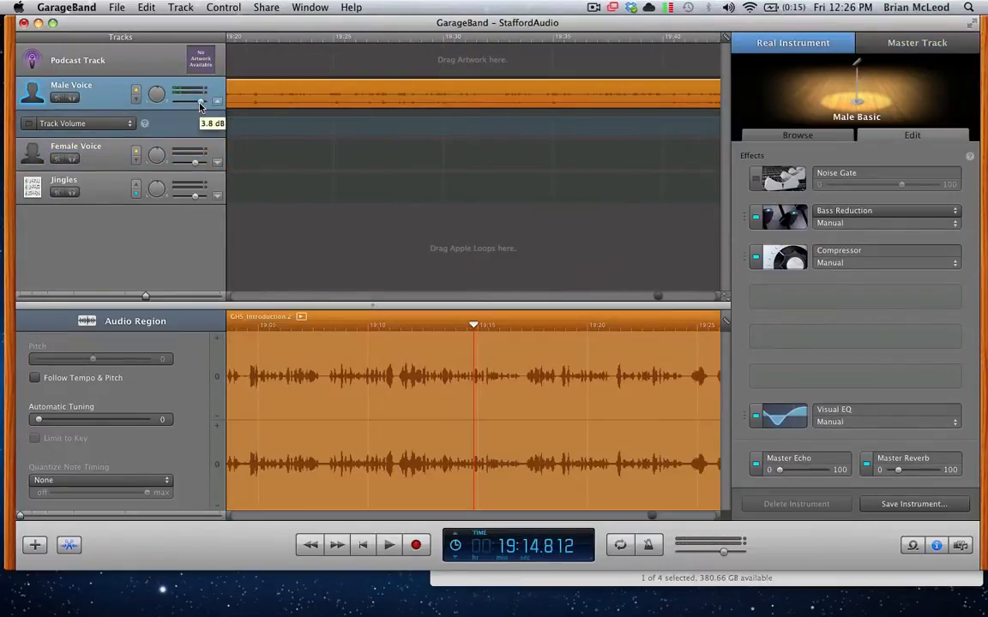
drag(200, 104, 202, 104)
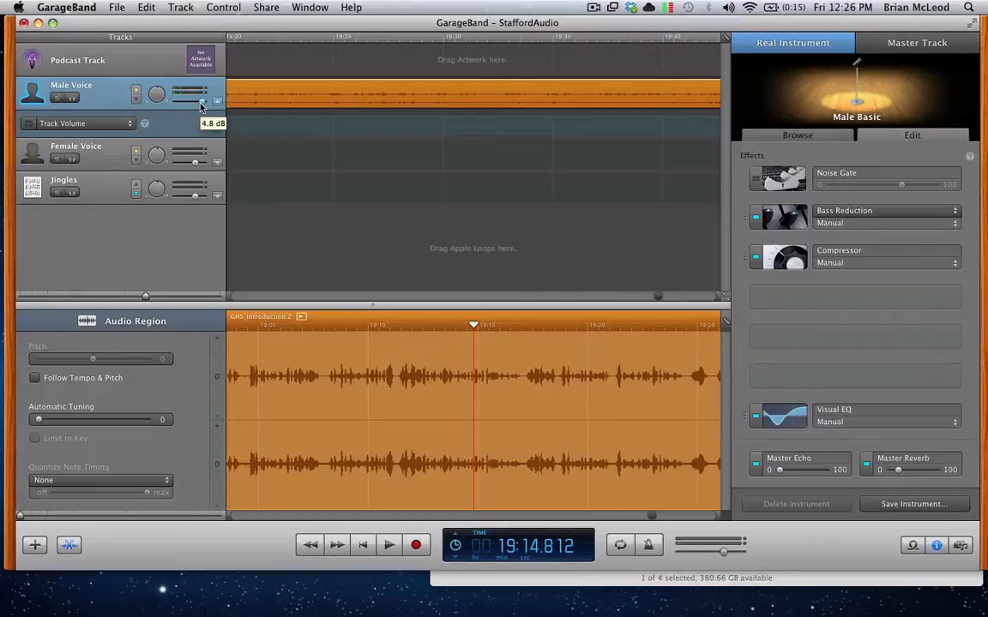
click(387, 37)
key(space)
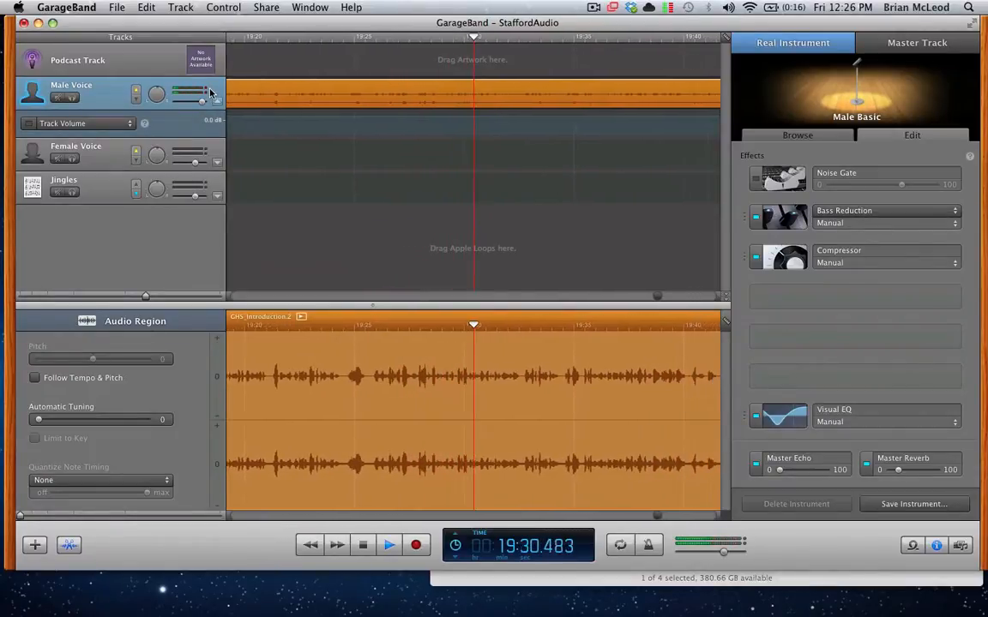
scroll(581, 228, right, 4)
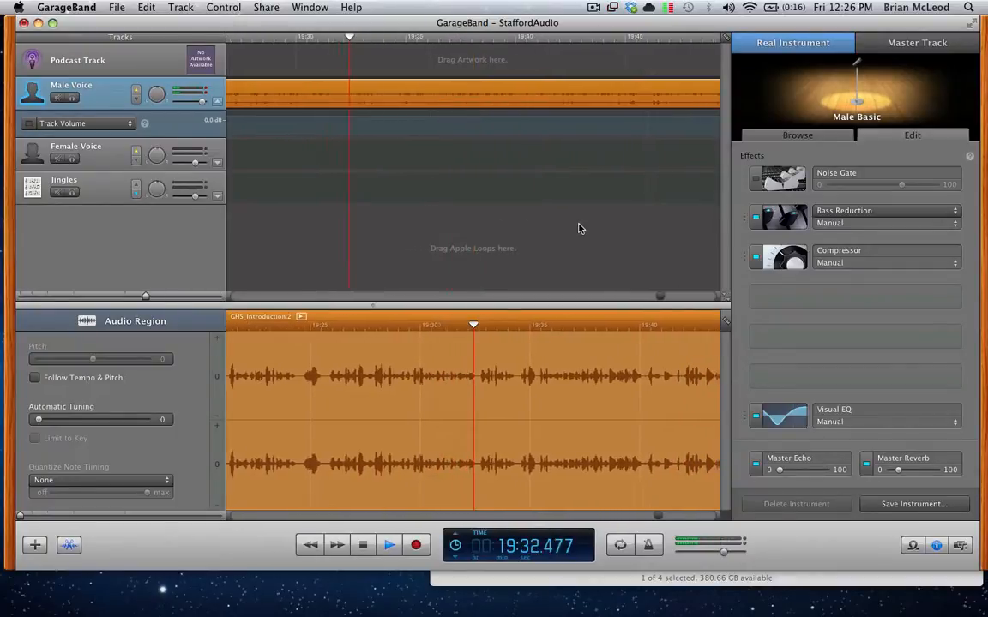
click(626, 37)
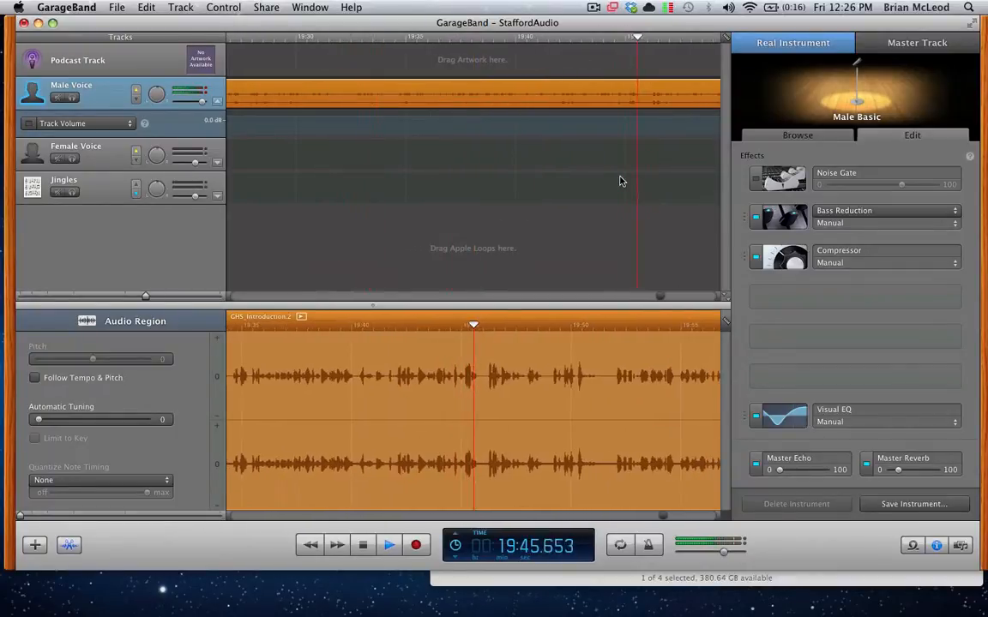
click(656, 38)
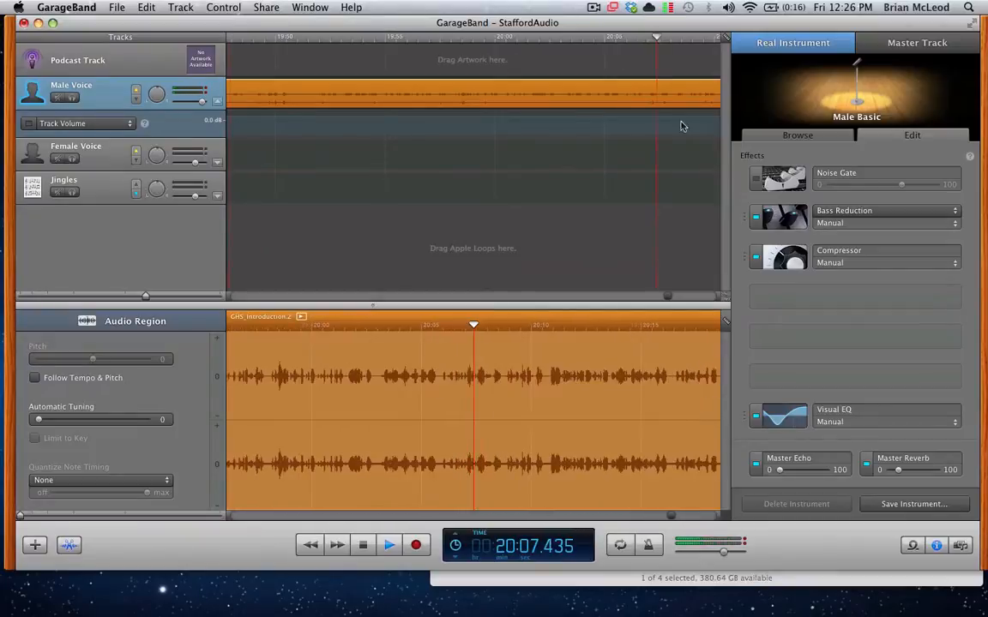
Turn off Bass Reduction on the Male Voice track and disable Echo and Reverb on the master track, then stop playback.
click(756, 219)
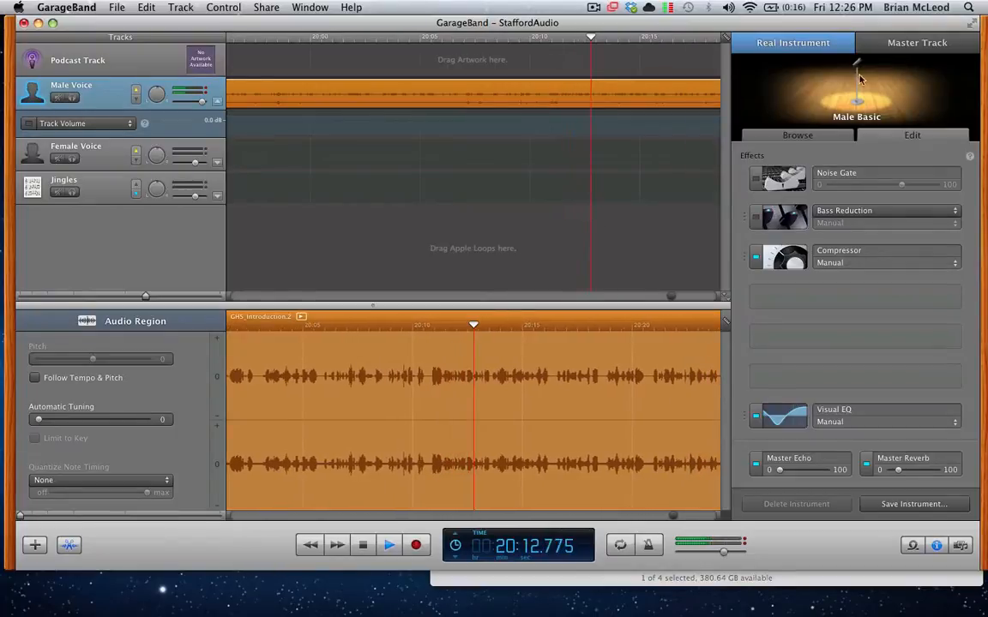
click(904, 42)
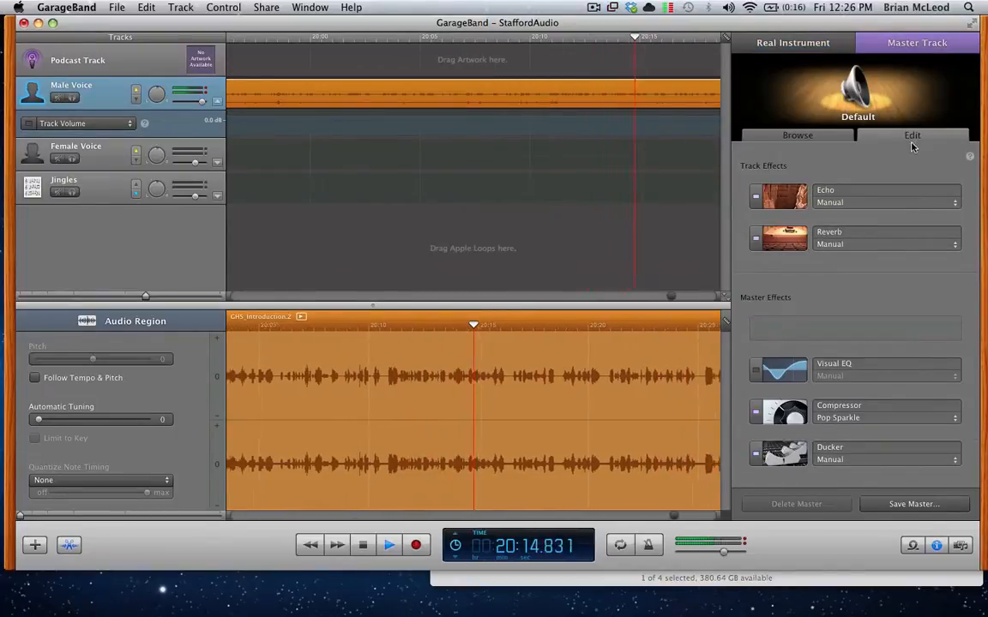
click(756, 197)
click(757, 240)
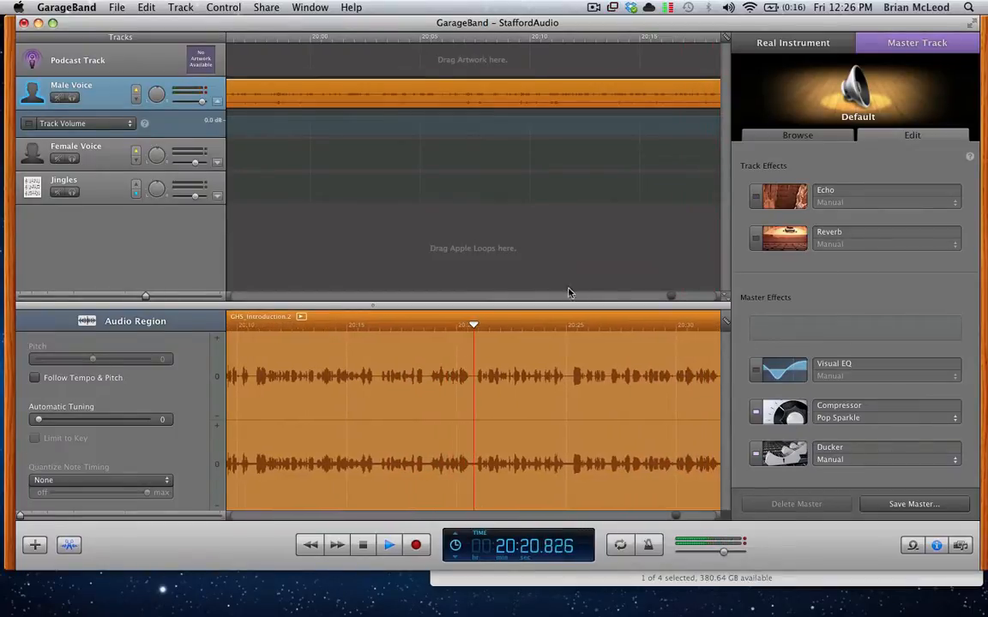
key(space)
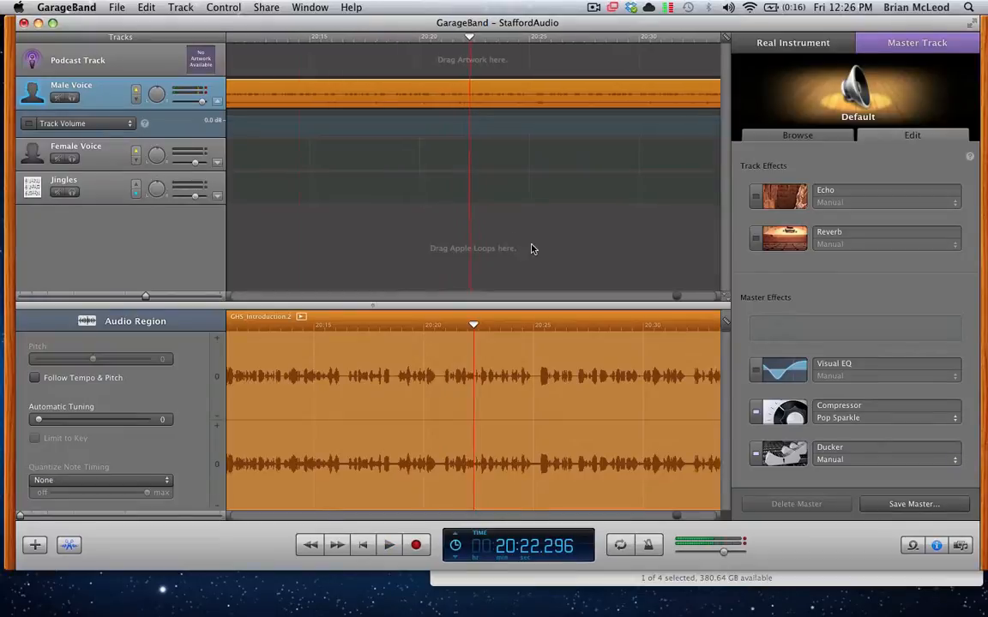
Play the introduction's last seconds into the closing stinger from about 20:58 to check the adjusted sound.
scroll(530, 249, right, 10)
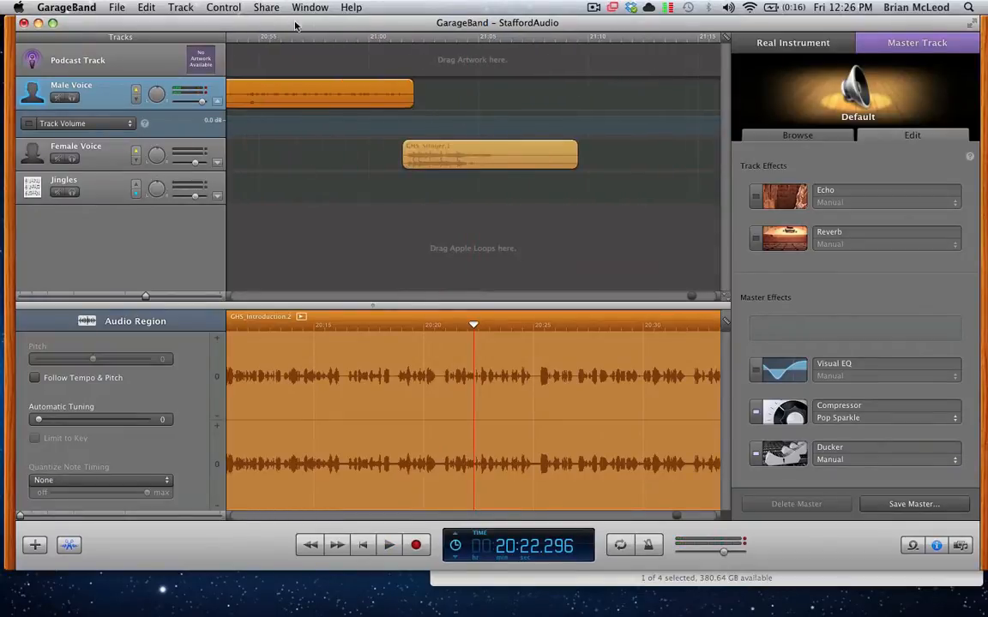
click(333, 38)
key(space)
scroll(403, 175, left, 3)
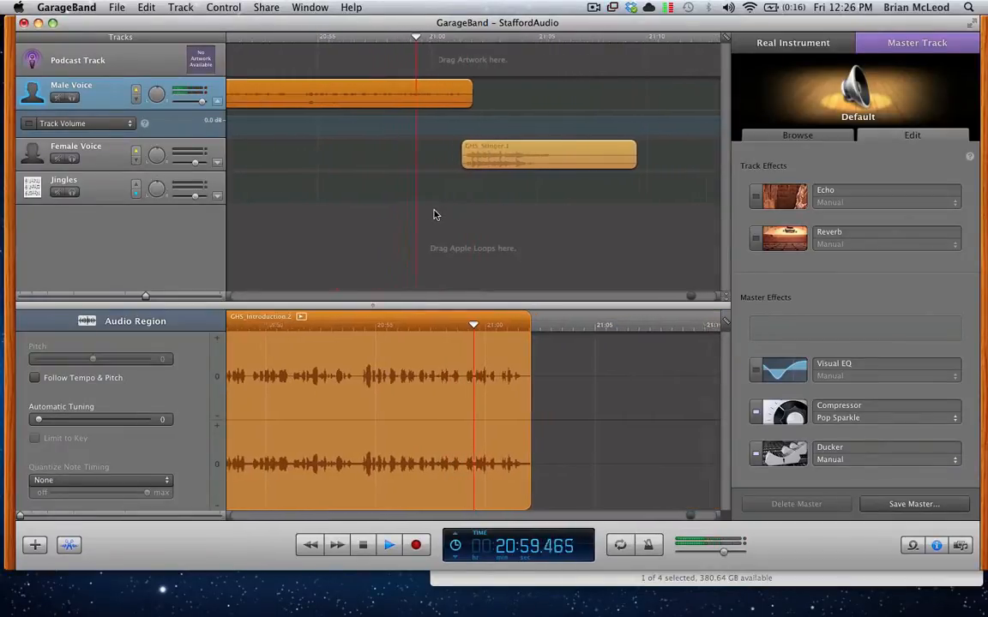
scroll(435, 214, left, 2)
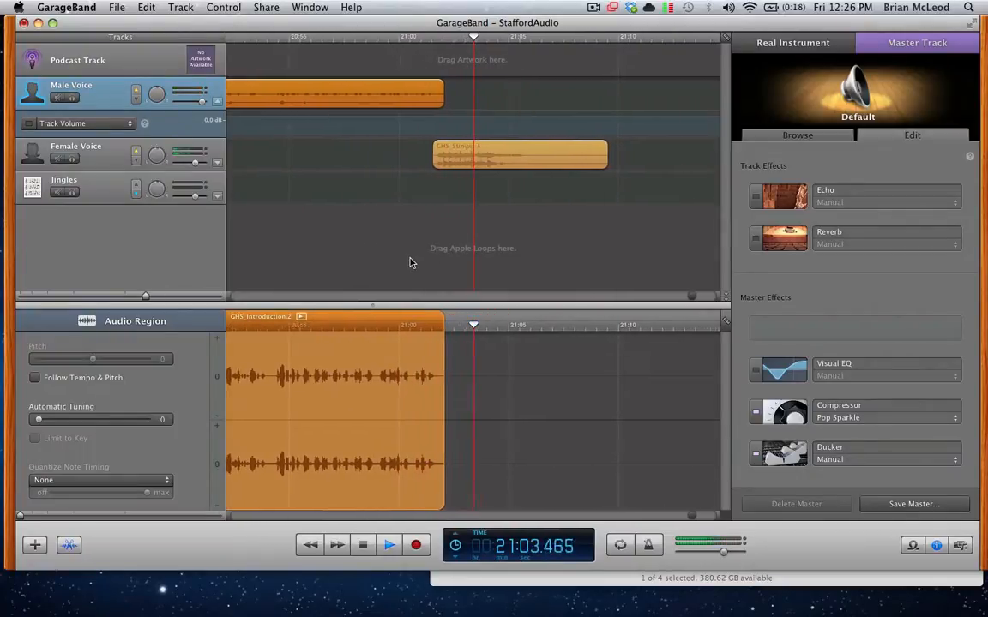
click(363, 545)
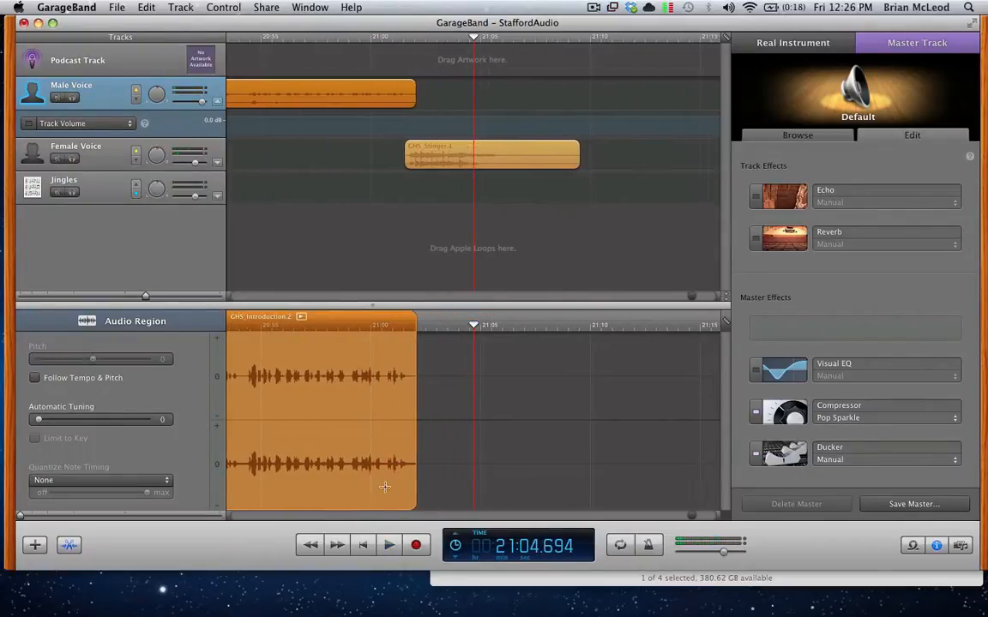
Play the opening stinger and introduction from the project's beginning, and return the playhead to the start.
click(364, 546)
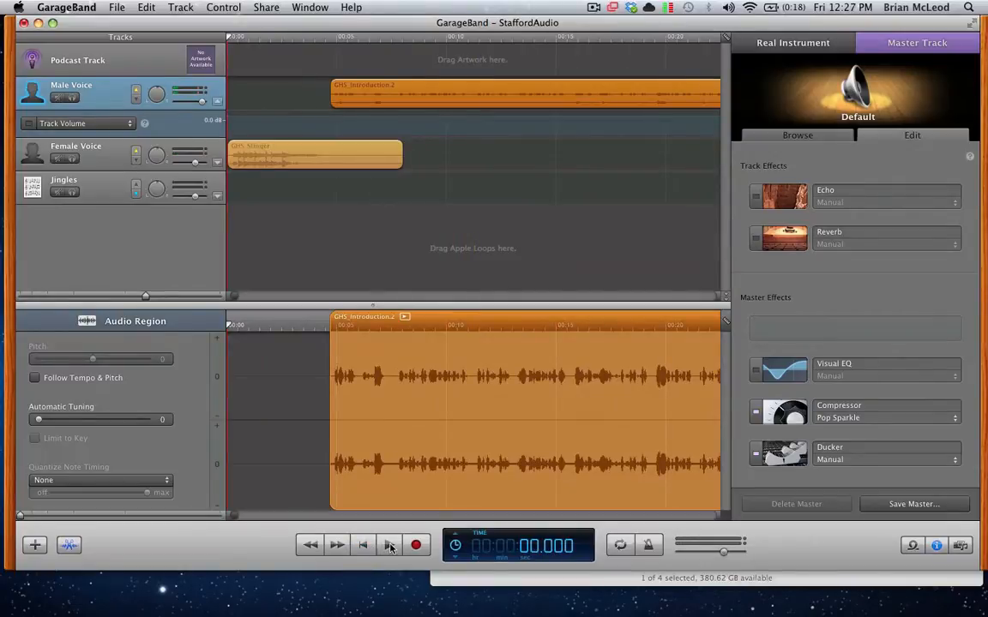
click(389, 546)
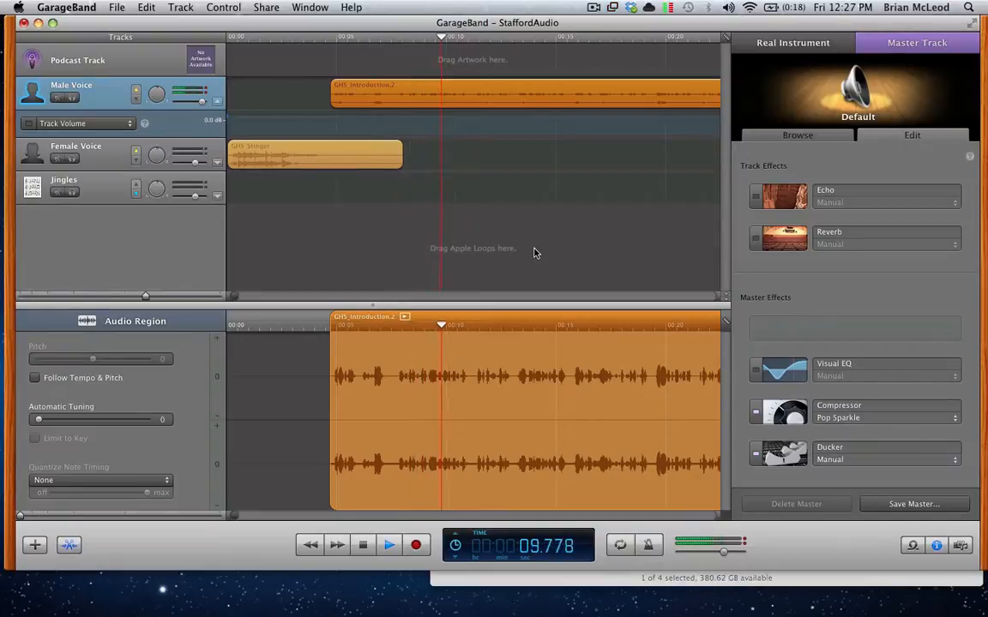
key(space)
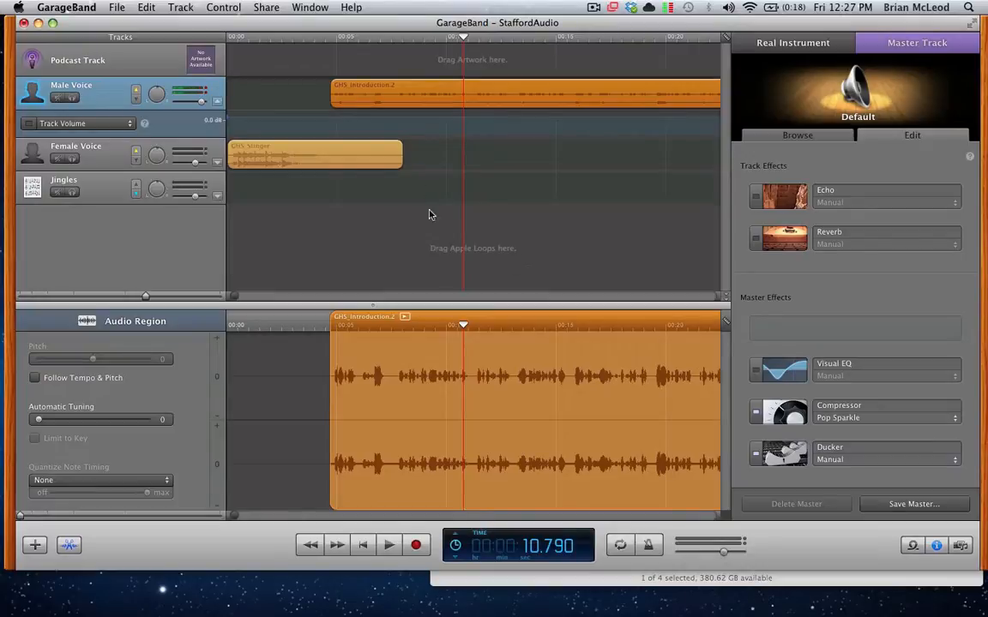
drag(463, 40, 295, 47)
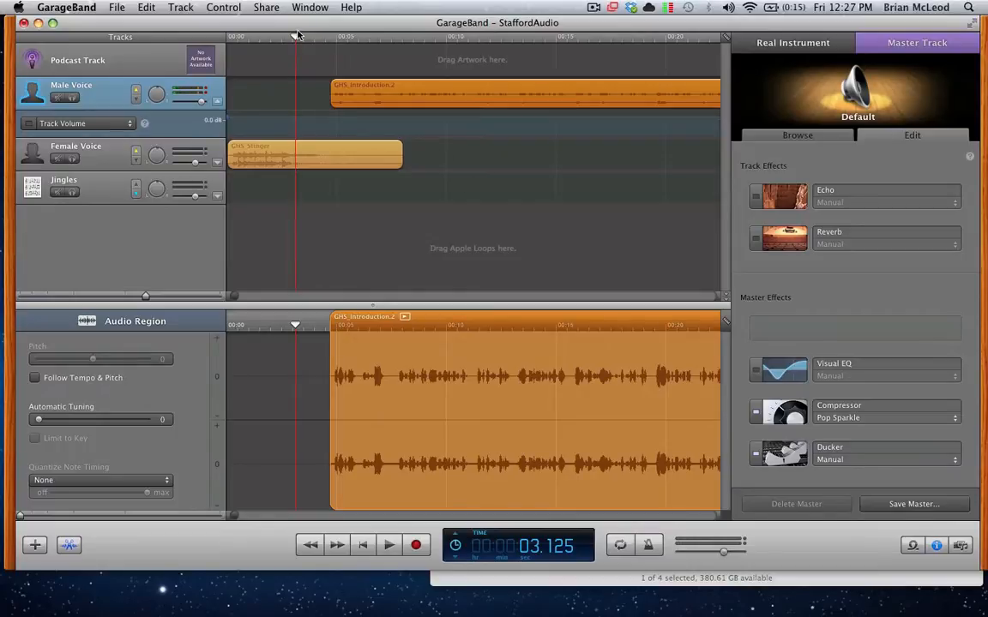
drag(297, 35, 222, 38)
Set up a podcast export to disk using the MP3 Encoder with the Higher Quality audio setting.
click(112, 6)
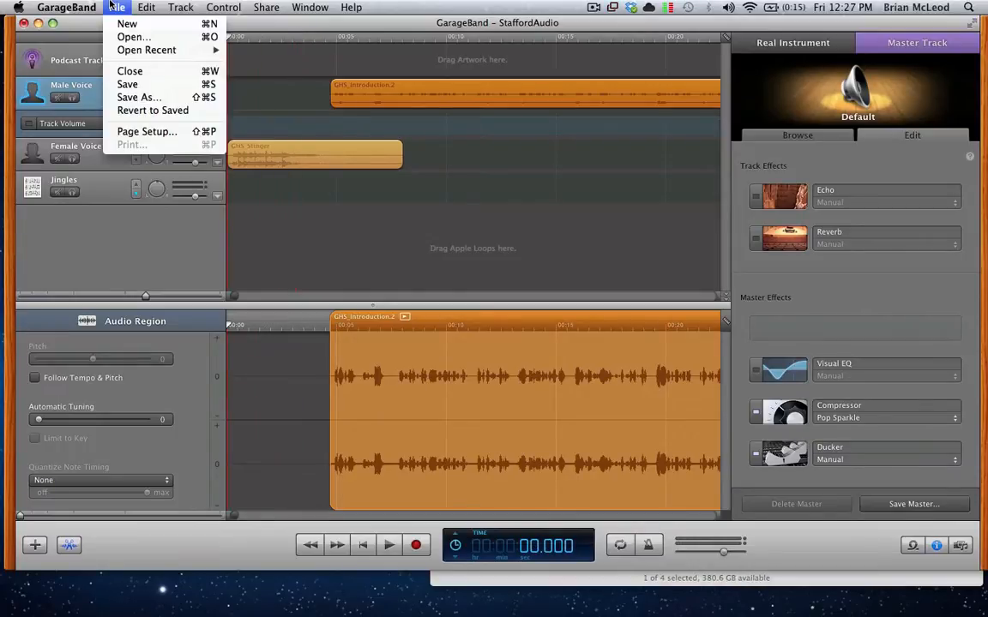
mouse_move(257, 6)
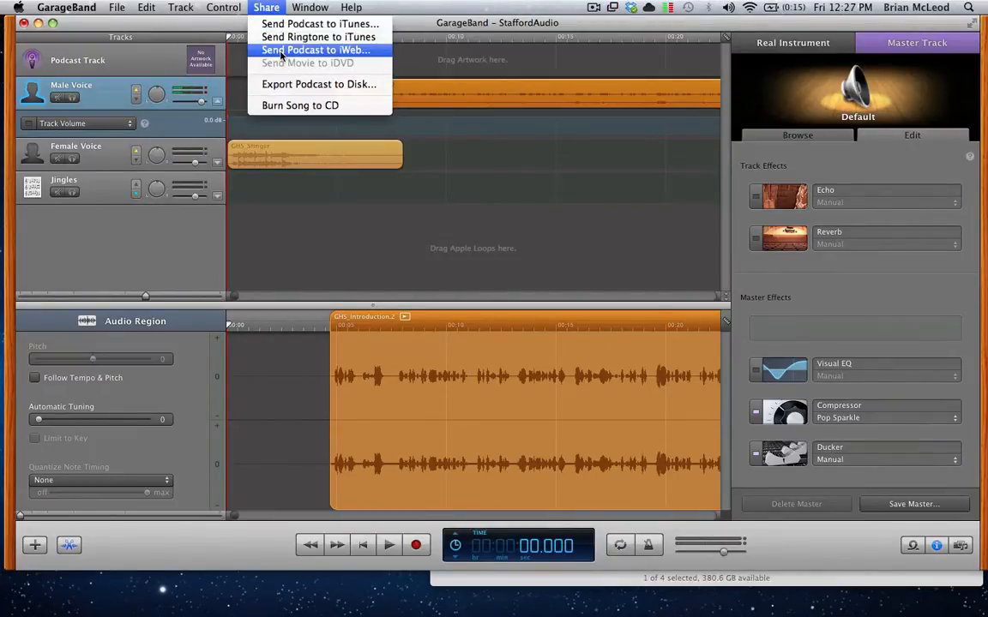
click(341, 84)
click(495, 77)
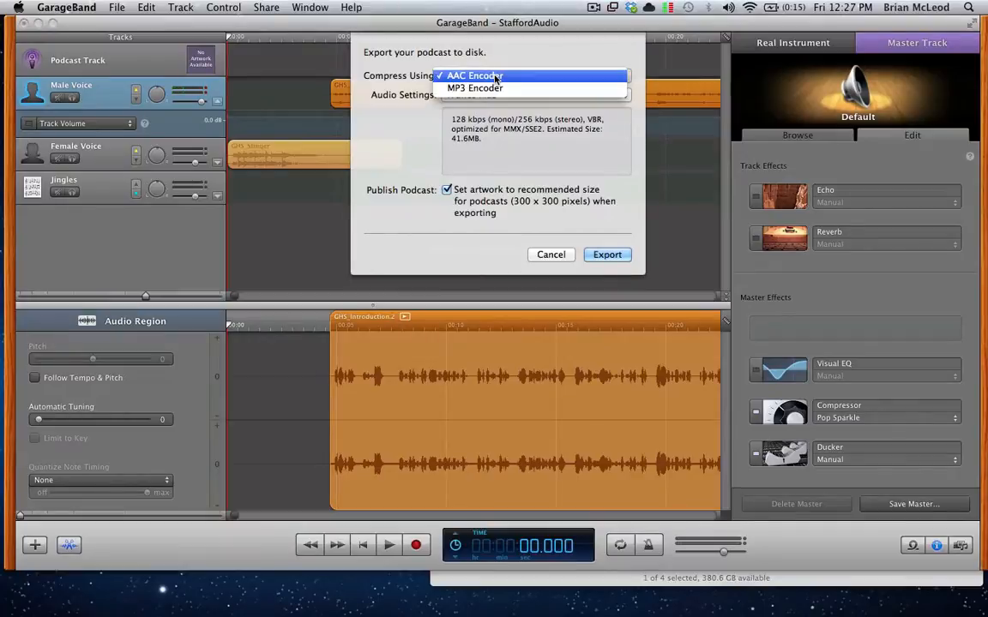
click(495, 78)
click(469, 79)
click(468, 87)
click(480, 94)
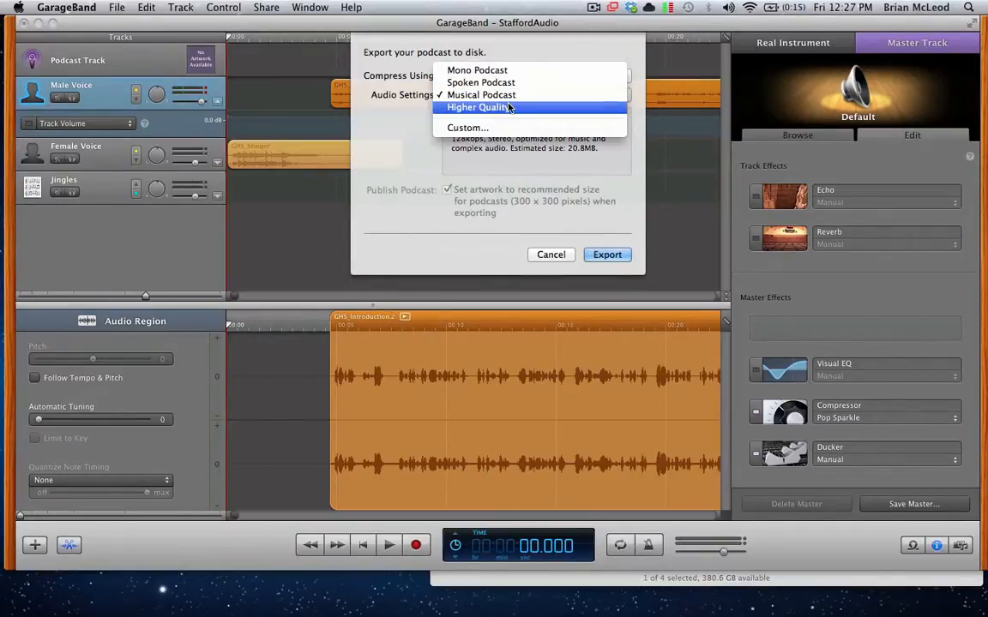
click(510, 108)
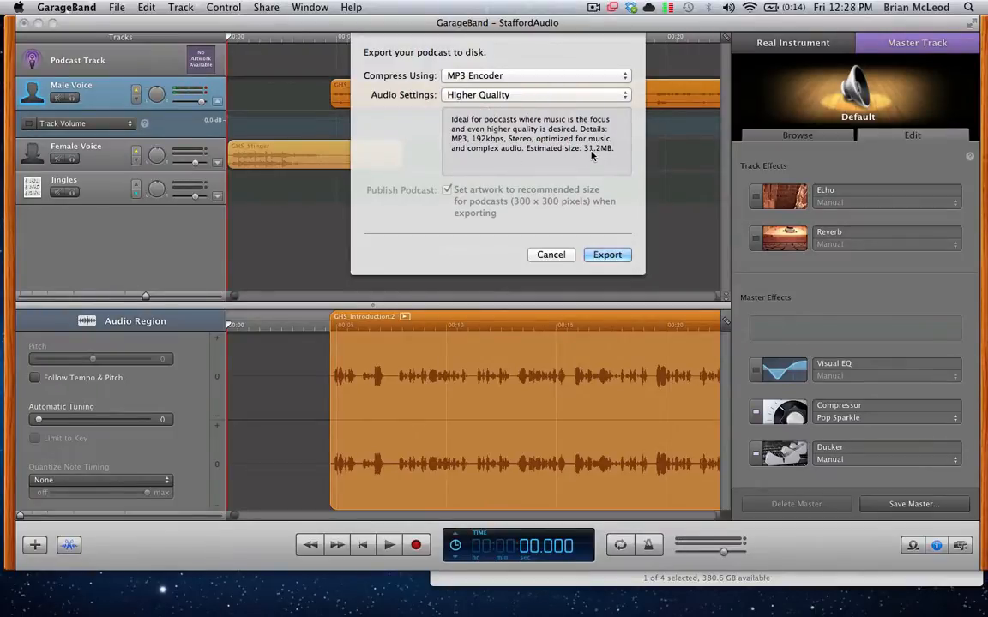
Try the Spoken Podcast audio setting to check its export details, and restore Higher Quality.
click(523, 96)
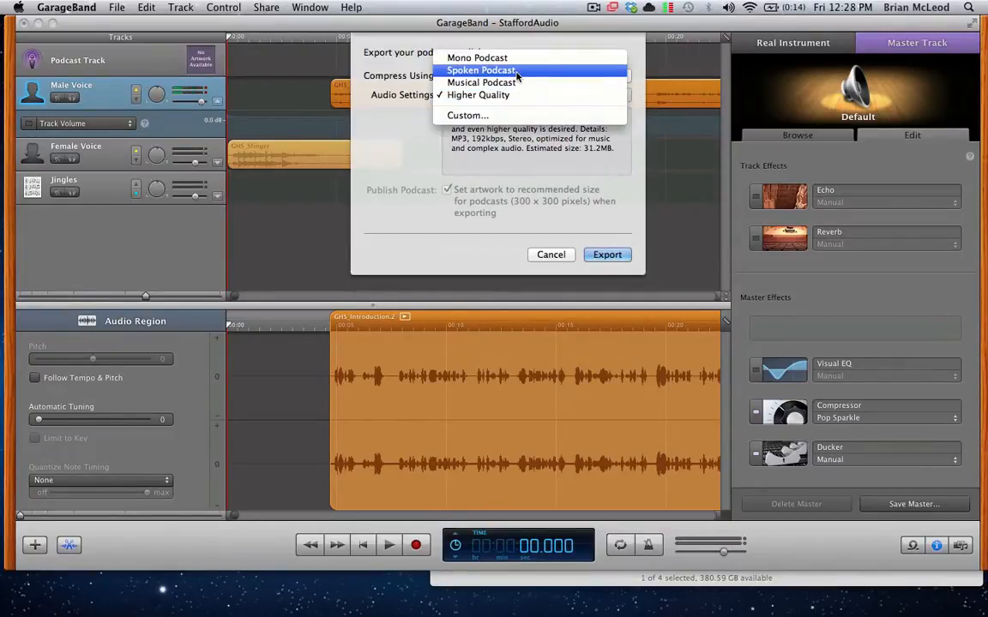
click(516, 74)
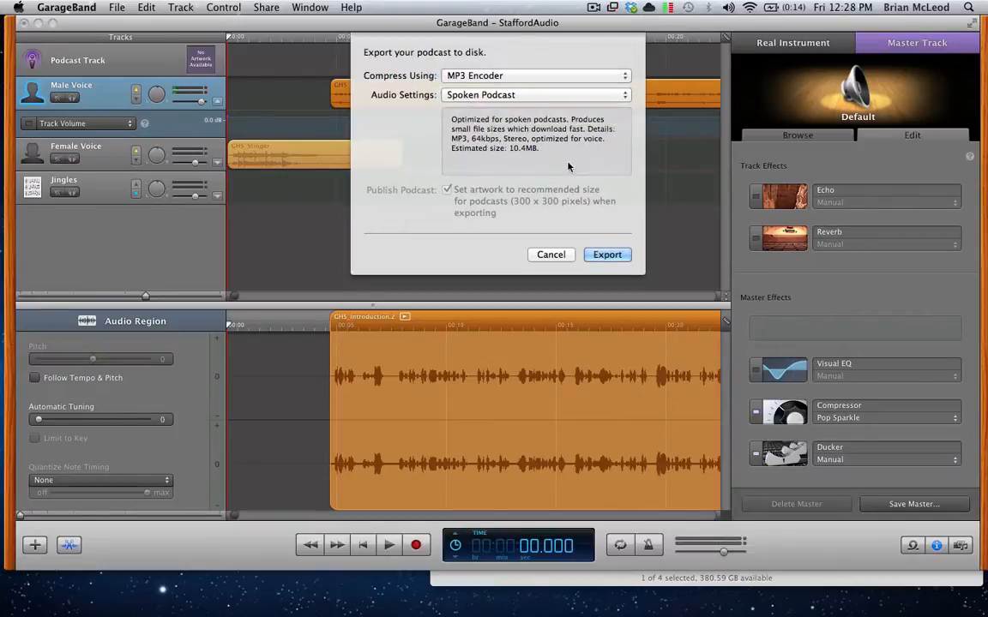
click(500, 95)
click(480, 119)
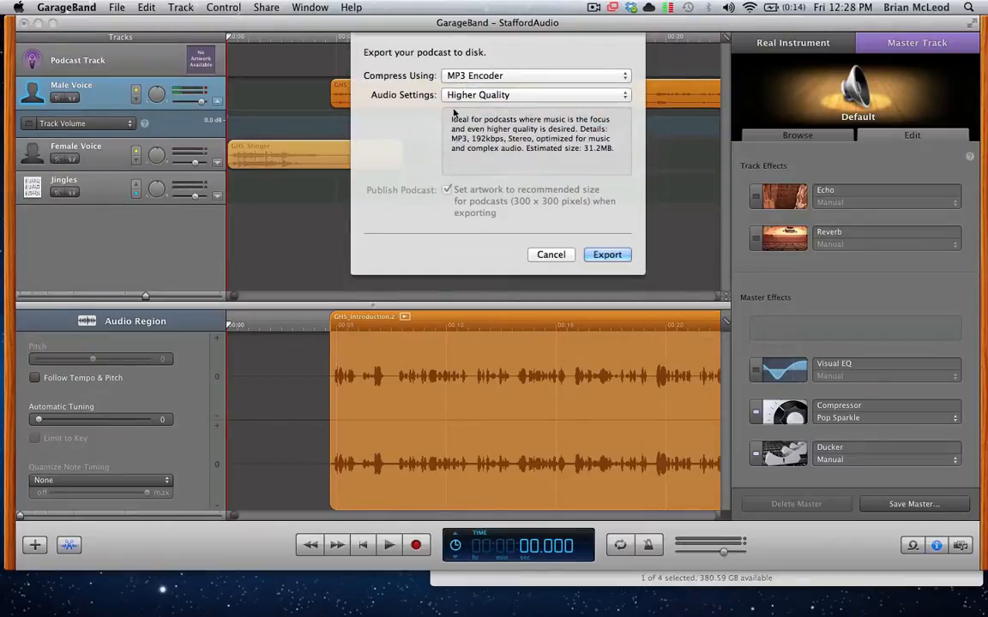
Export the audio-only podcast to the Desktop as StaffordAudio.mp3.
click(604, 254)
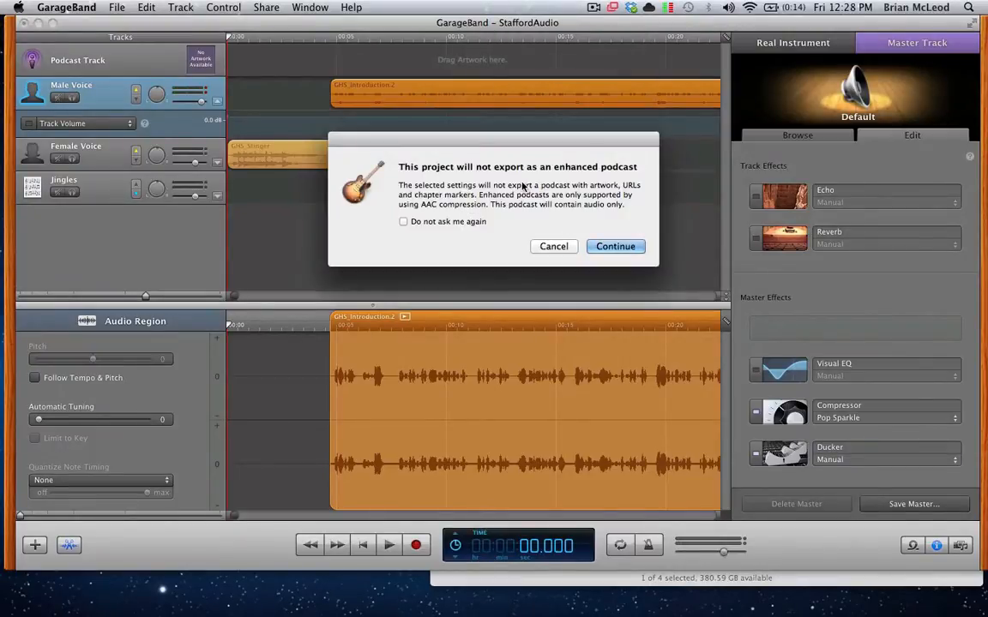
click(614, 246)
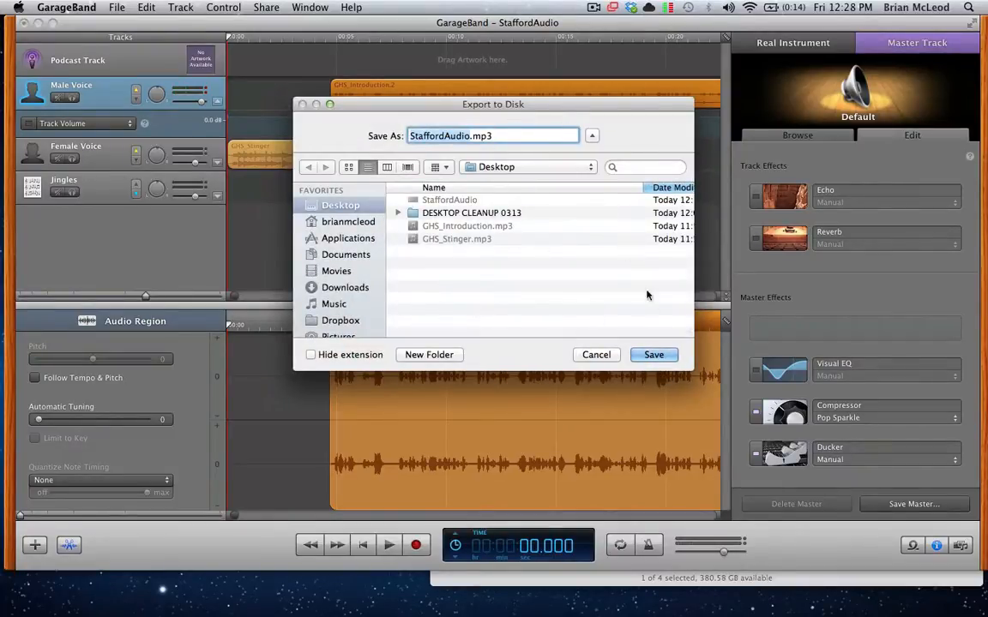
click(653, 354)
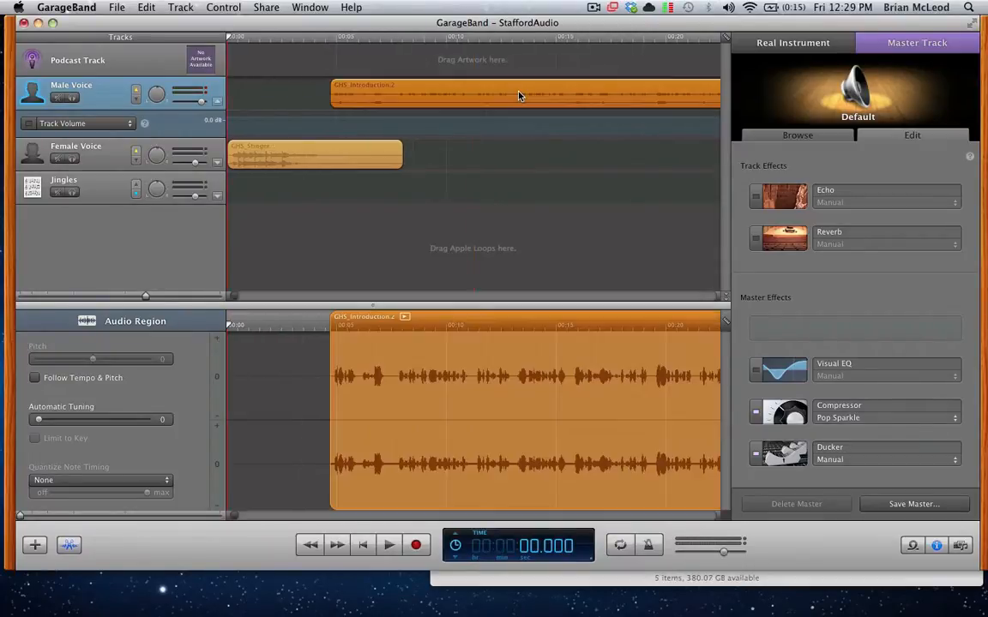
Set up a second podcast export to disk using the MP3 Encoder with the Mono Podcast audio setting.
click(265, 7)
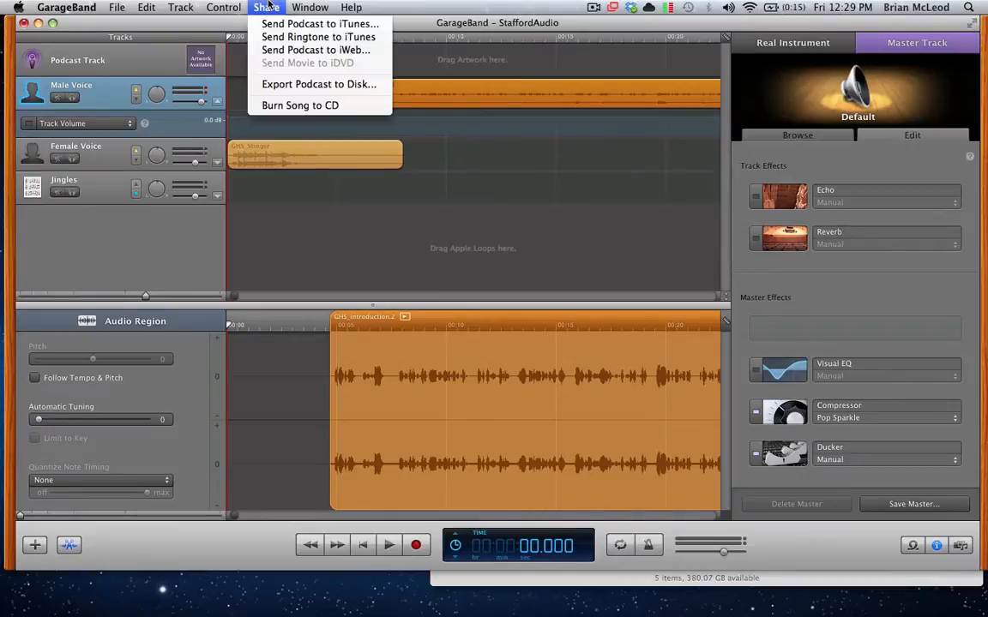
click(286, 86)
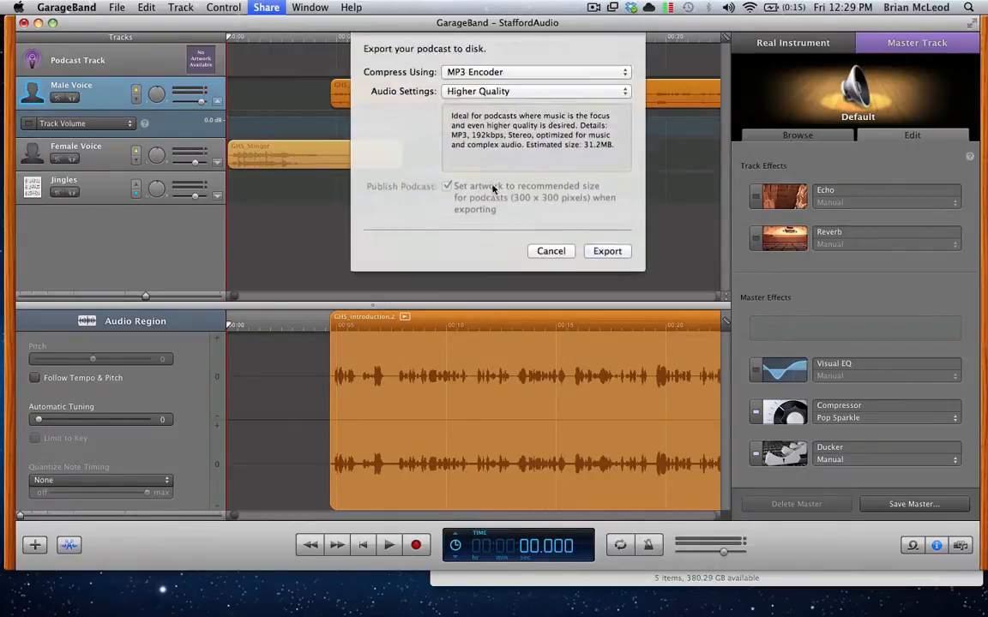
click(496, 94)
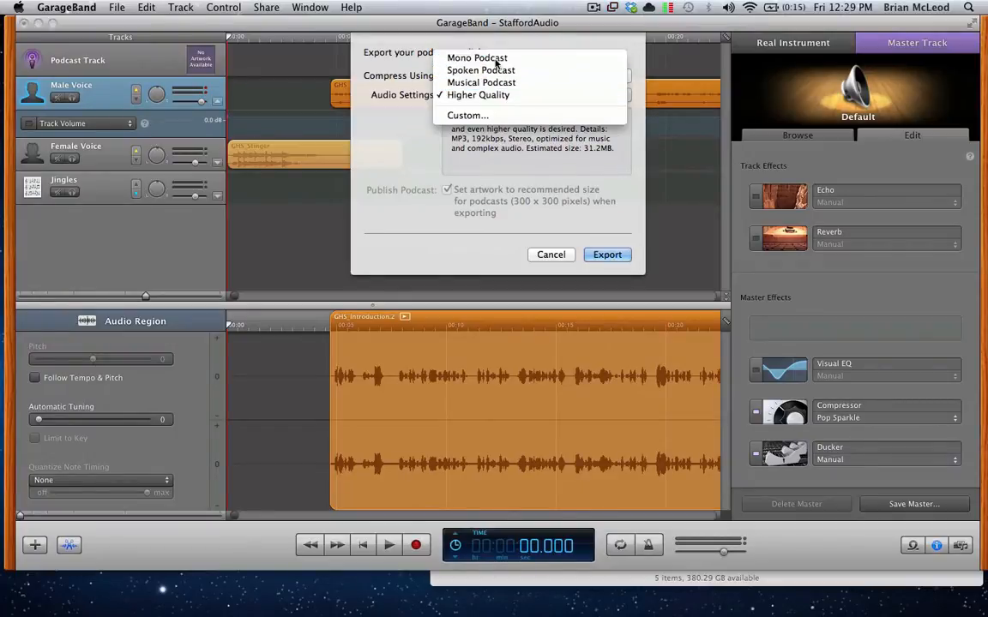
click(495, 58)
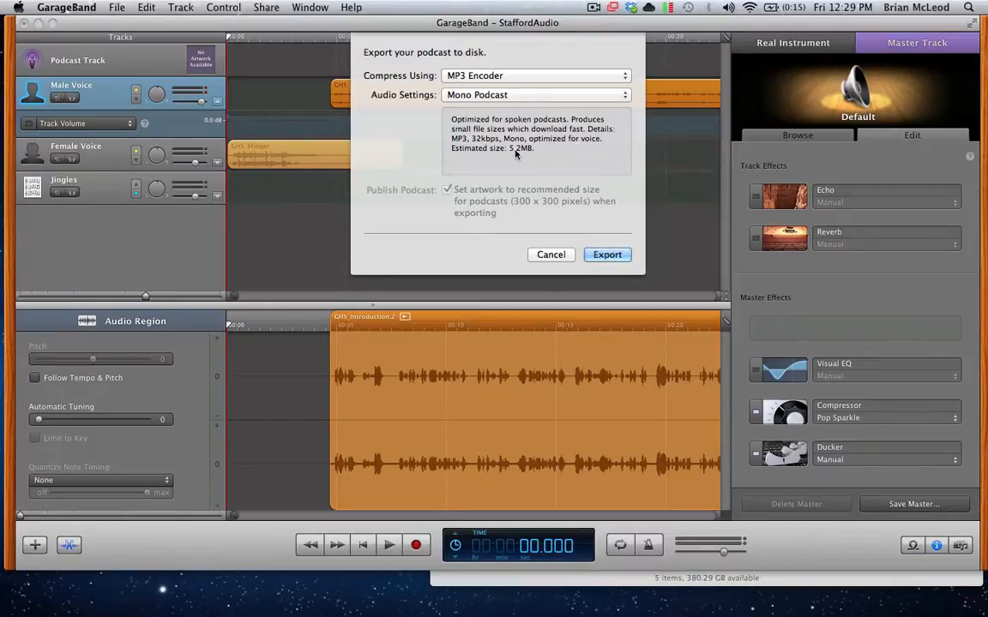
Export the mono version to the Desktop under the name StaffordAudio32k.mp3.
click(617, 256)
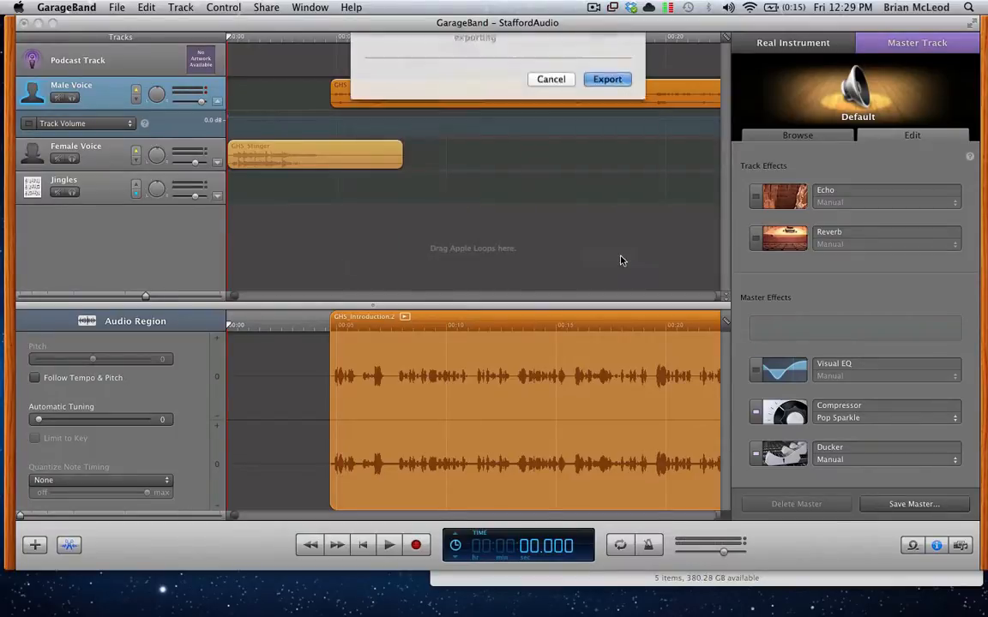
click(615, 253)
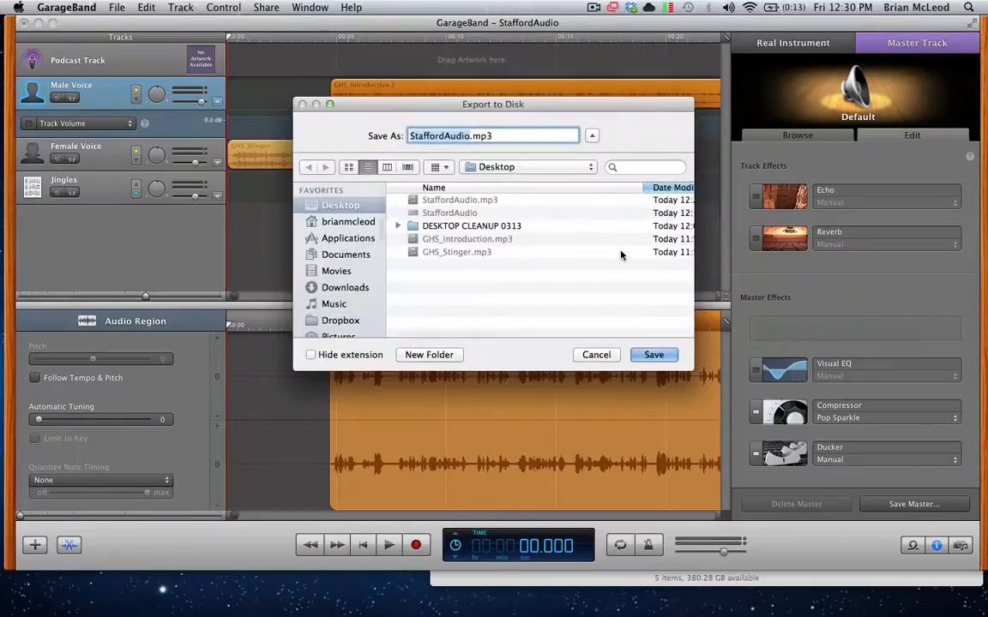
click(470, 135)
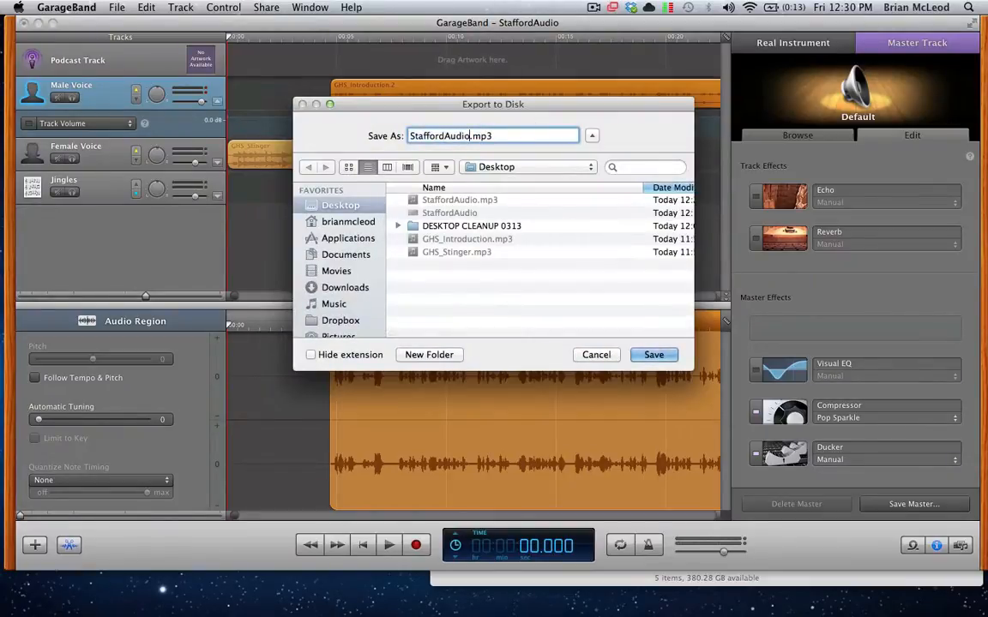
text(32k)
key(Return)
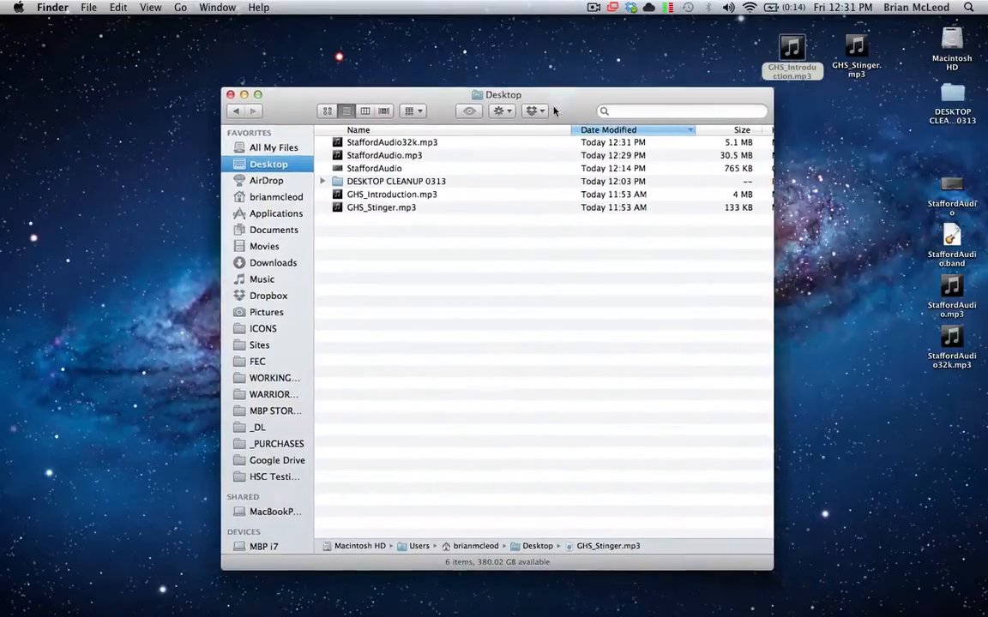
In Finder's Desktop folder, look at both exported MP3 files and inspect the file information of StaffordAudio.mp3.
drag(554, 109, 525, 105)
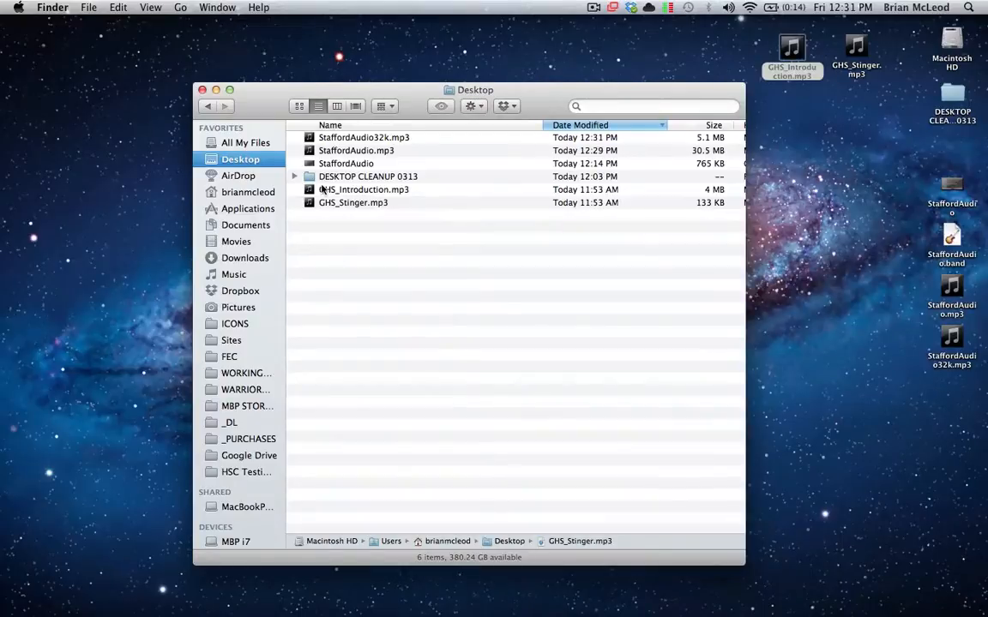
click(352, 150)
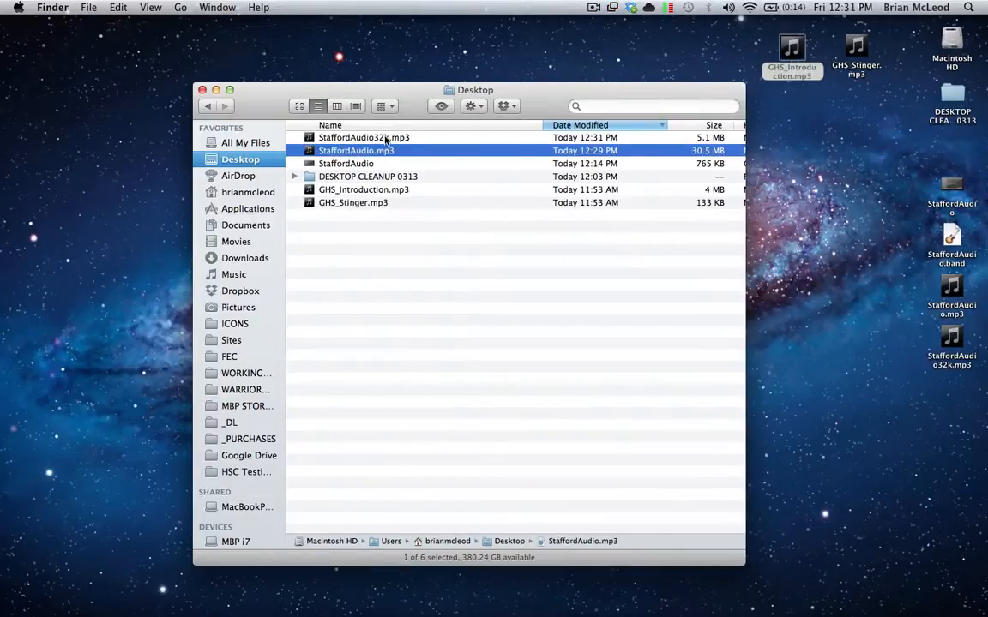
click(352, 138)
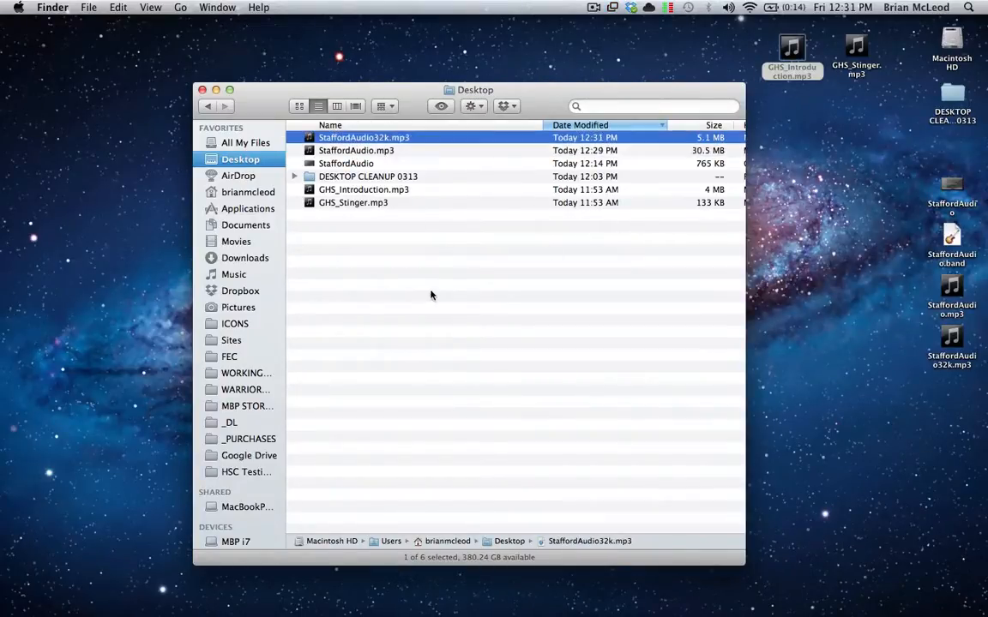
click(311, 152)
key(super+i)
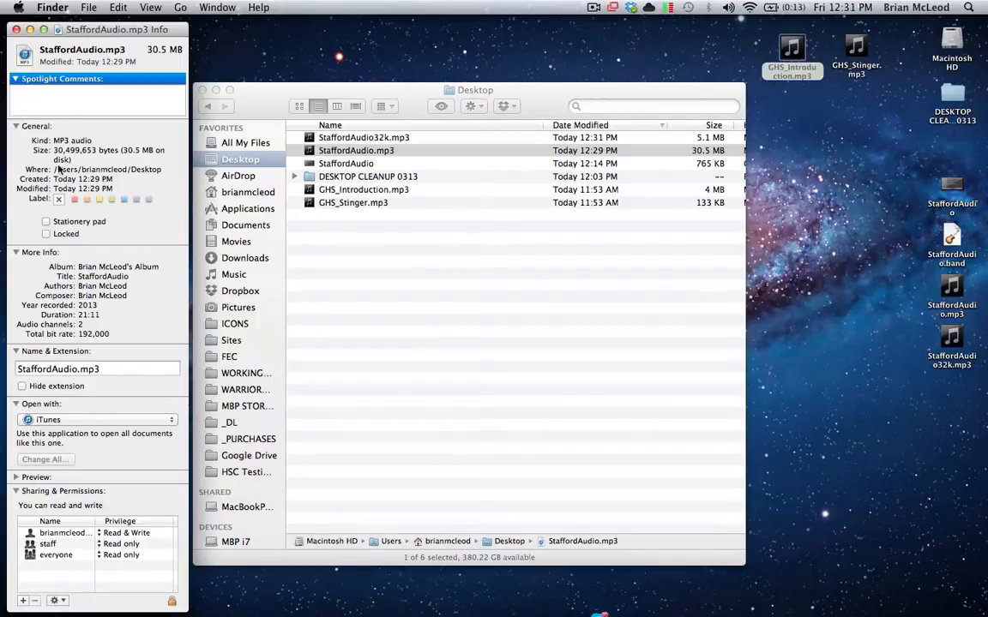
click(15, 29)
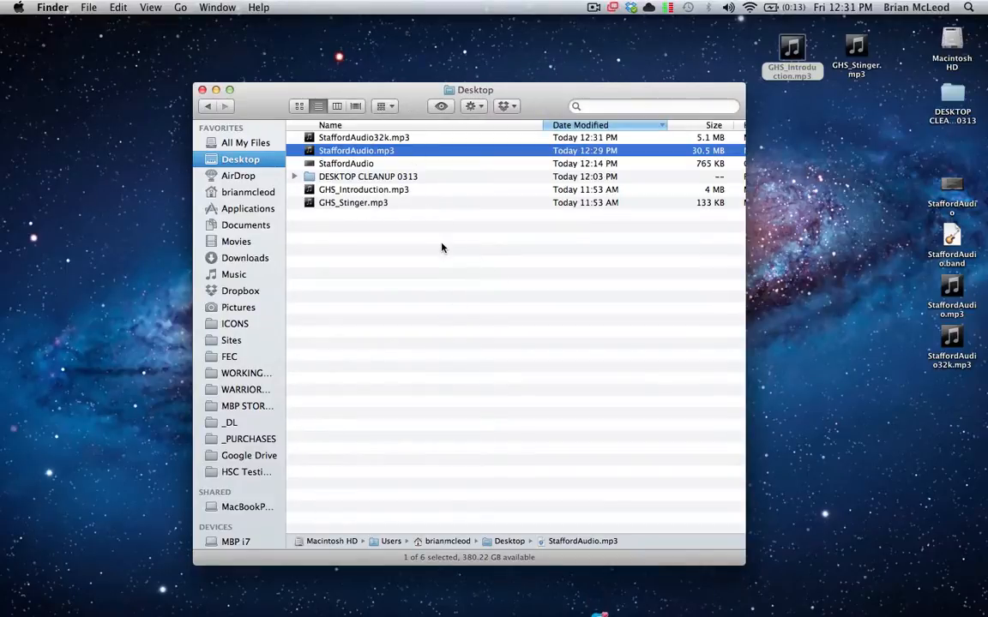
Preview StaffordAudio.mp3 from its start, sample several later passages through to the ending, and close the preview.
key(space)
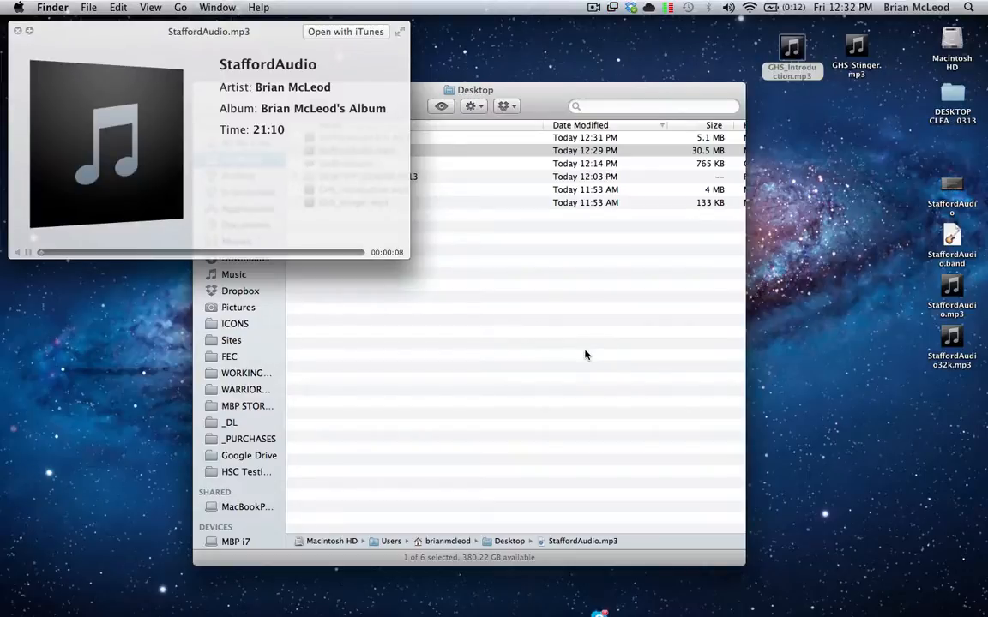
click(128, 253)
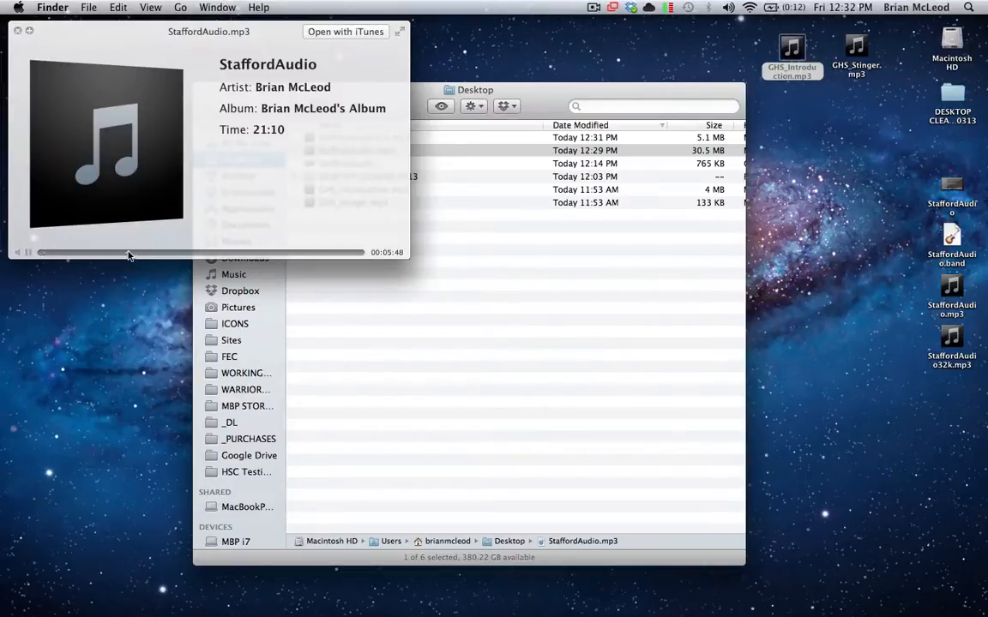
click(271, 253)
drag(326, 255, 349, 254)
click(357, 254)
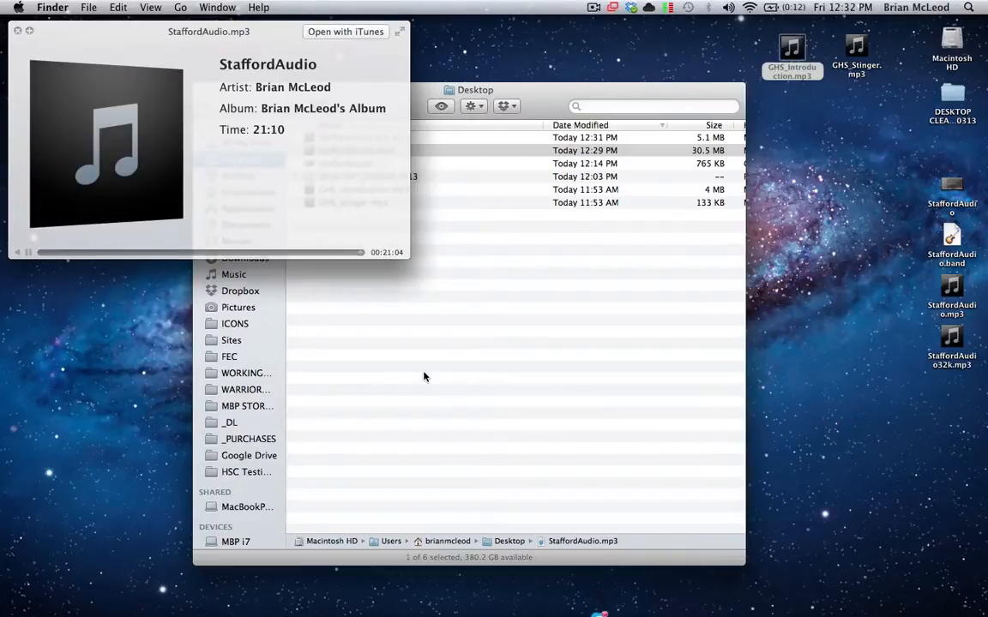
key(space)
click(470, 352)
Preview StaffordAudio32k.mp3 from its start and skip to a passage near its end.
click(322, 137)
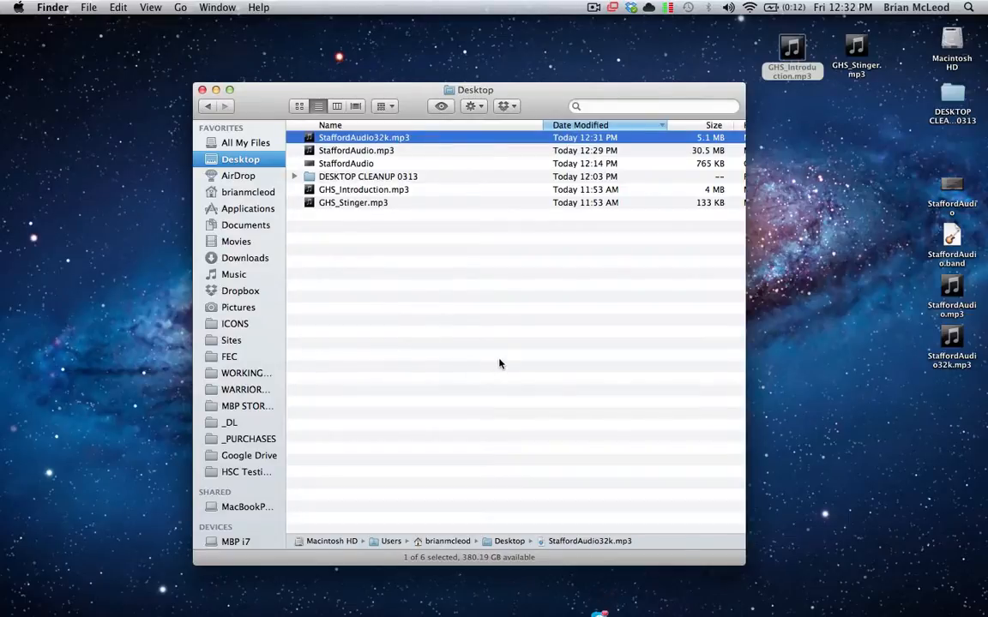
key(space)
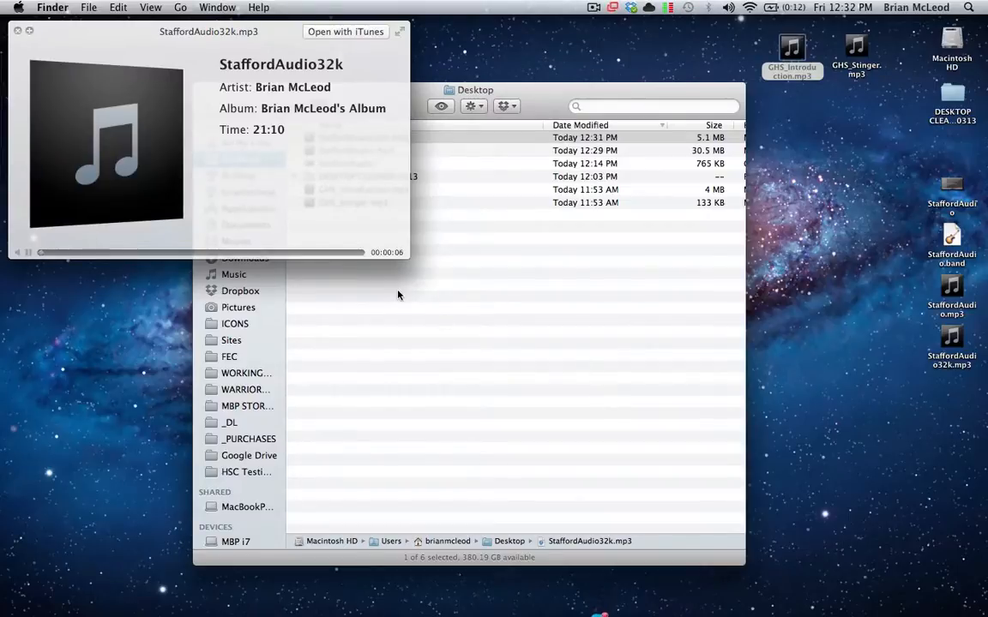
click(352, 253)
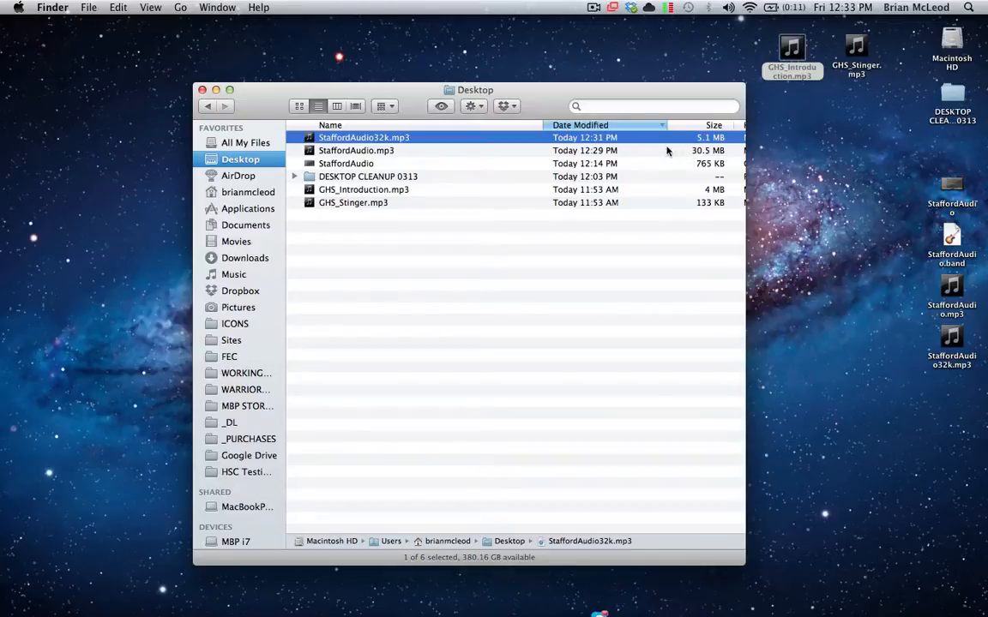
Compare the file sizes of StaffordAudio.mp3 and StaffordAudio32k.mp3 in the Desktop folder.
click(593, 151)
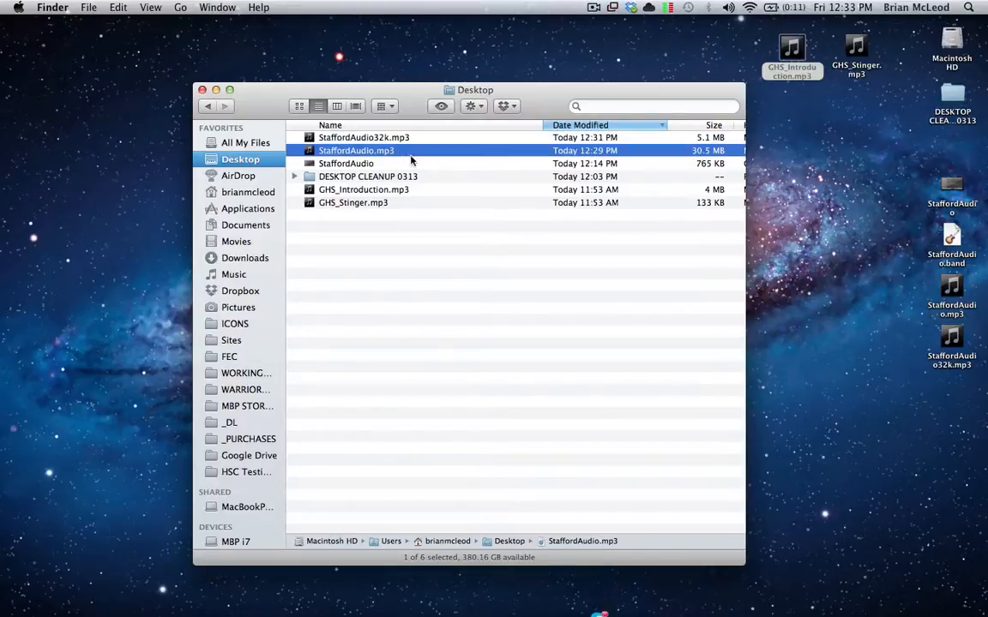
key(Up)
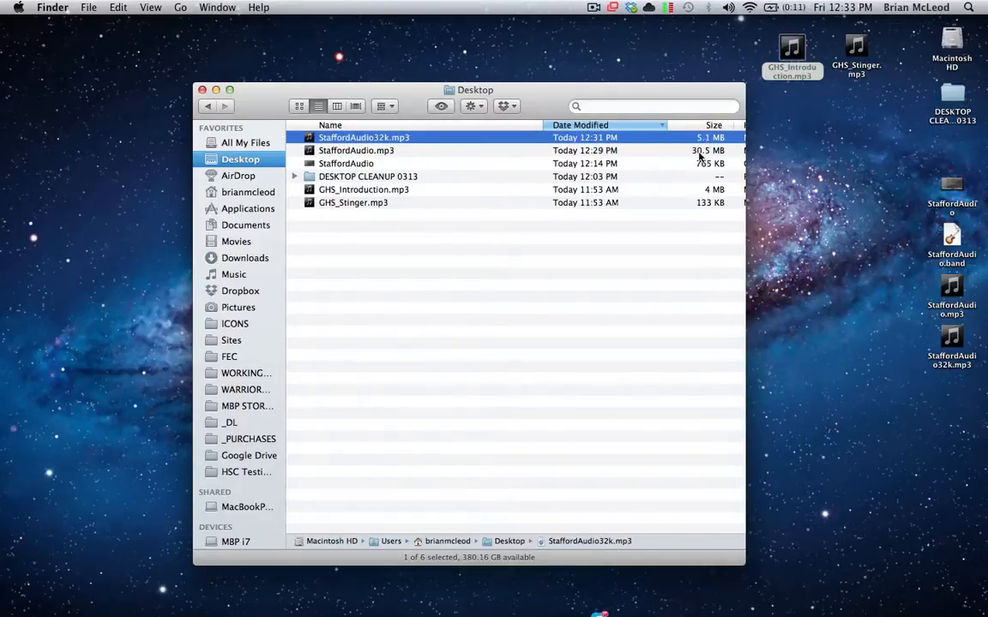
click(633, 148)
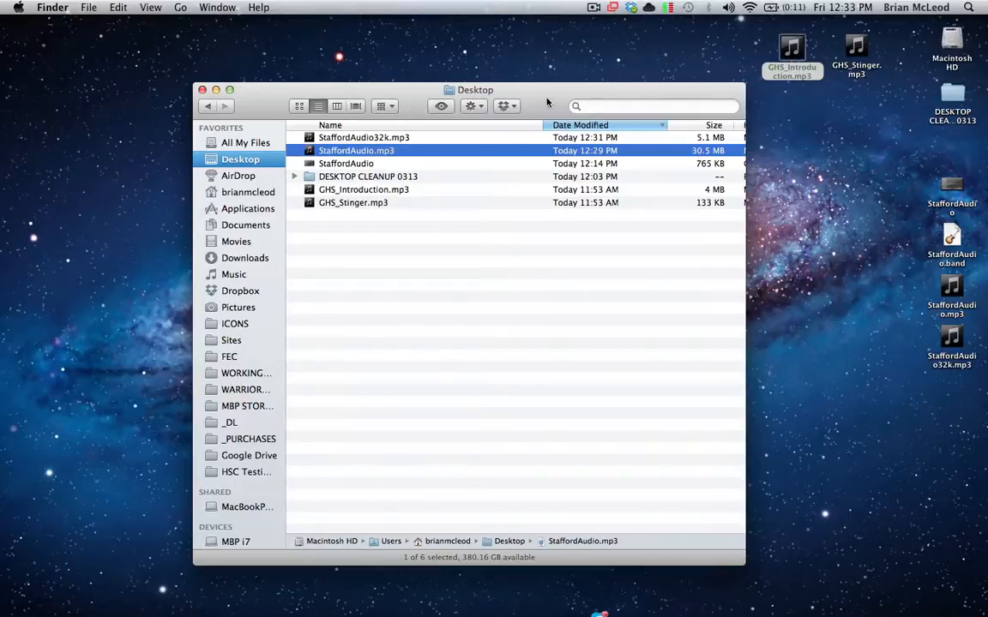